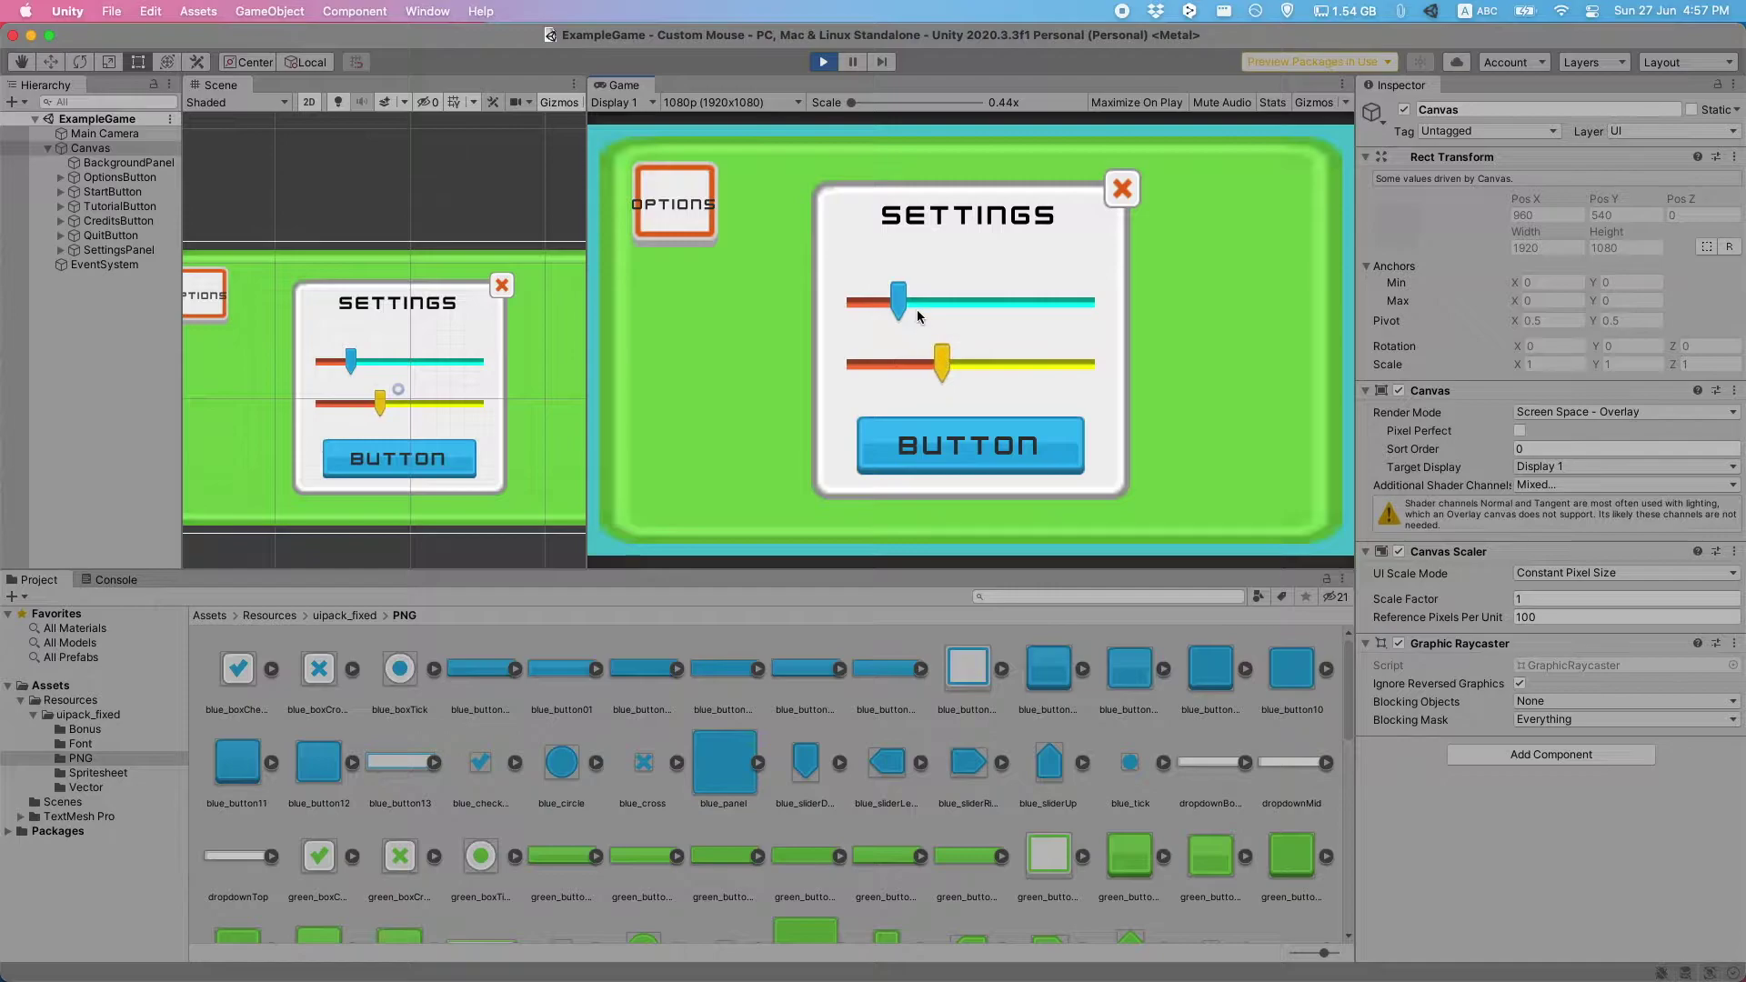
- Test the running game's settings panel by moving the blue slider and closing the panel, and leave play mode
drag(900, 302, 975, 302)
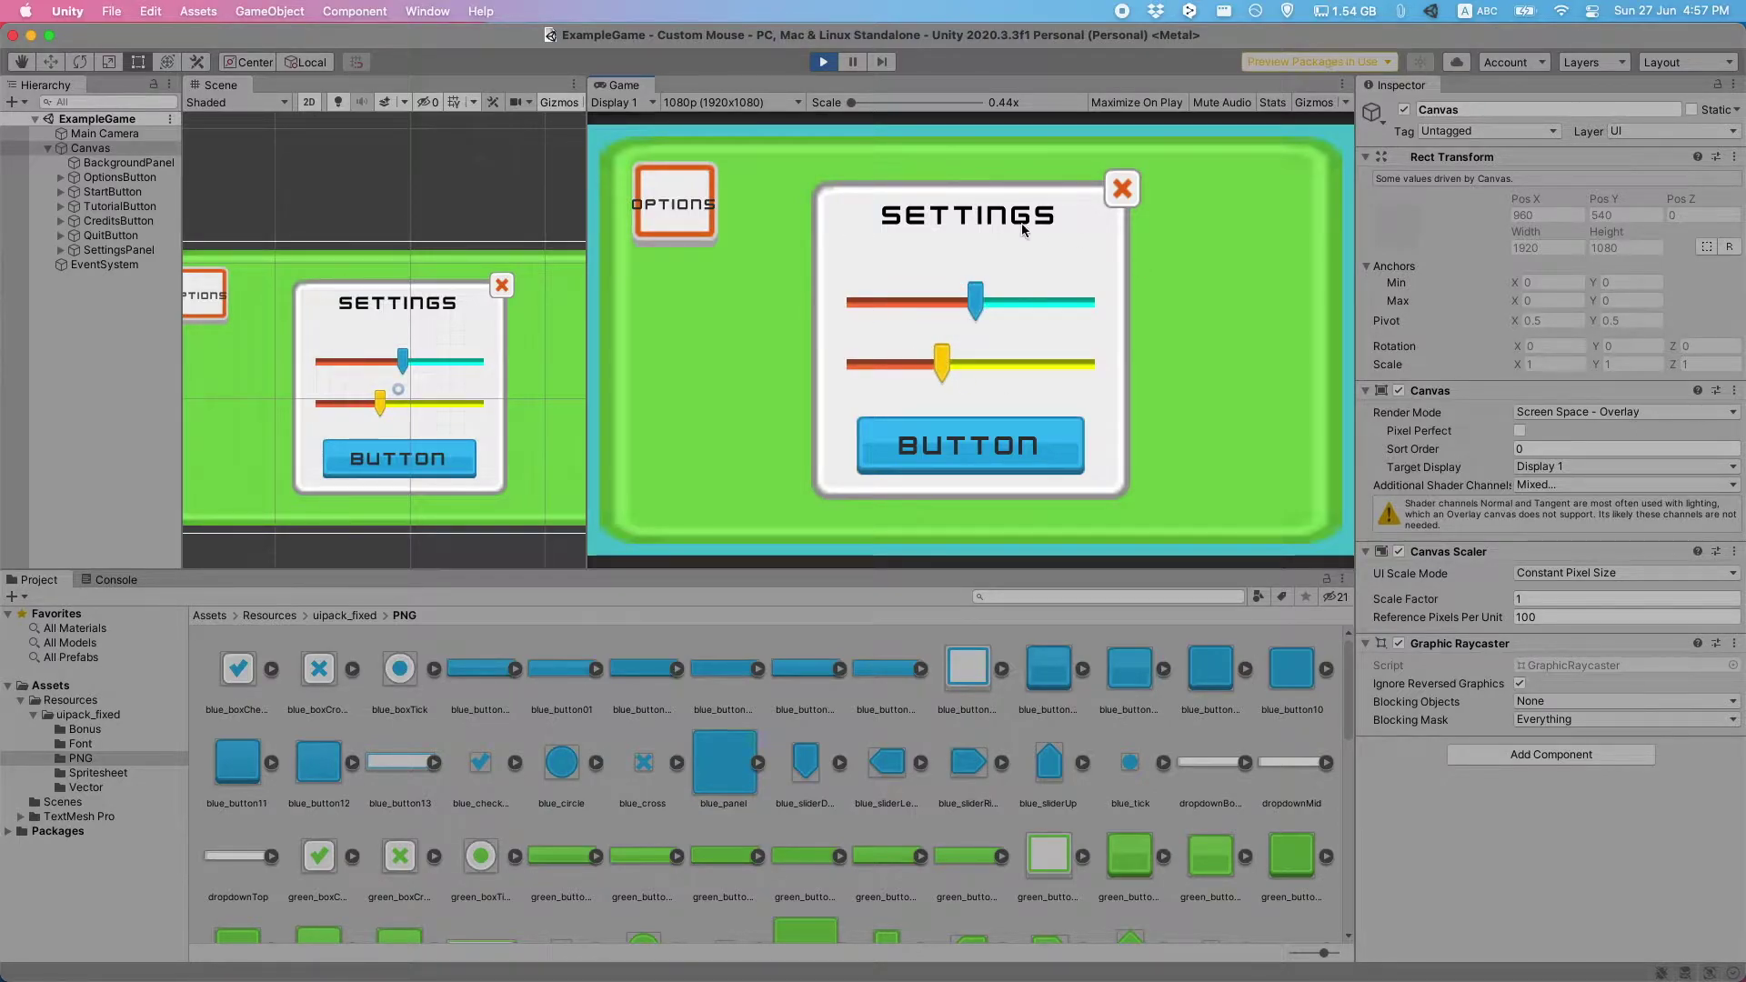
click(1121, 189)
key(super+p)
key(super+Tab)
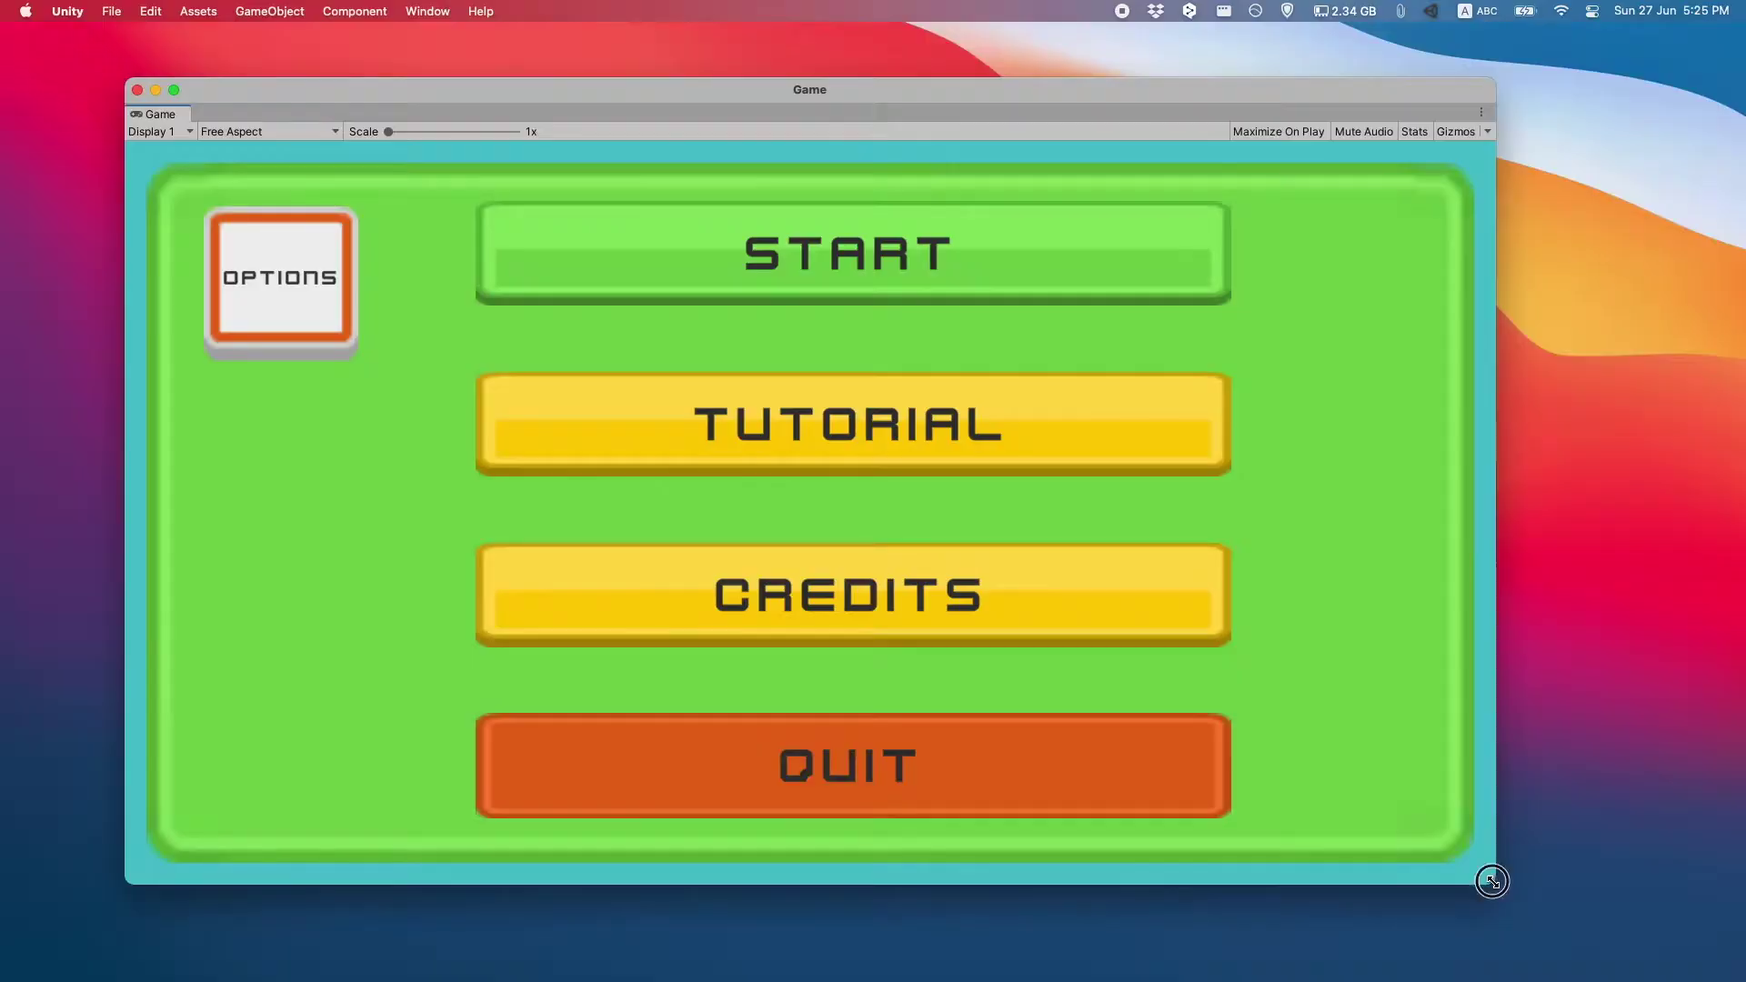
- Preview the main menu at different Game window sizes and at the 720p (1280x720) resolution
drag(1494, 881, 1501, 825)
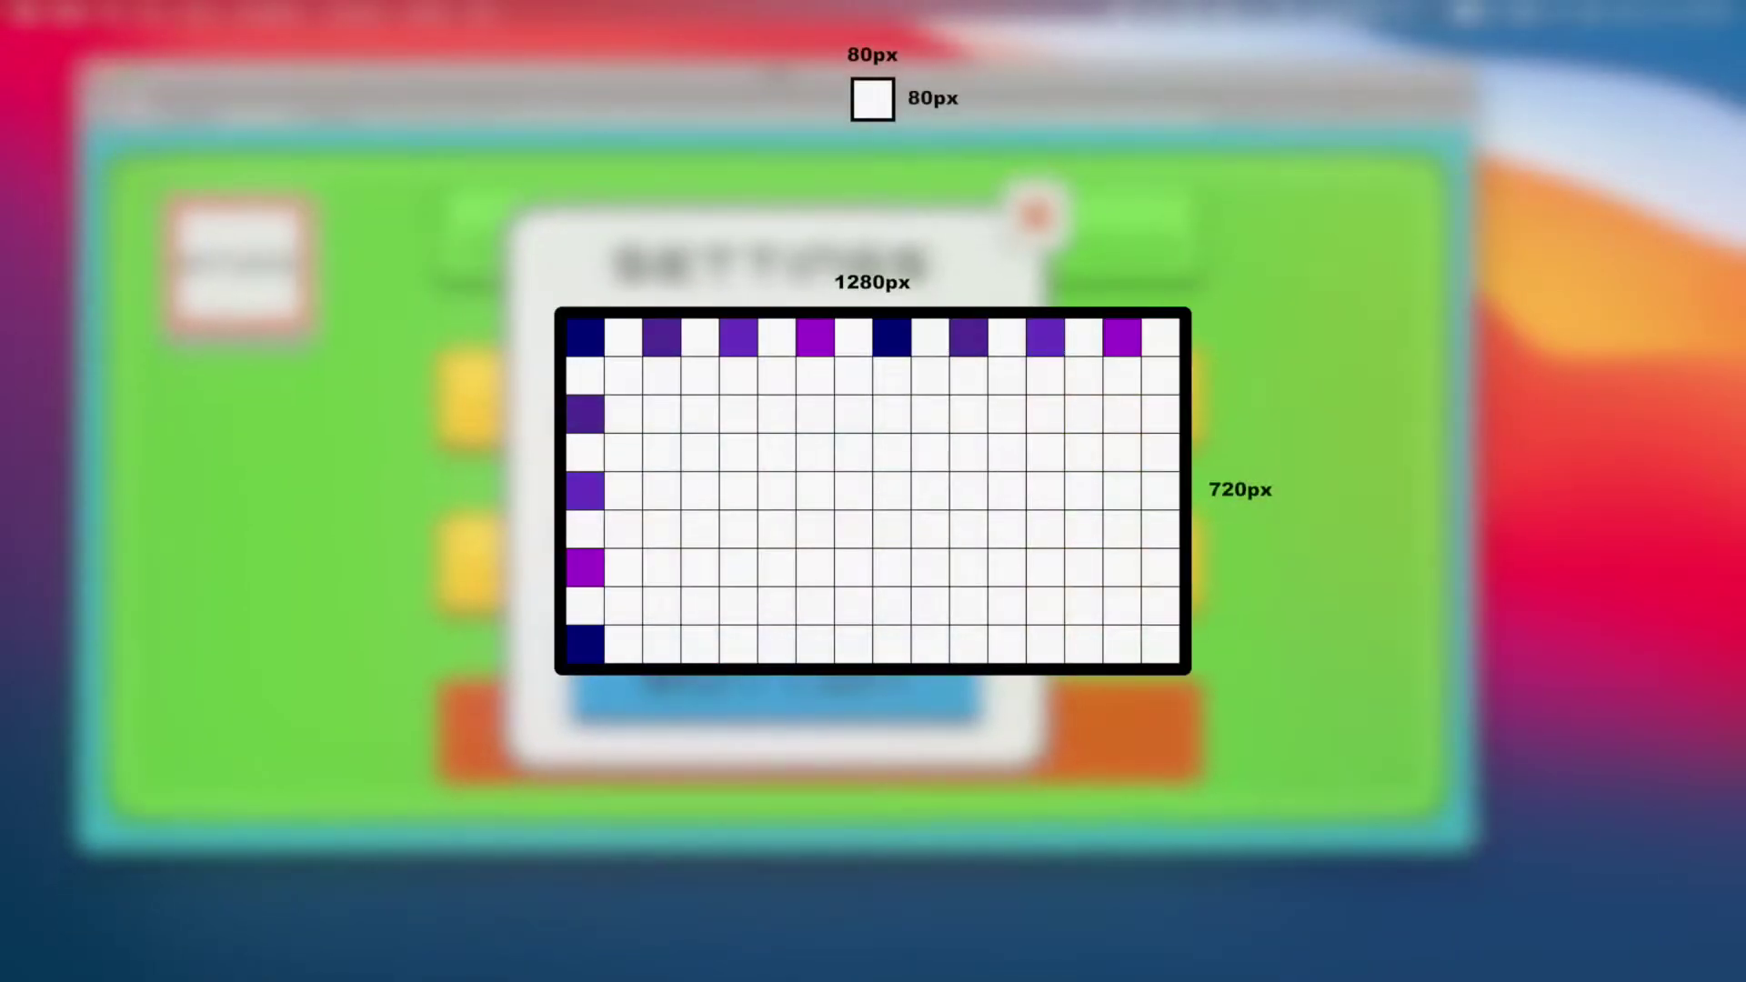
drag(1372, 851, 1486, 926)
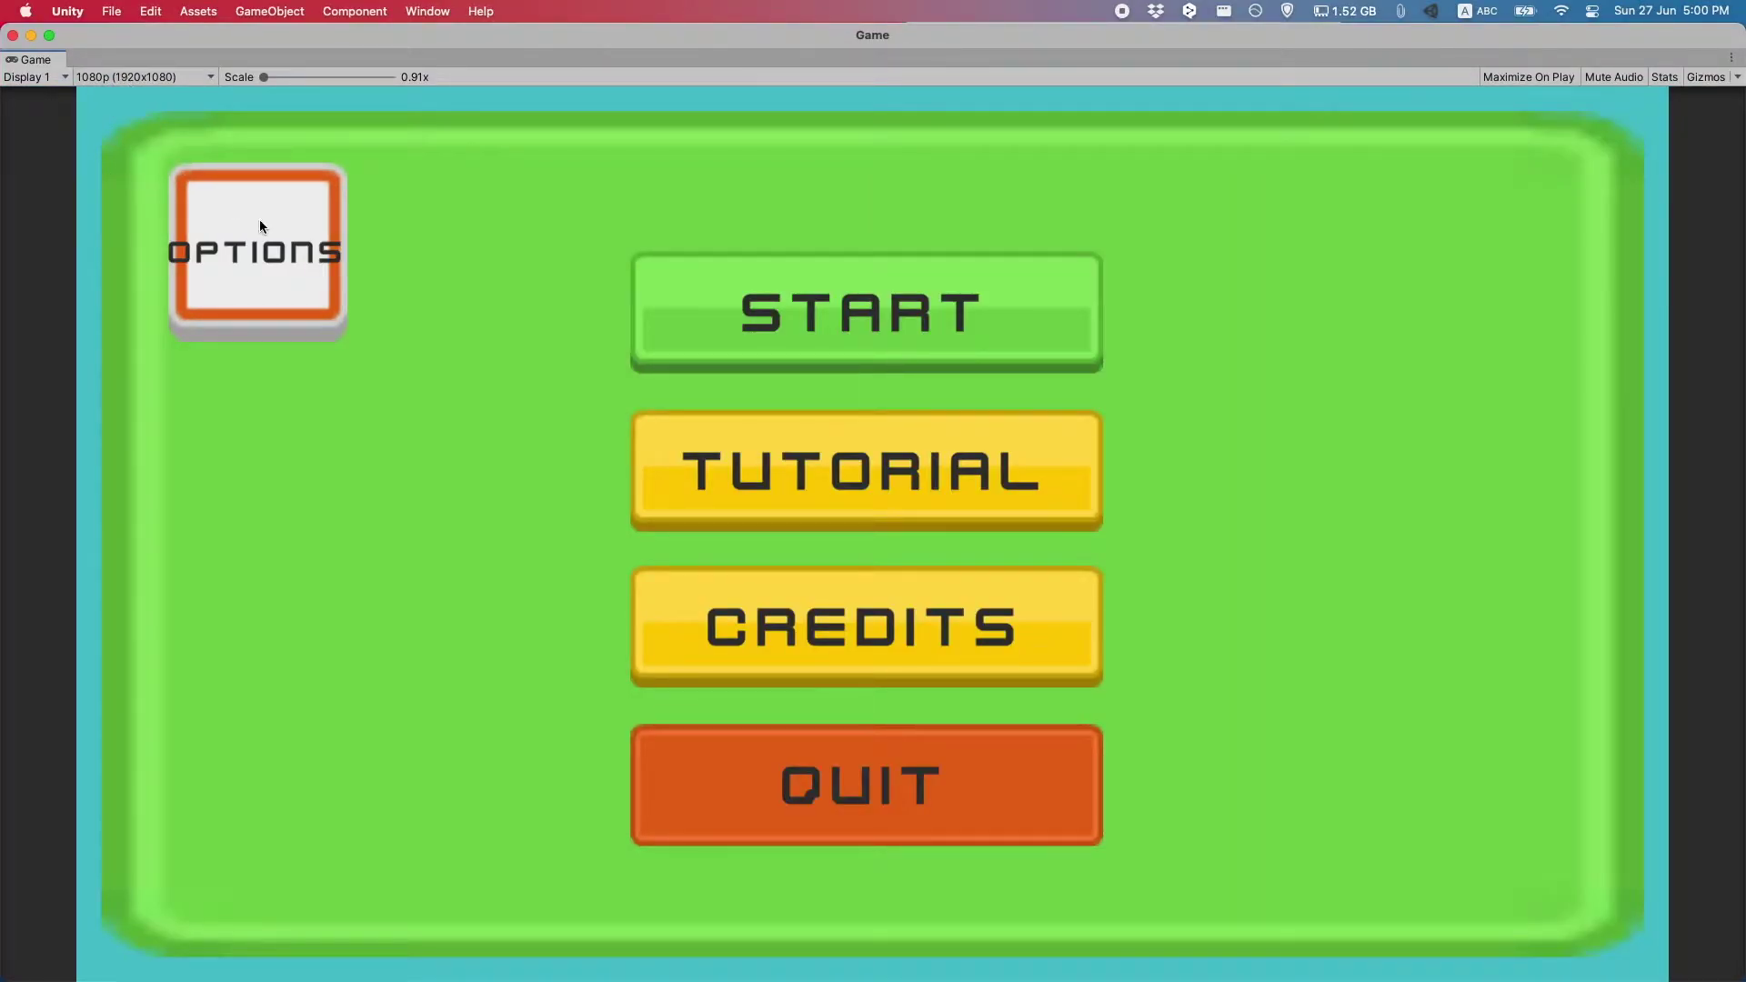
click(116, 80)
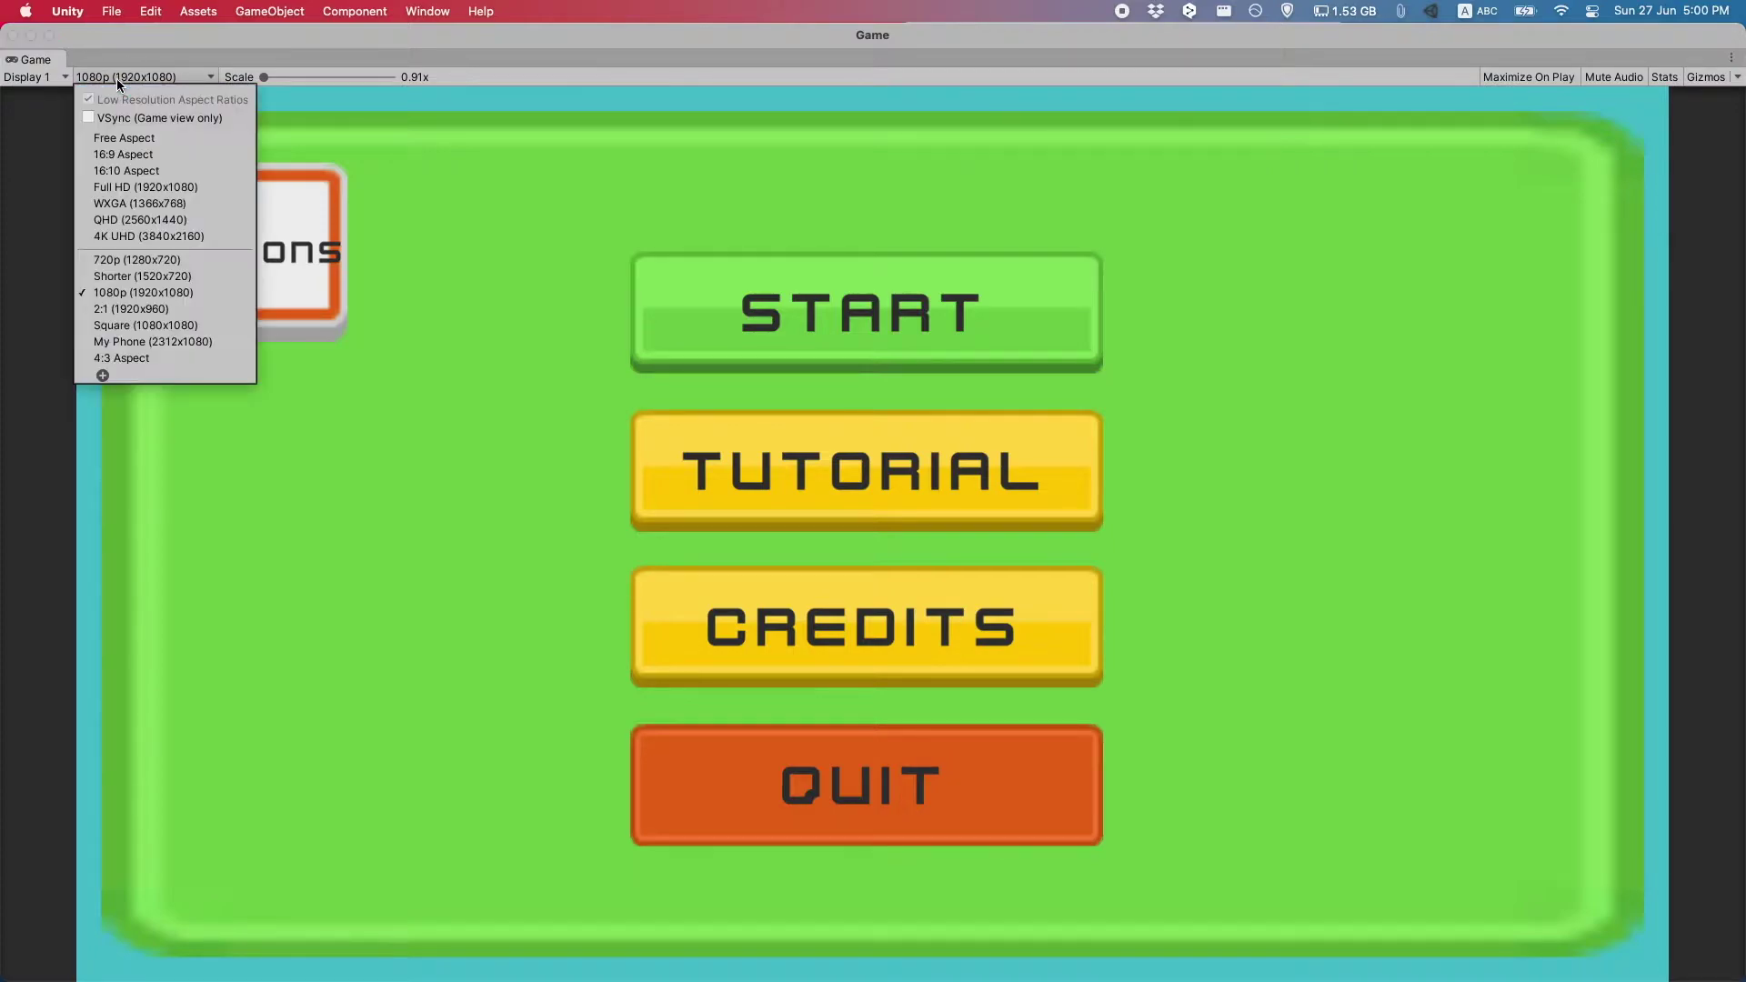
click(146, 261)
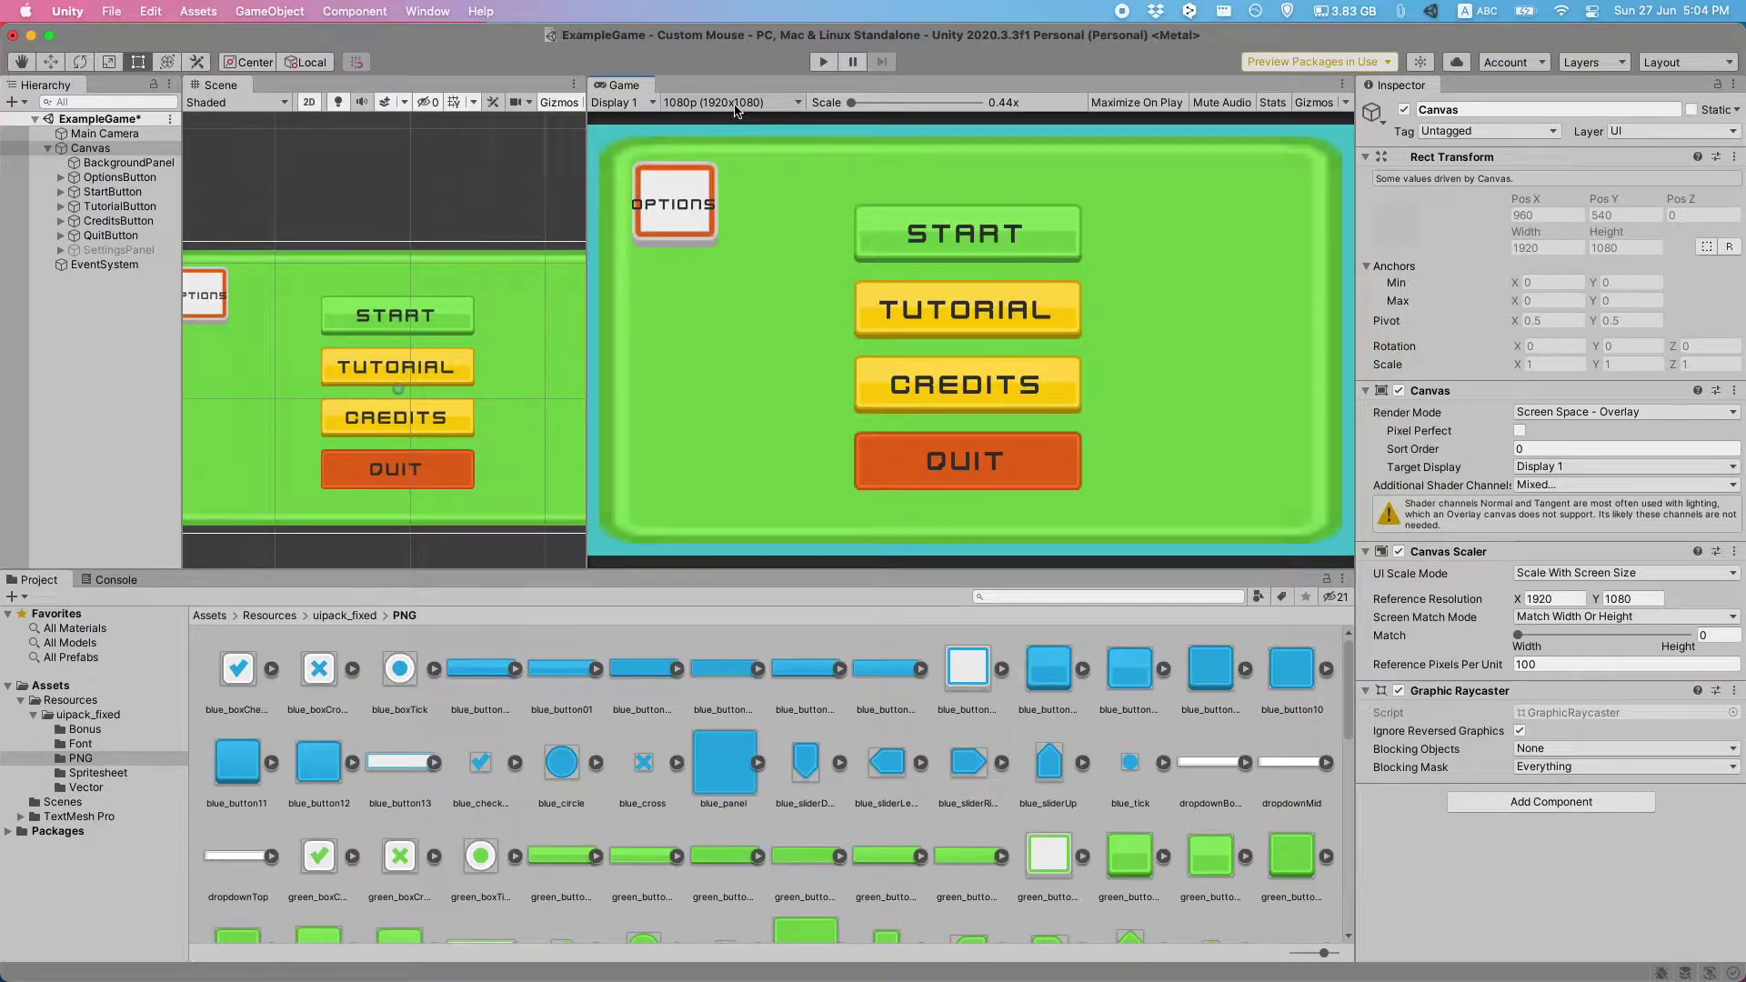
- Open the form for adding a custom Game view resolution and examine its type options
click(733, 102)
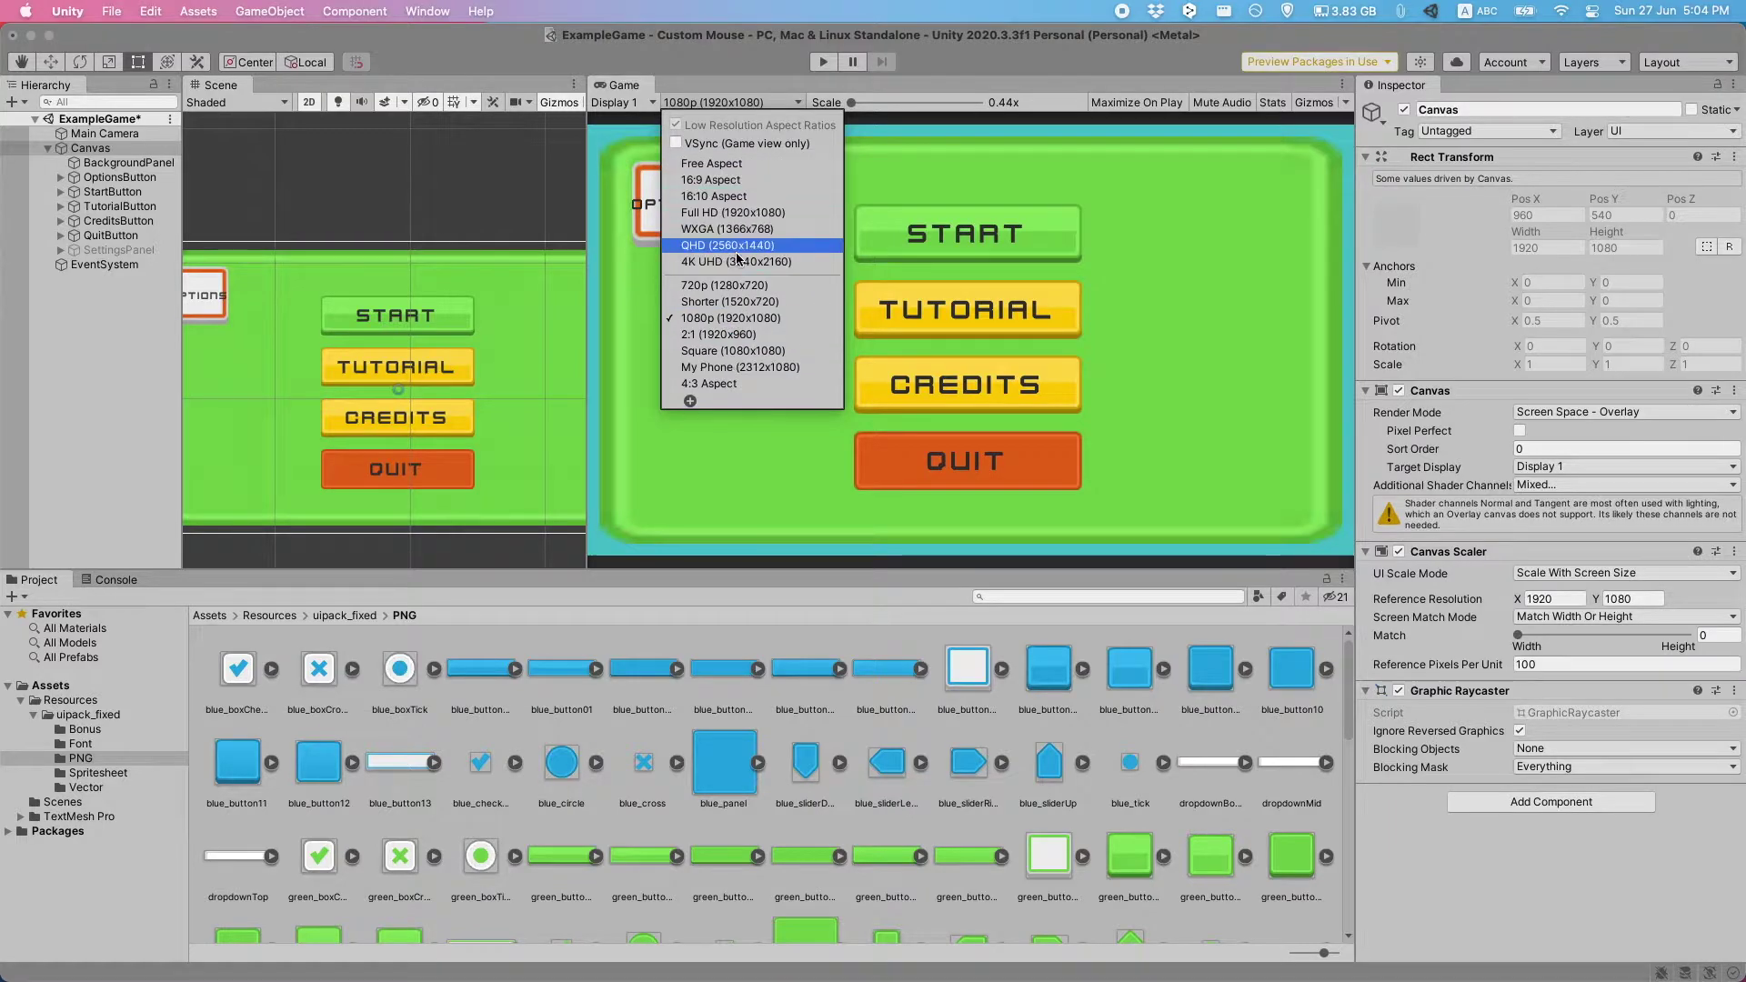
click(691, 401)
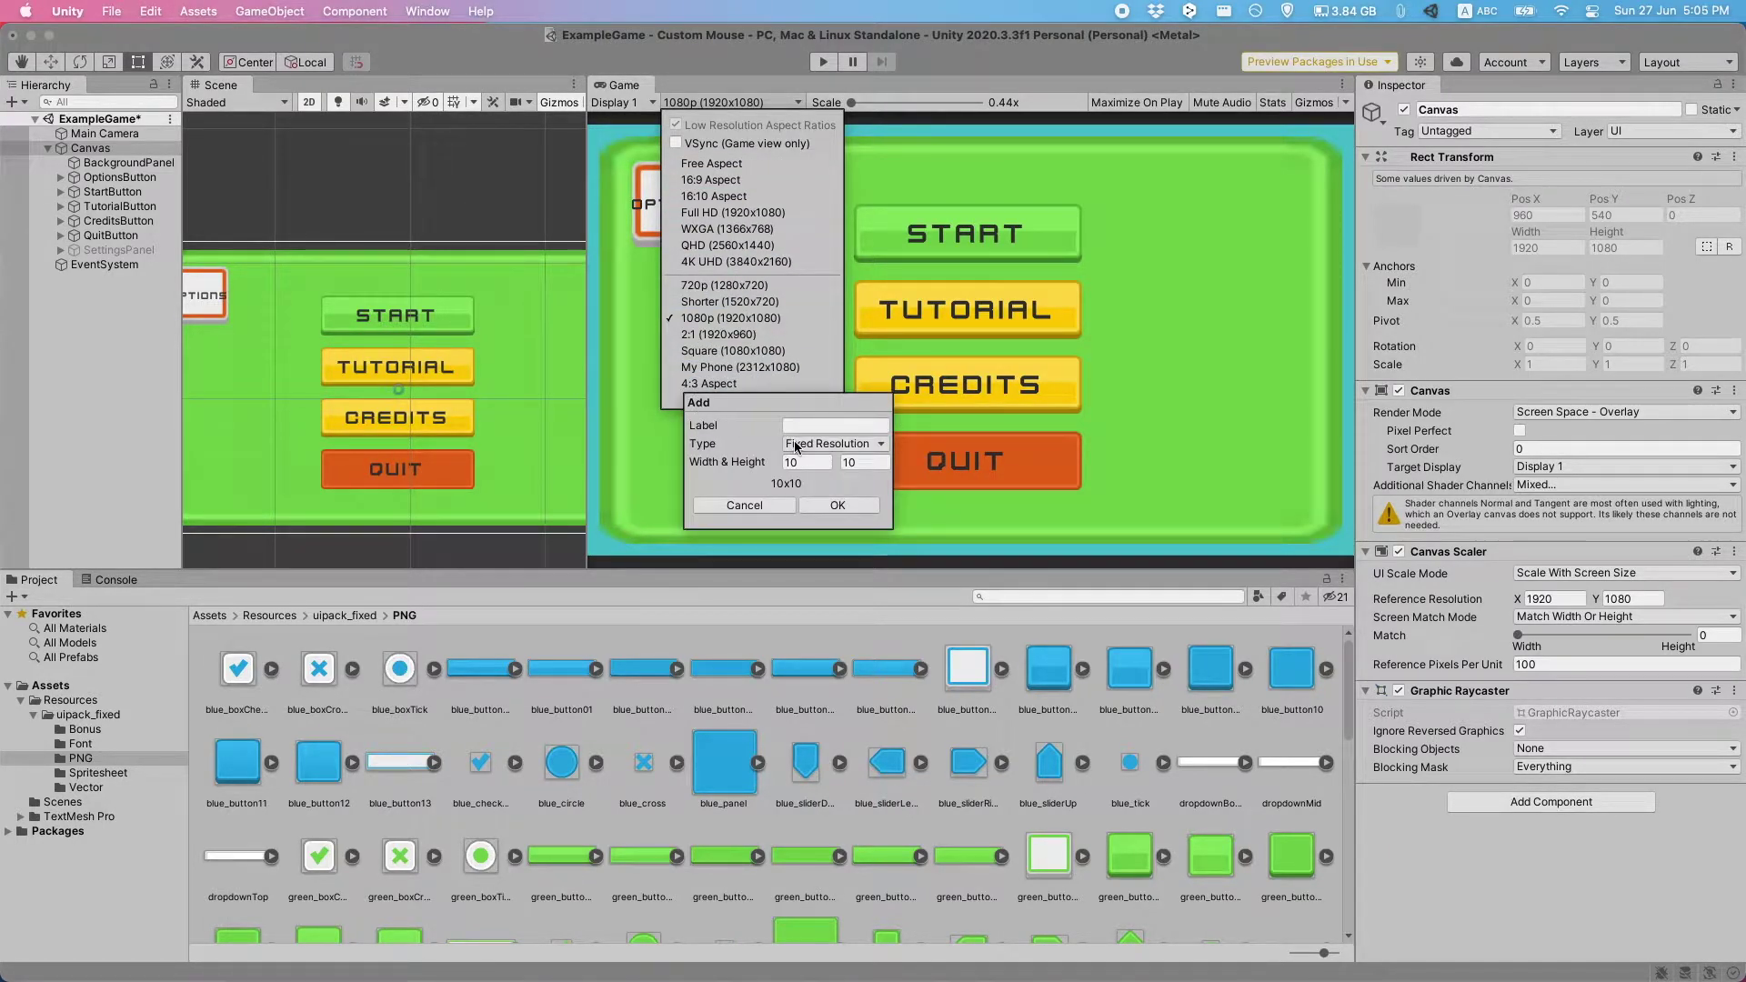
click(796, 444)
click(817, 429)
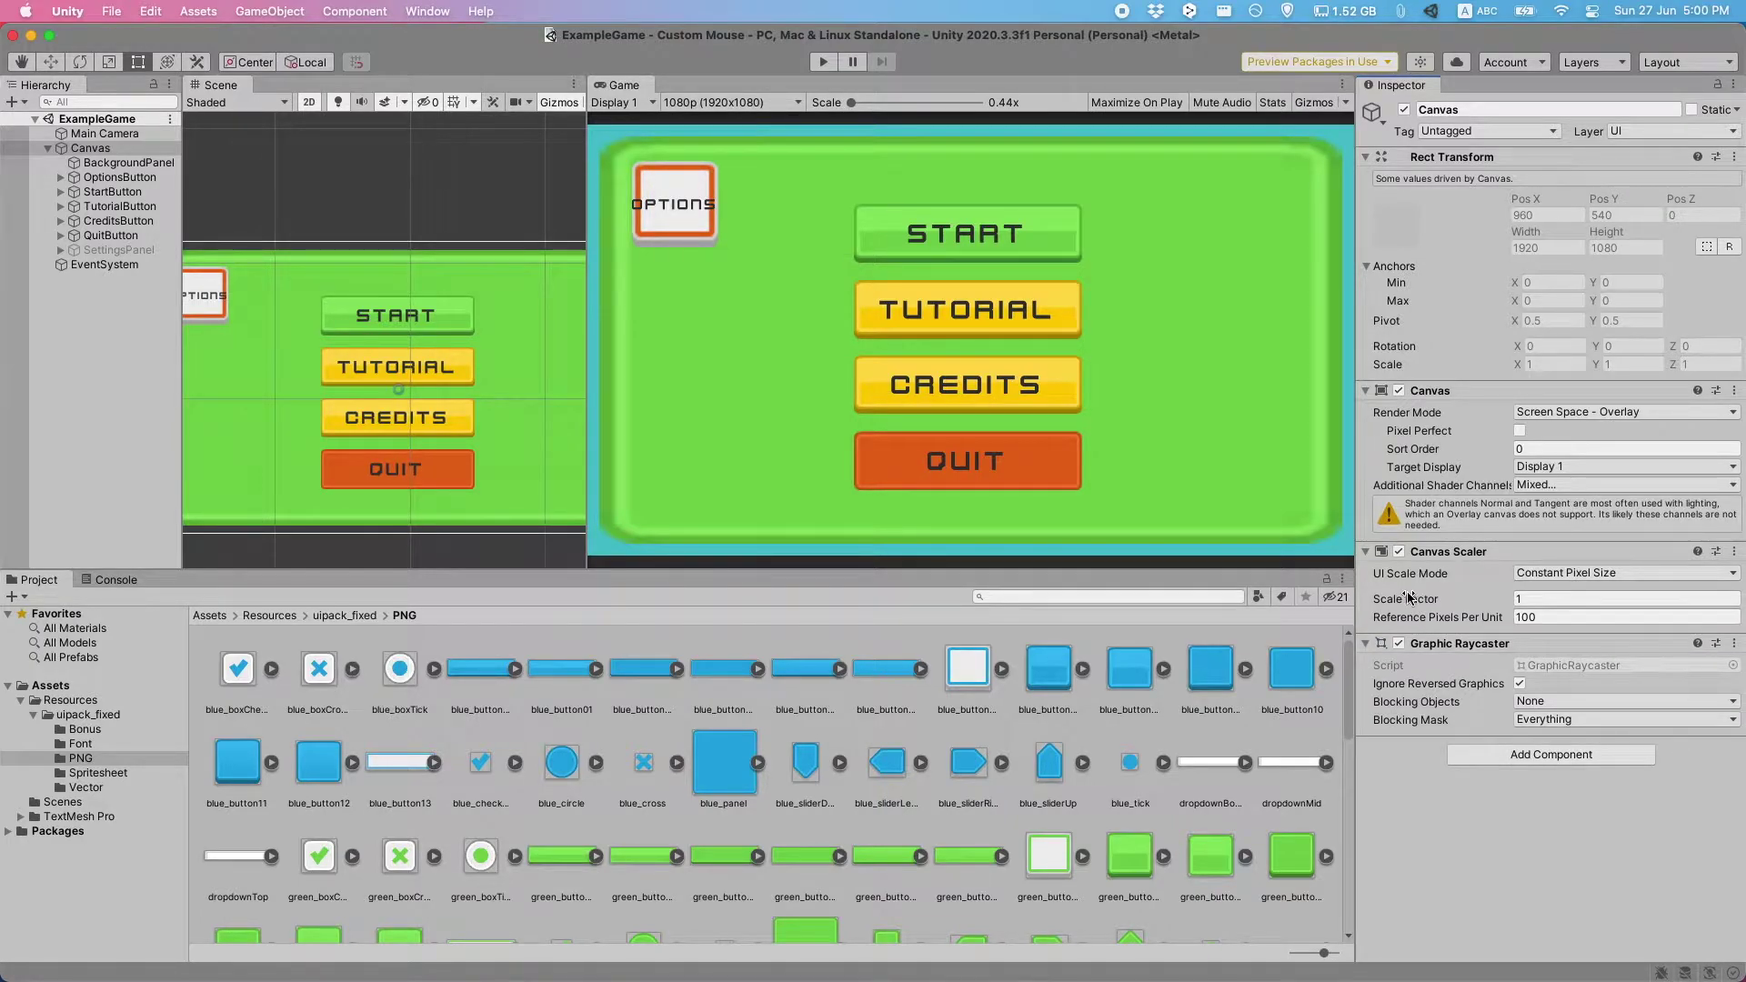
- Try different Canvas Scaler scale factors on the Canvas, ending with 2/3
click(1412, 599)
mouse_move(1410, 599)
mouse_down()
mouse_move(1438, 599)
mouse_move(1423, 598)
mouse_up()
click(1549, 601)
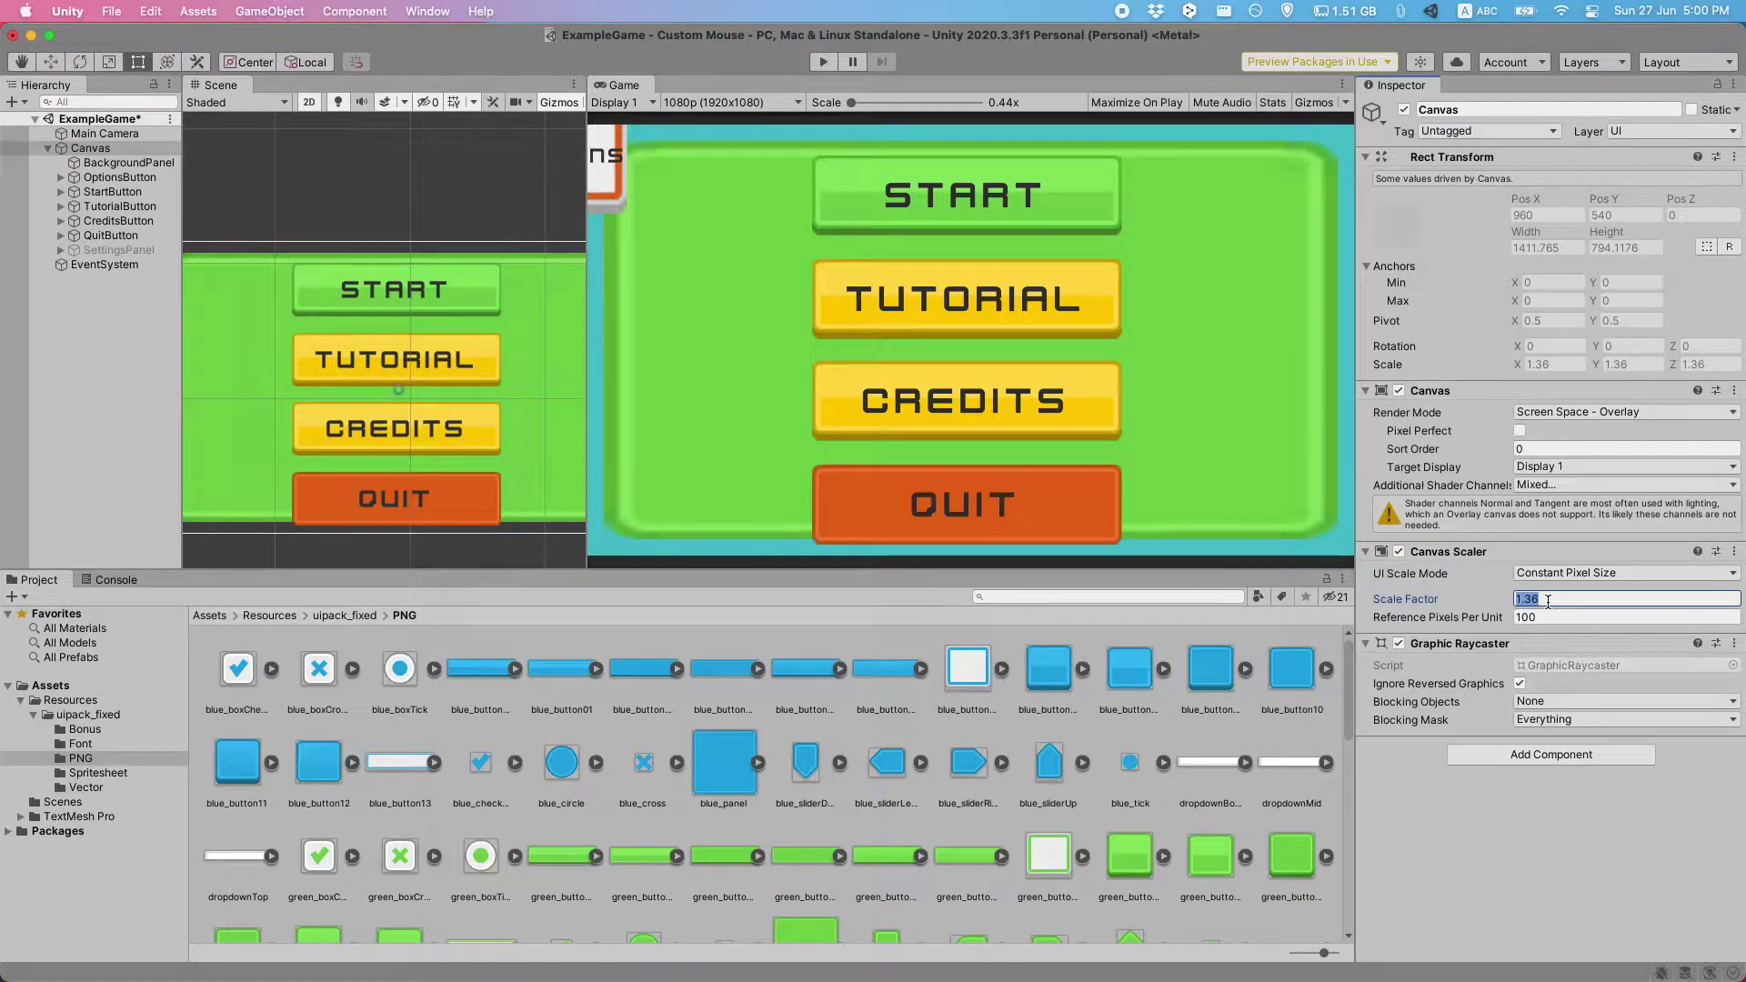
text(2/3)
key(Return)
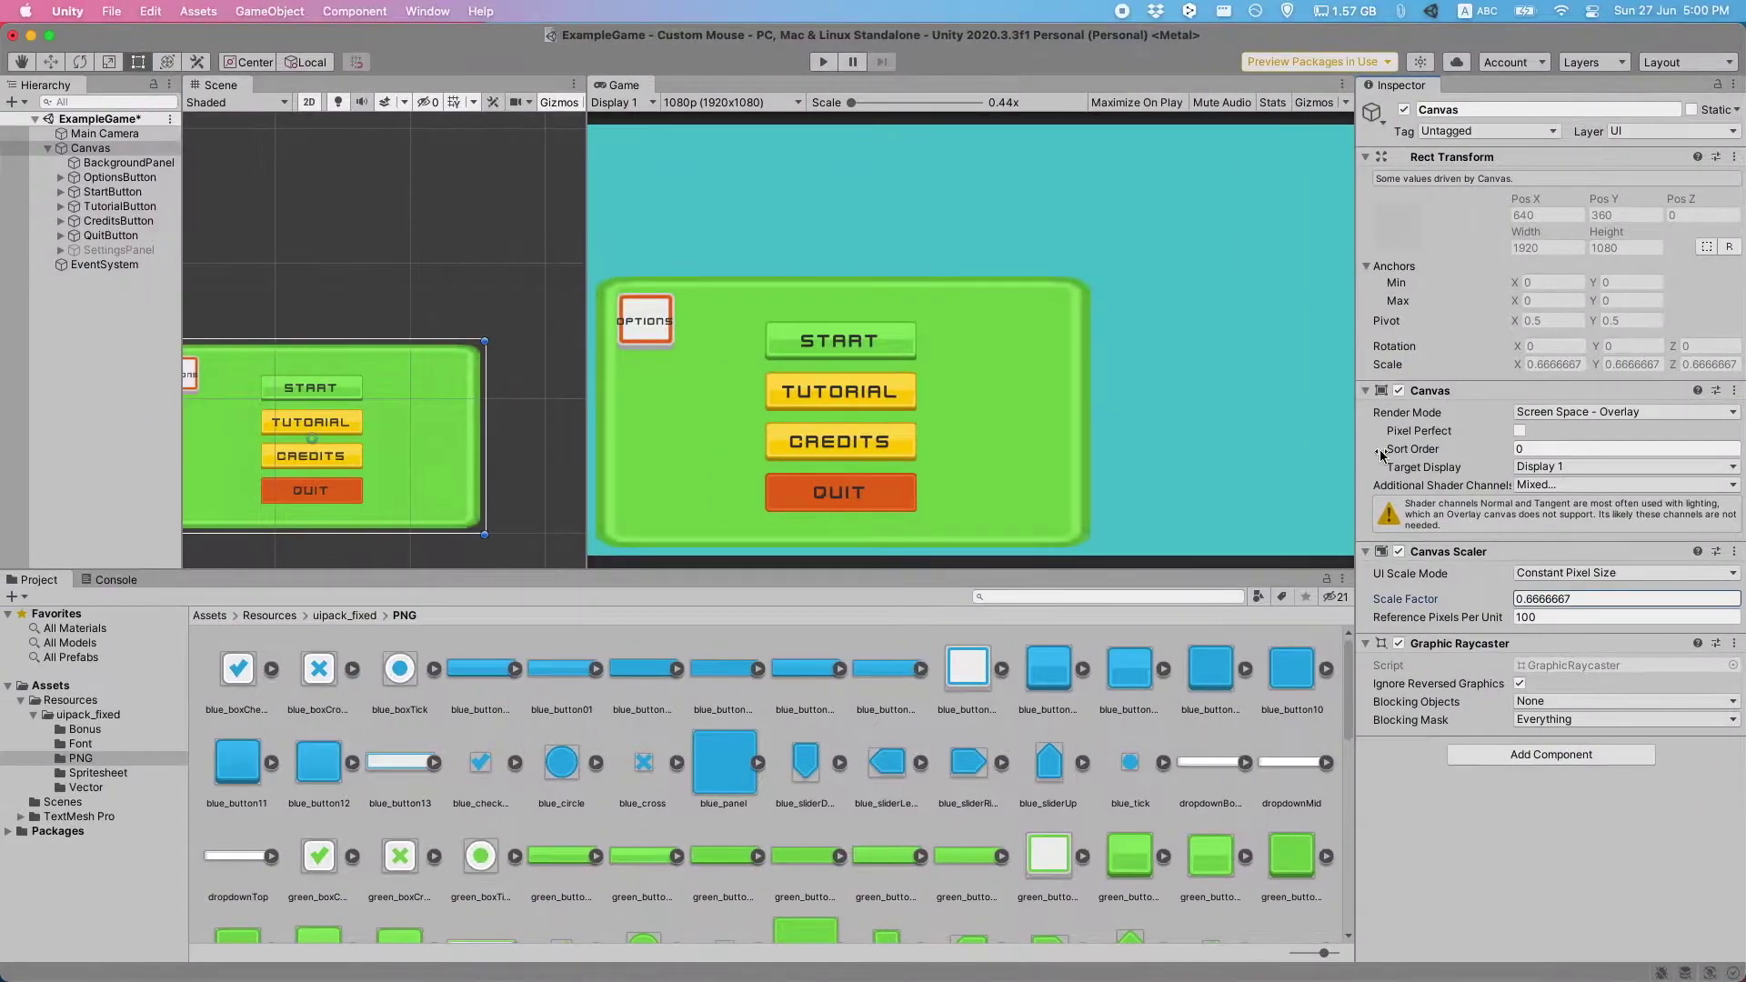
- Set the Canvas Scaler's UI Scale Mode to Scale With Screen Size
click(1560, 573)
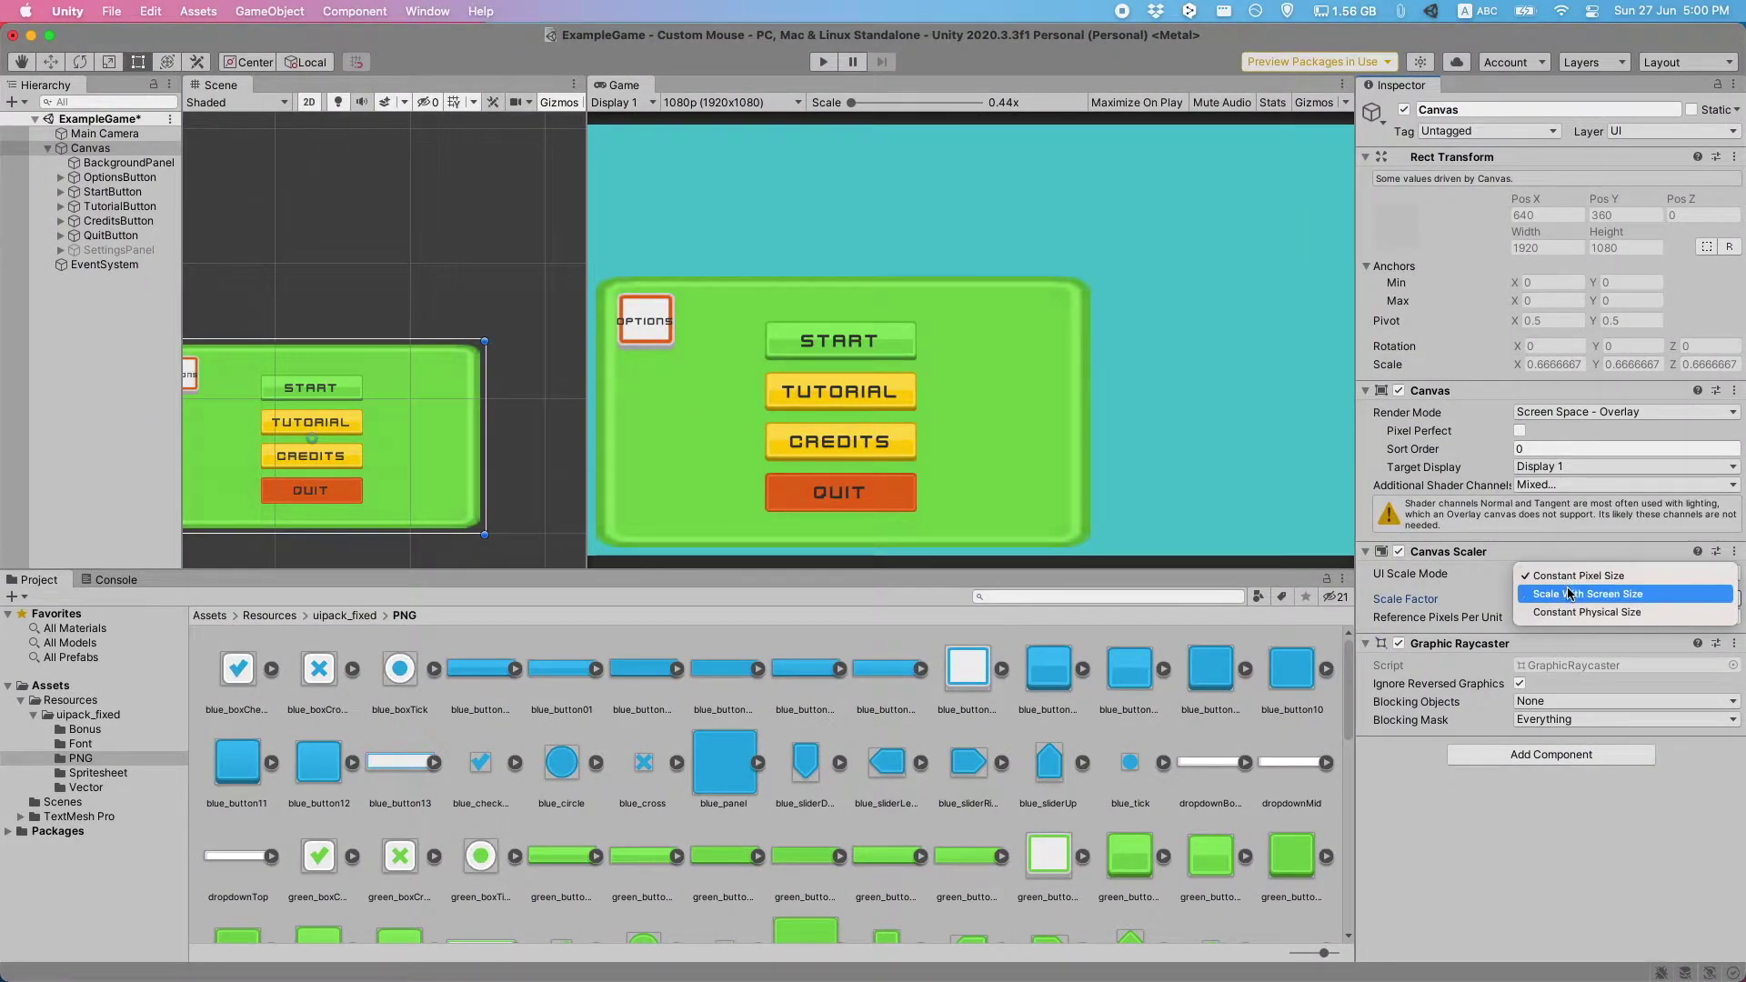
click(1571, 594)
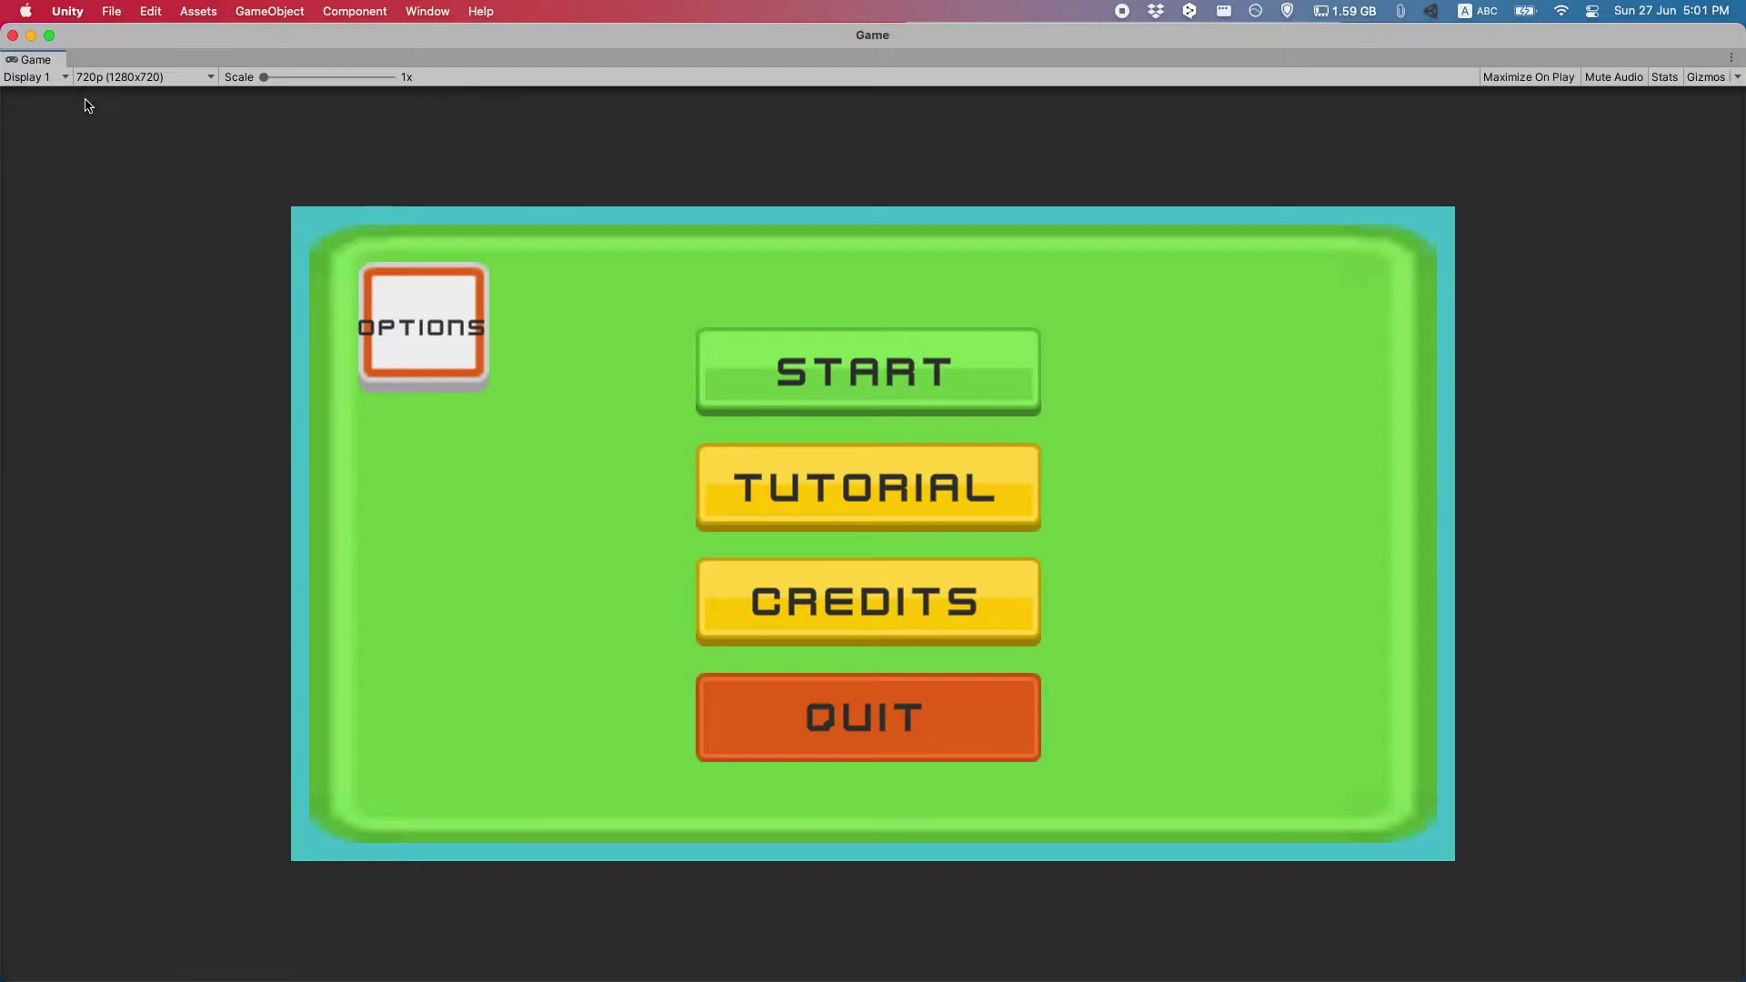
- Preview the scaled menu in the Game view at 1080p (1920x1080) and 4K UHD (3840x2160)
click(123, 78)
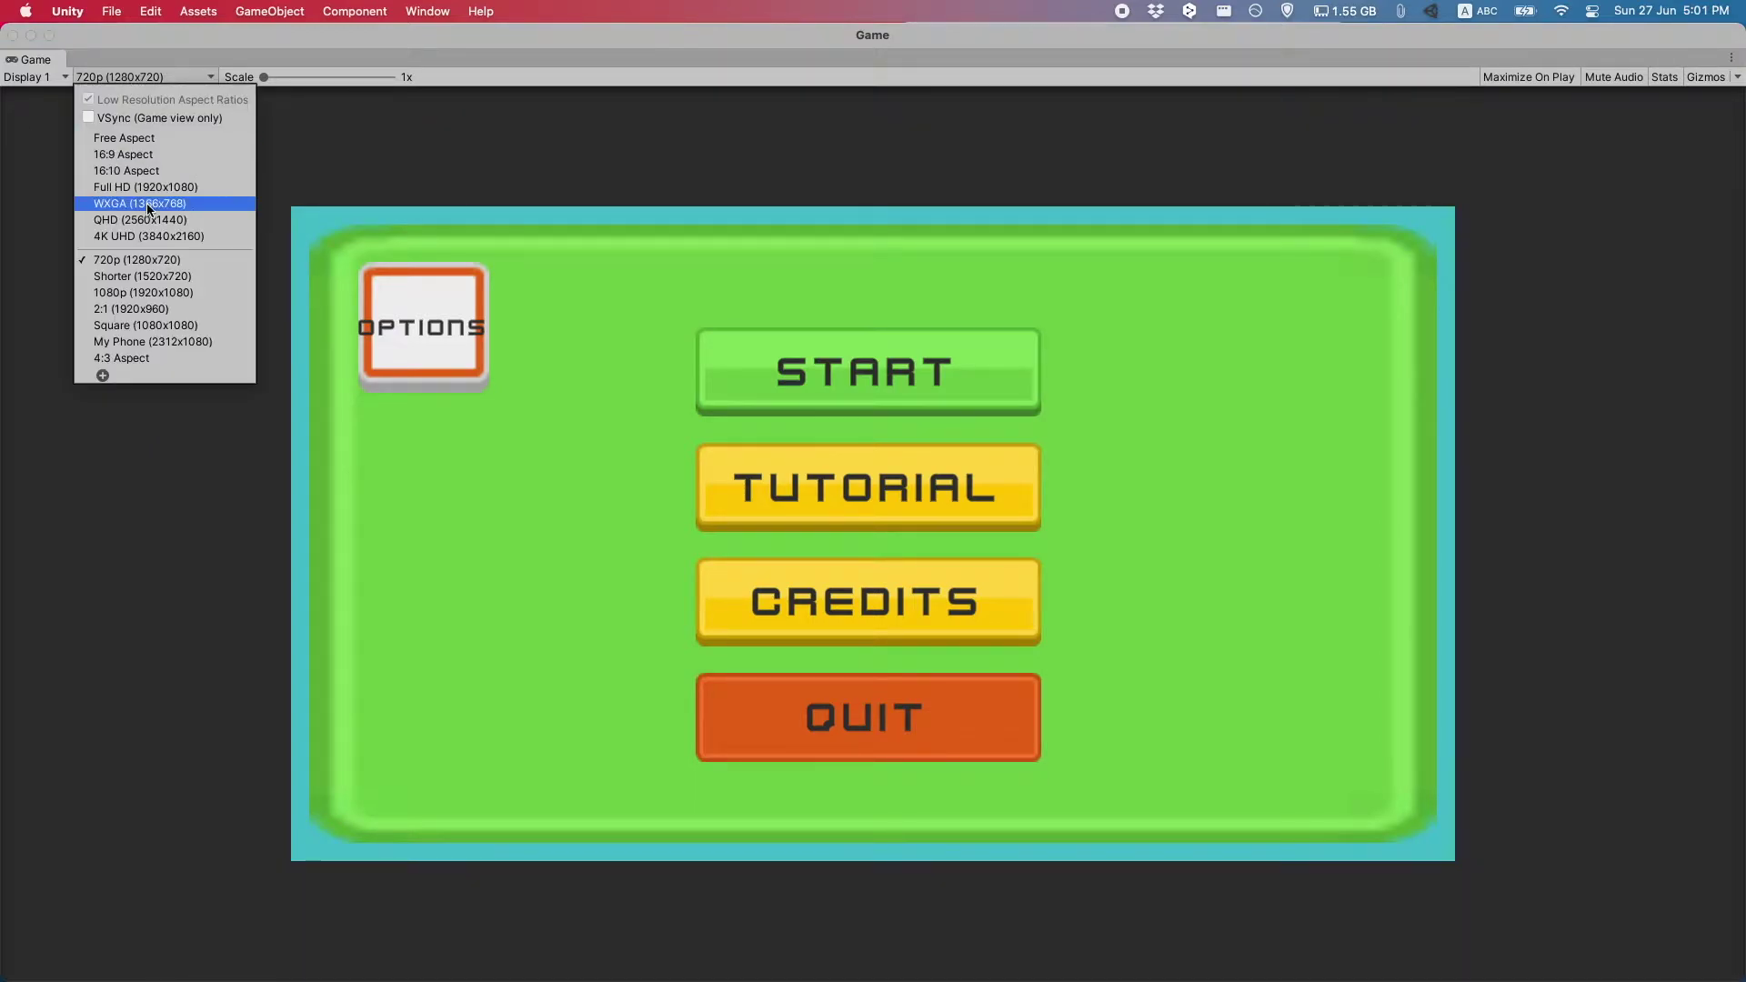
click(146, 291)
click(116, 76)
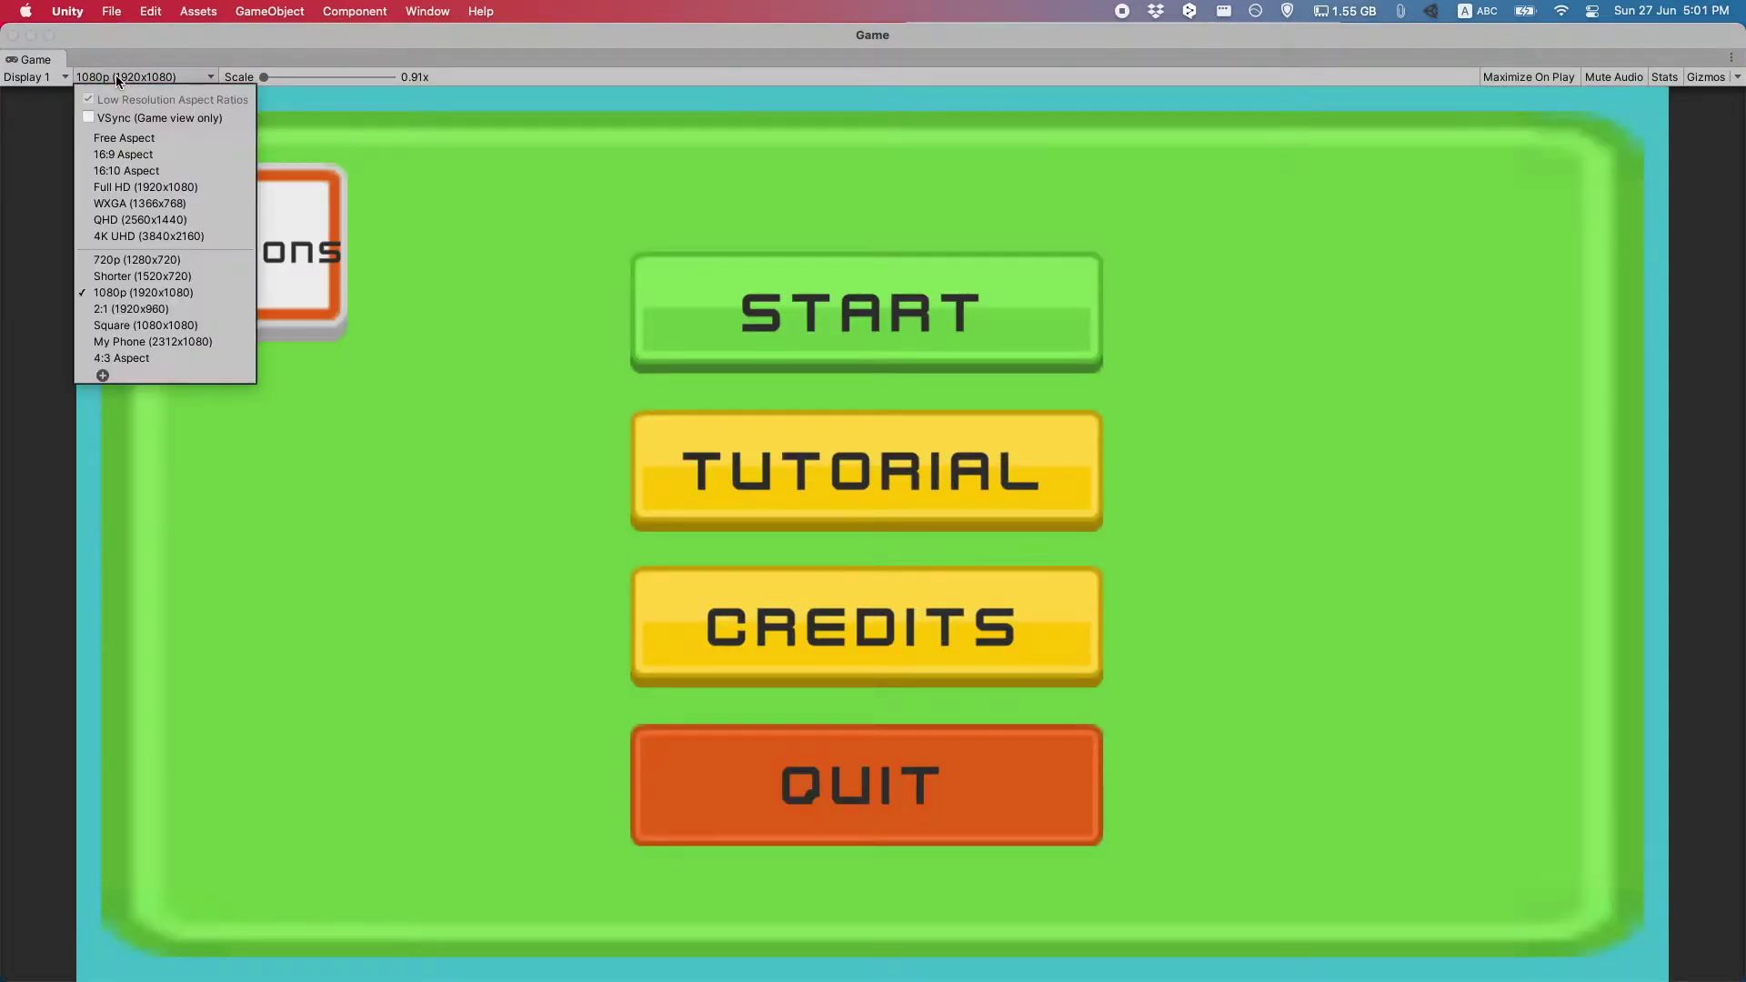
click(141, 236)
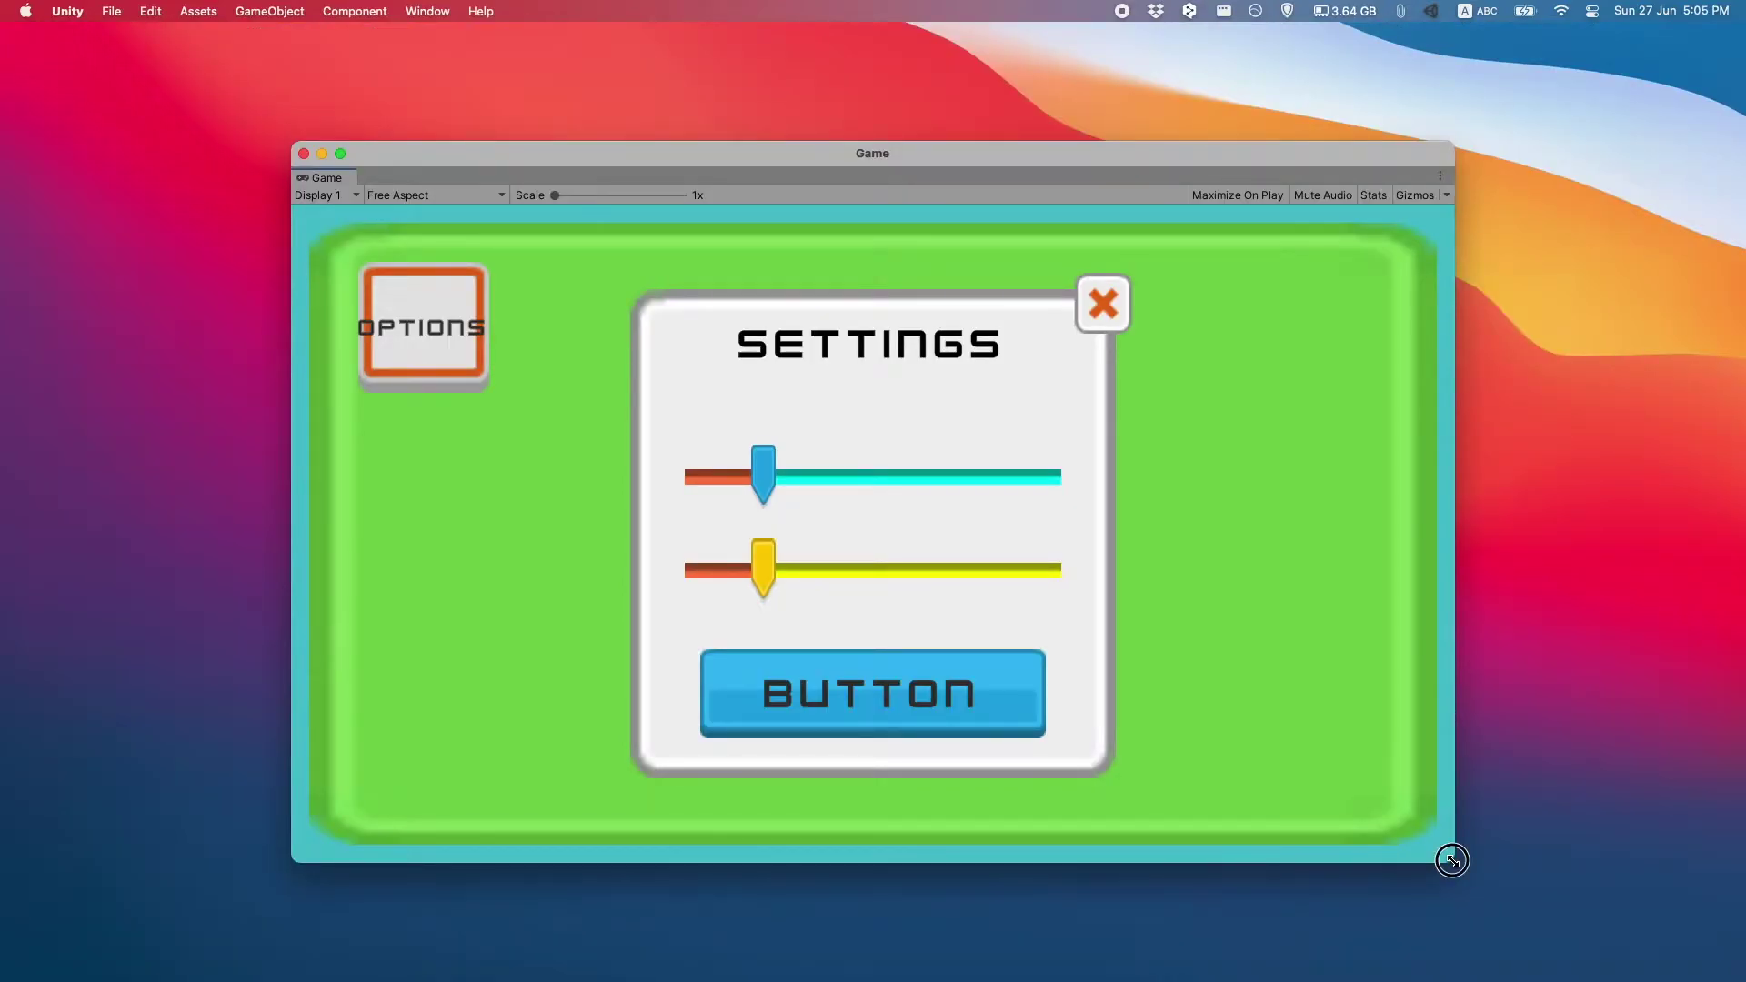
- Shrink the height of the free-aspect Game window to examine how the settings panel and Options button respond
drag(1452, 860, 1454, 754)
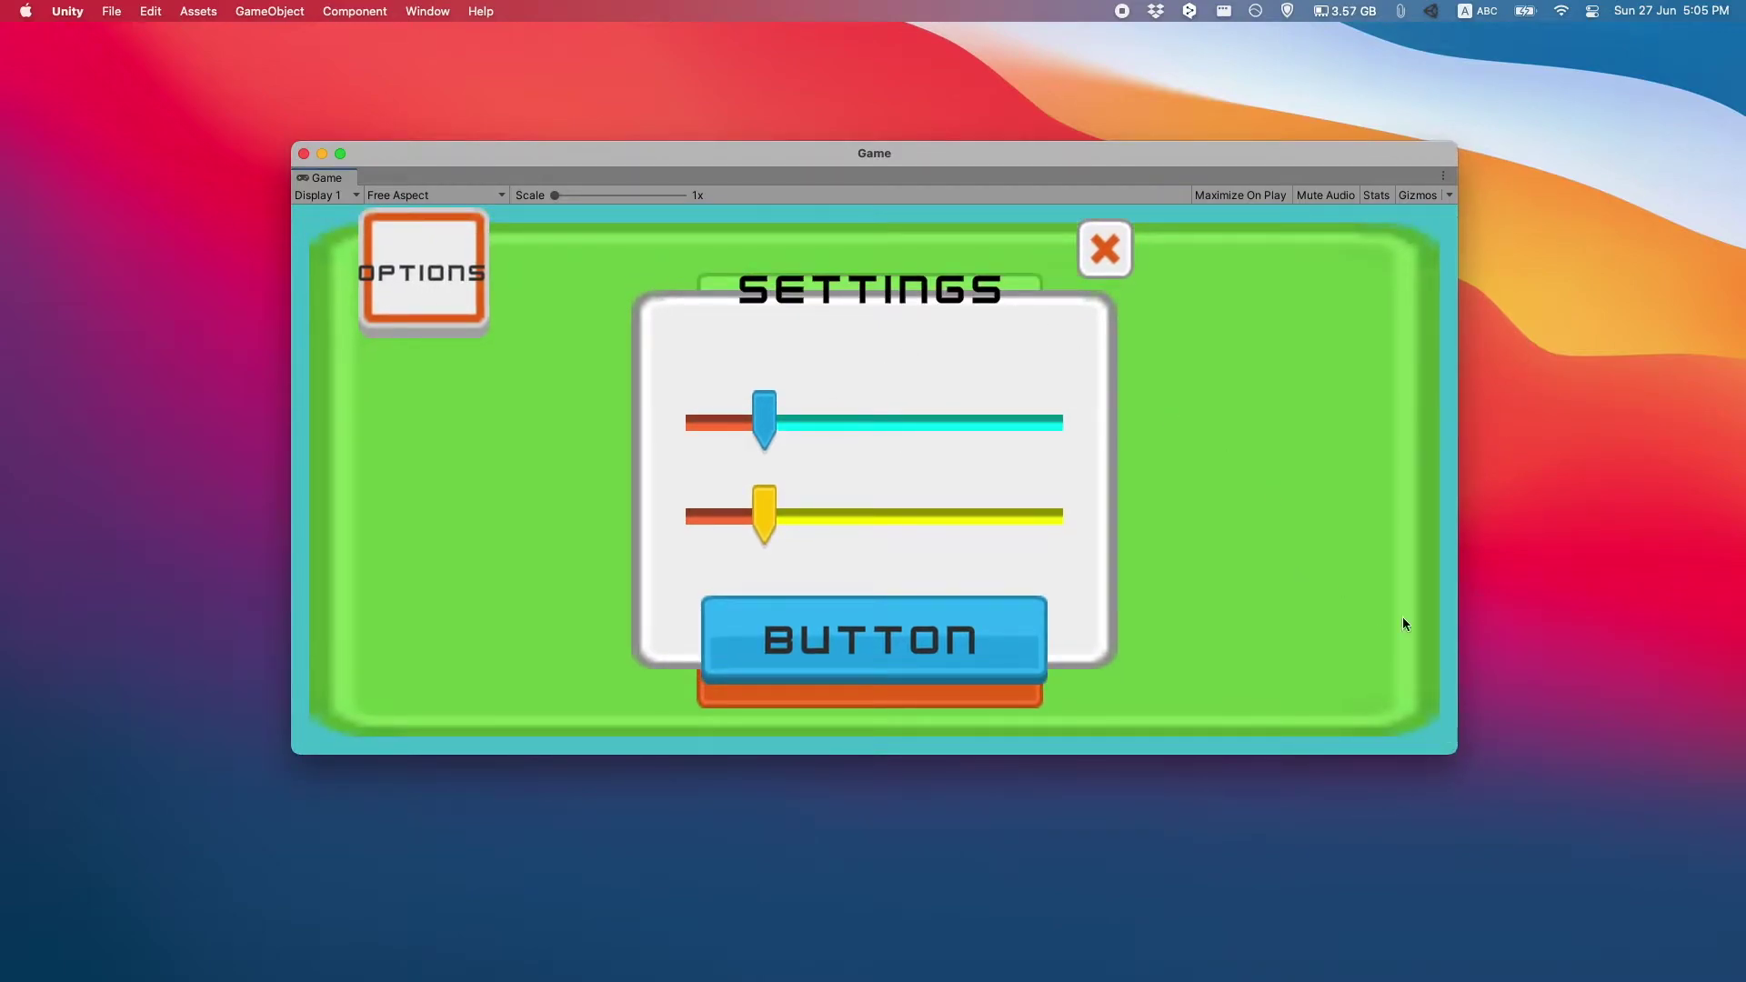
drag(1428, 753, 1427, 726)
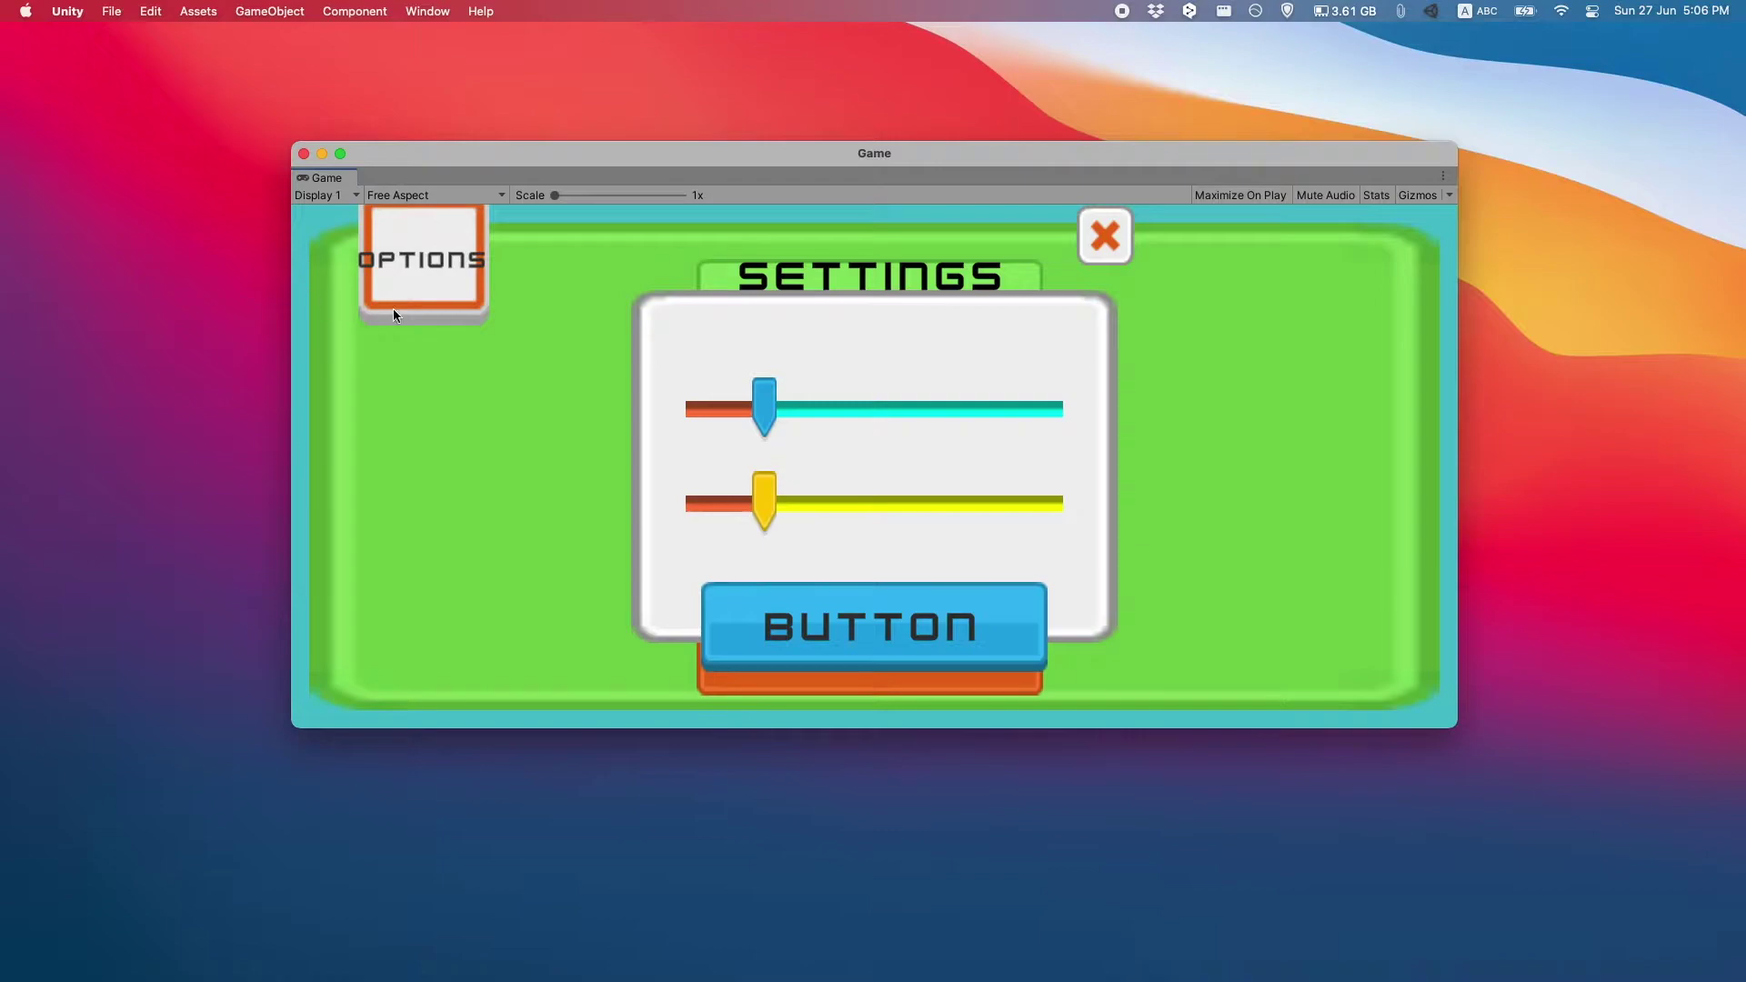
drag(1453, 726, 1453, 673)
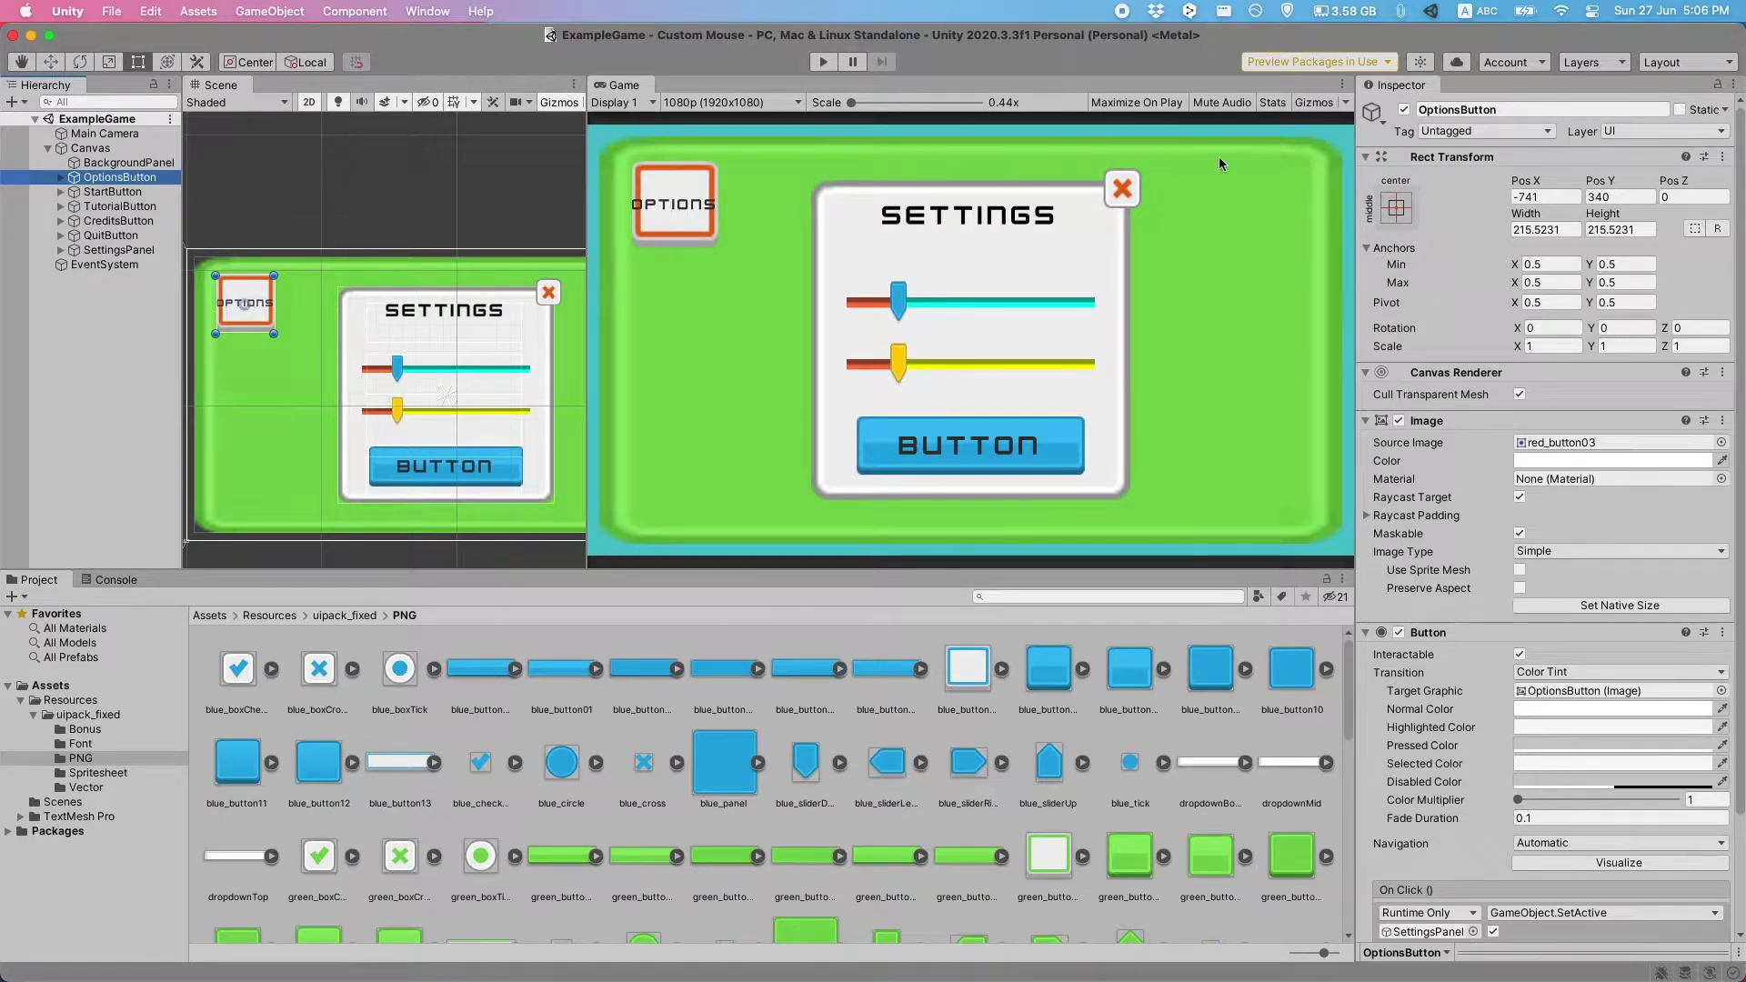
- Anchor OptionsButton to the top-left of the Canvas and check its placement by resizing the Game window
click(1398, 208)
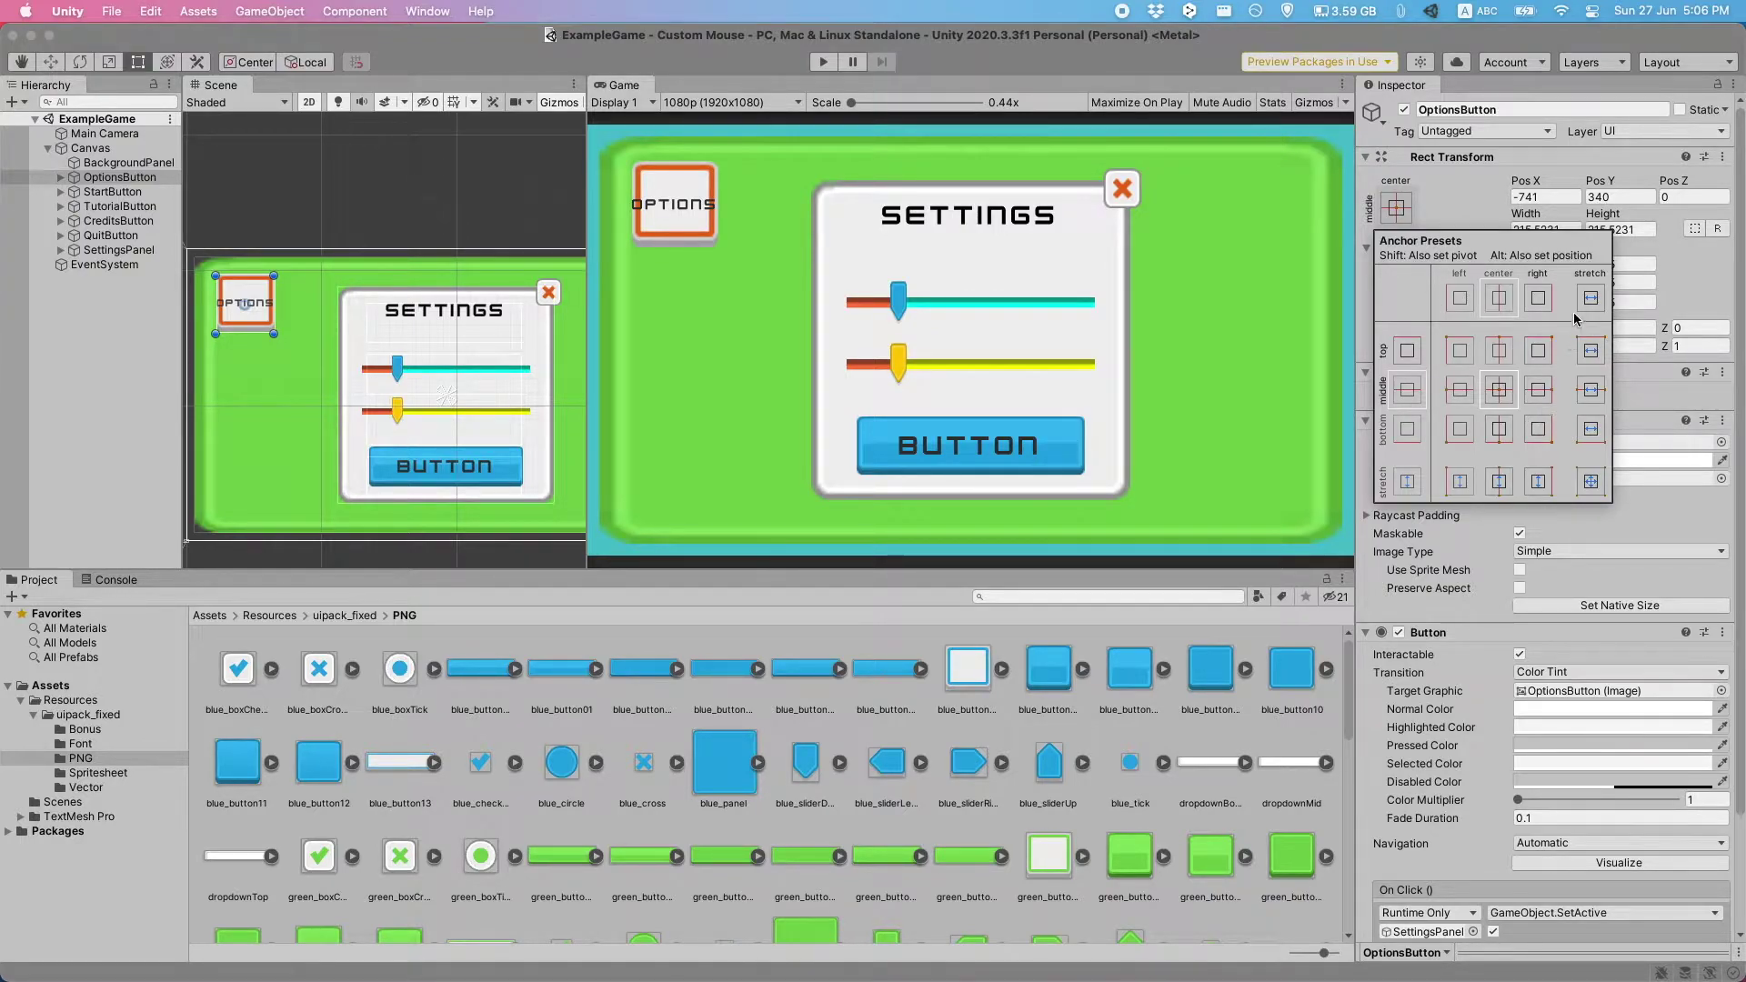
click(1492, 389)
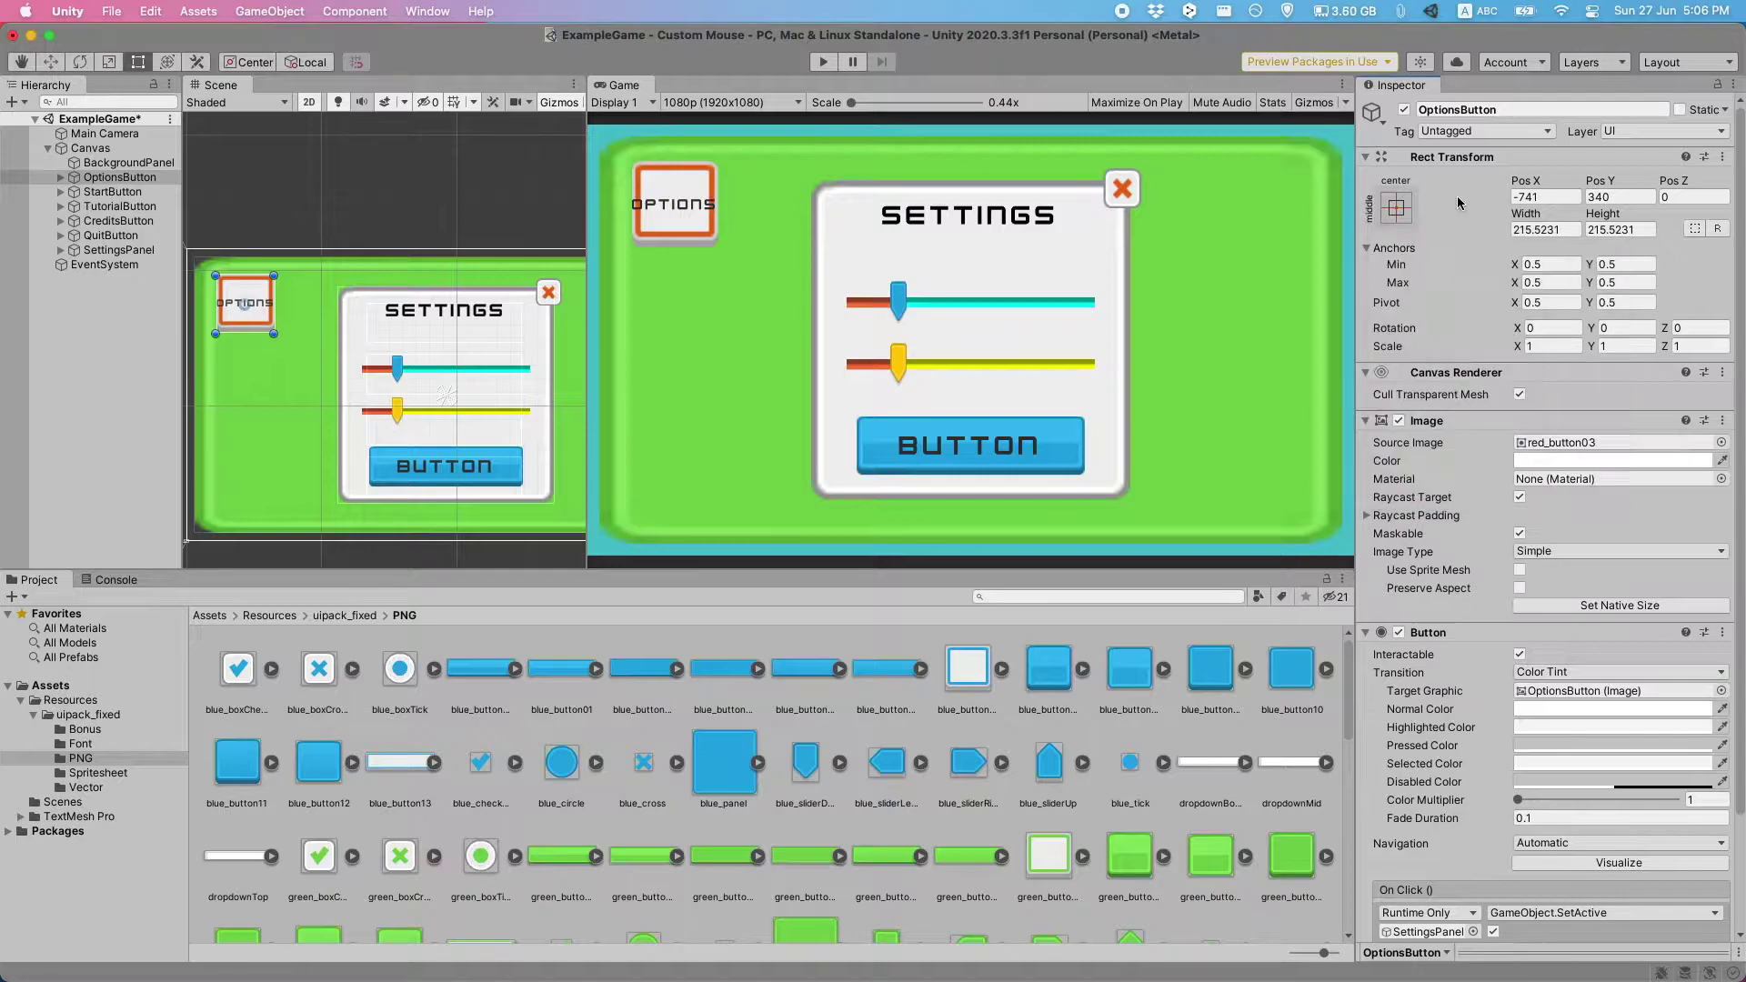
click(1388, 208)
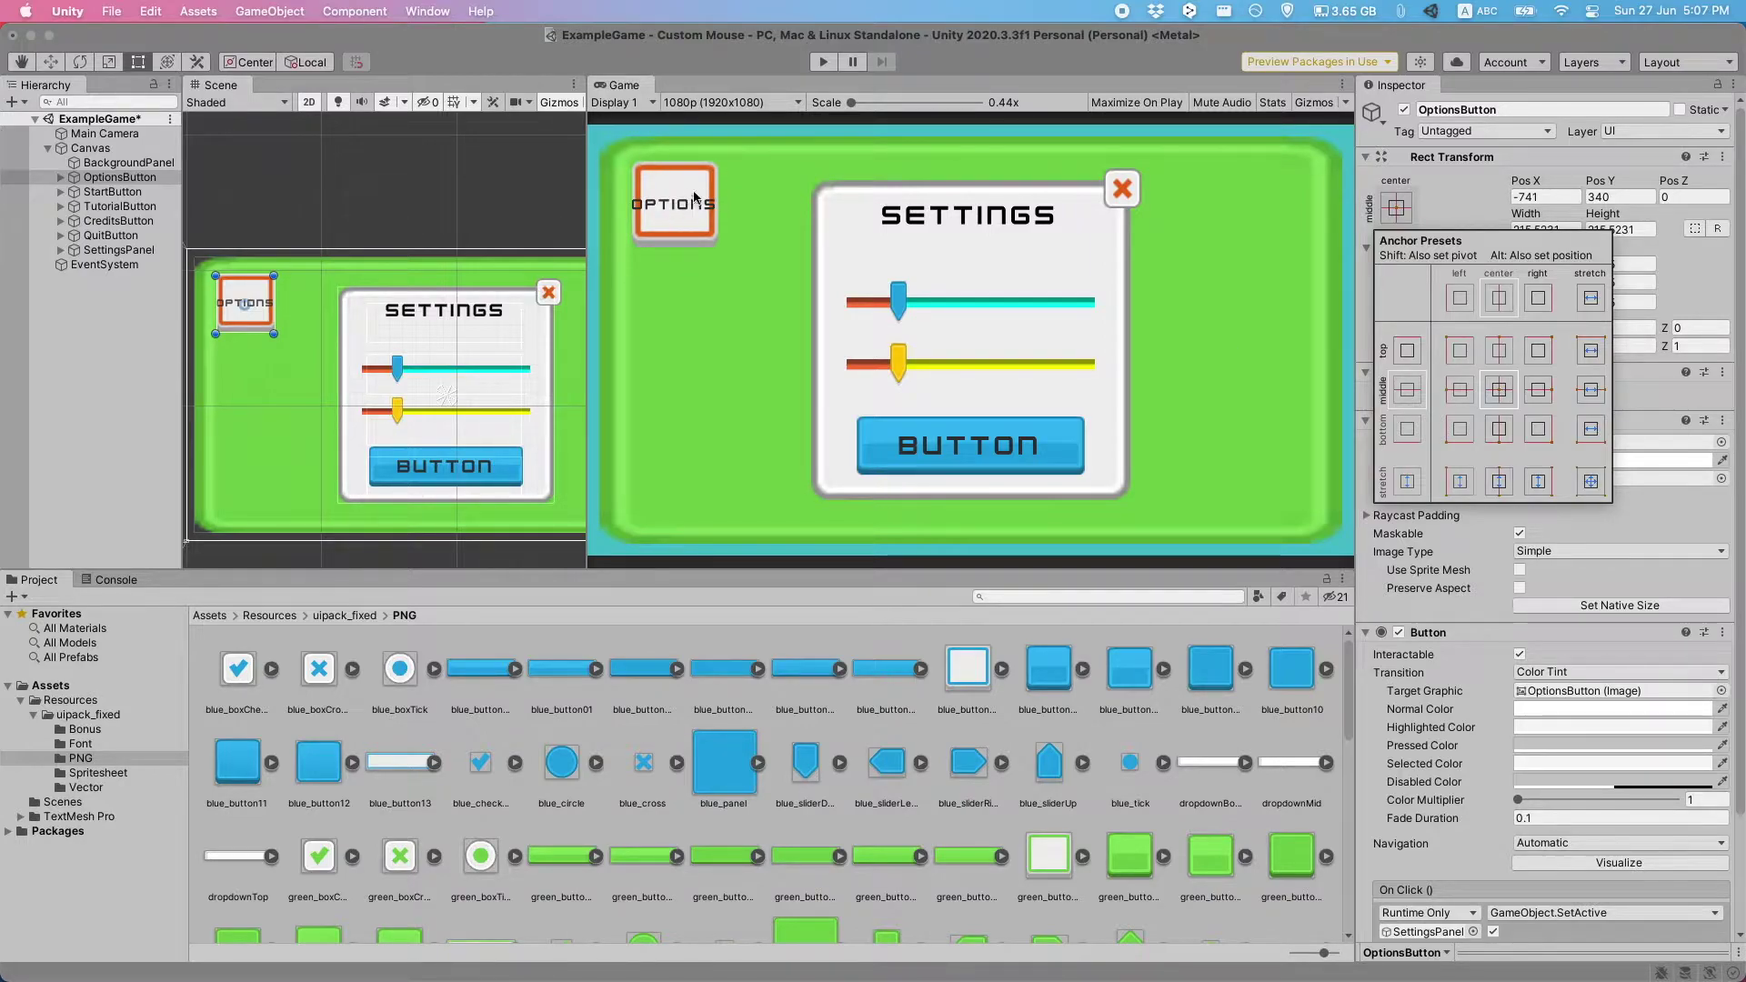
click(1461, 351)
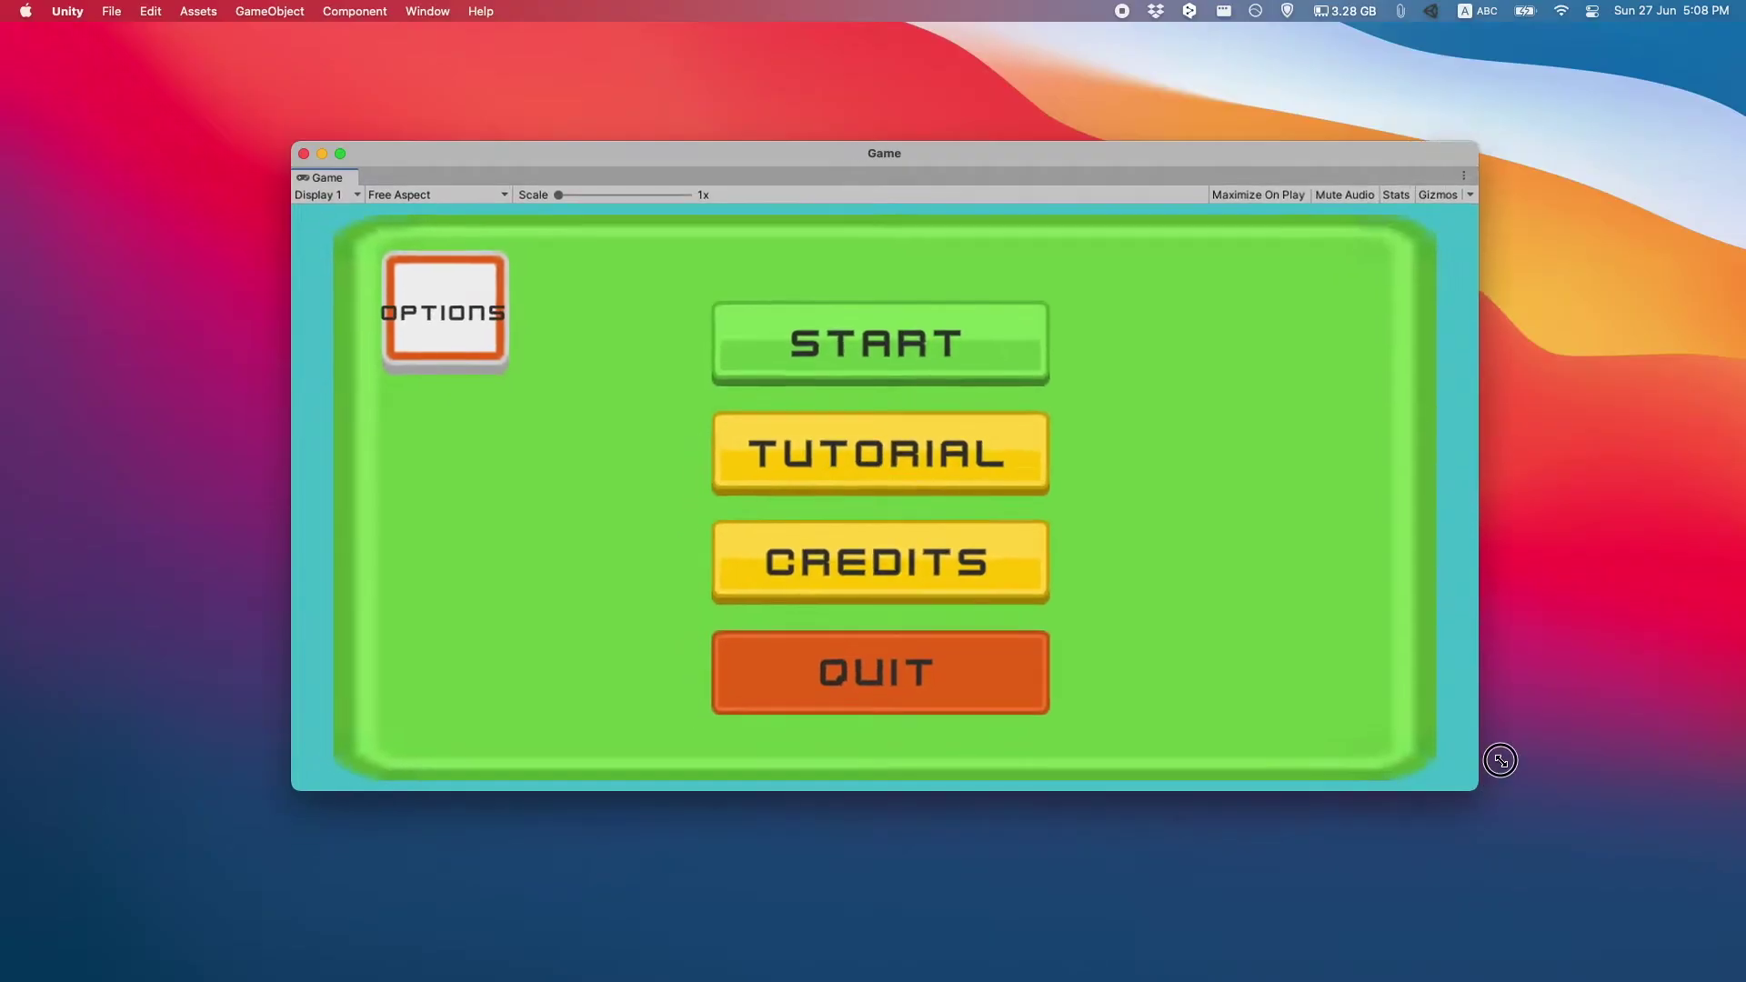
drag(1500, 760, 1064, 891)
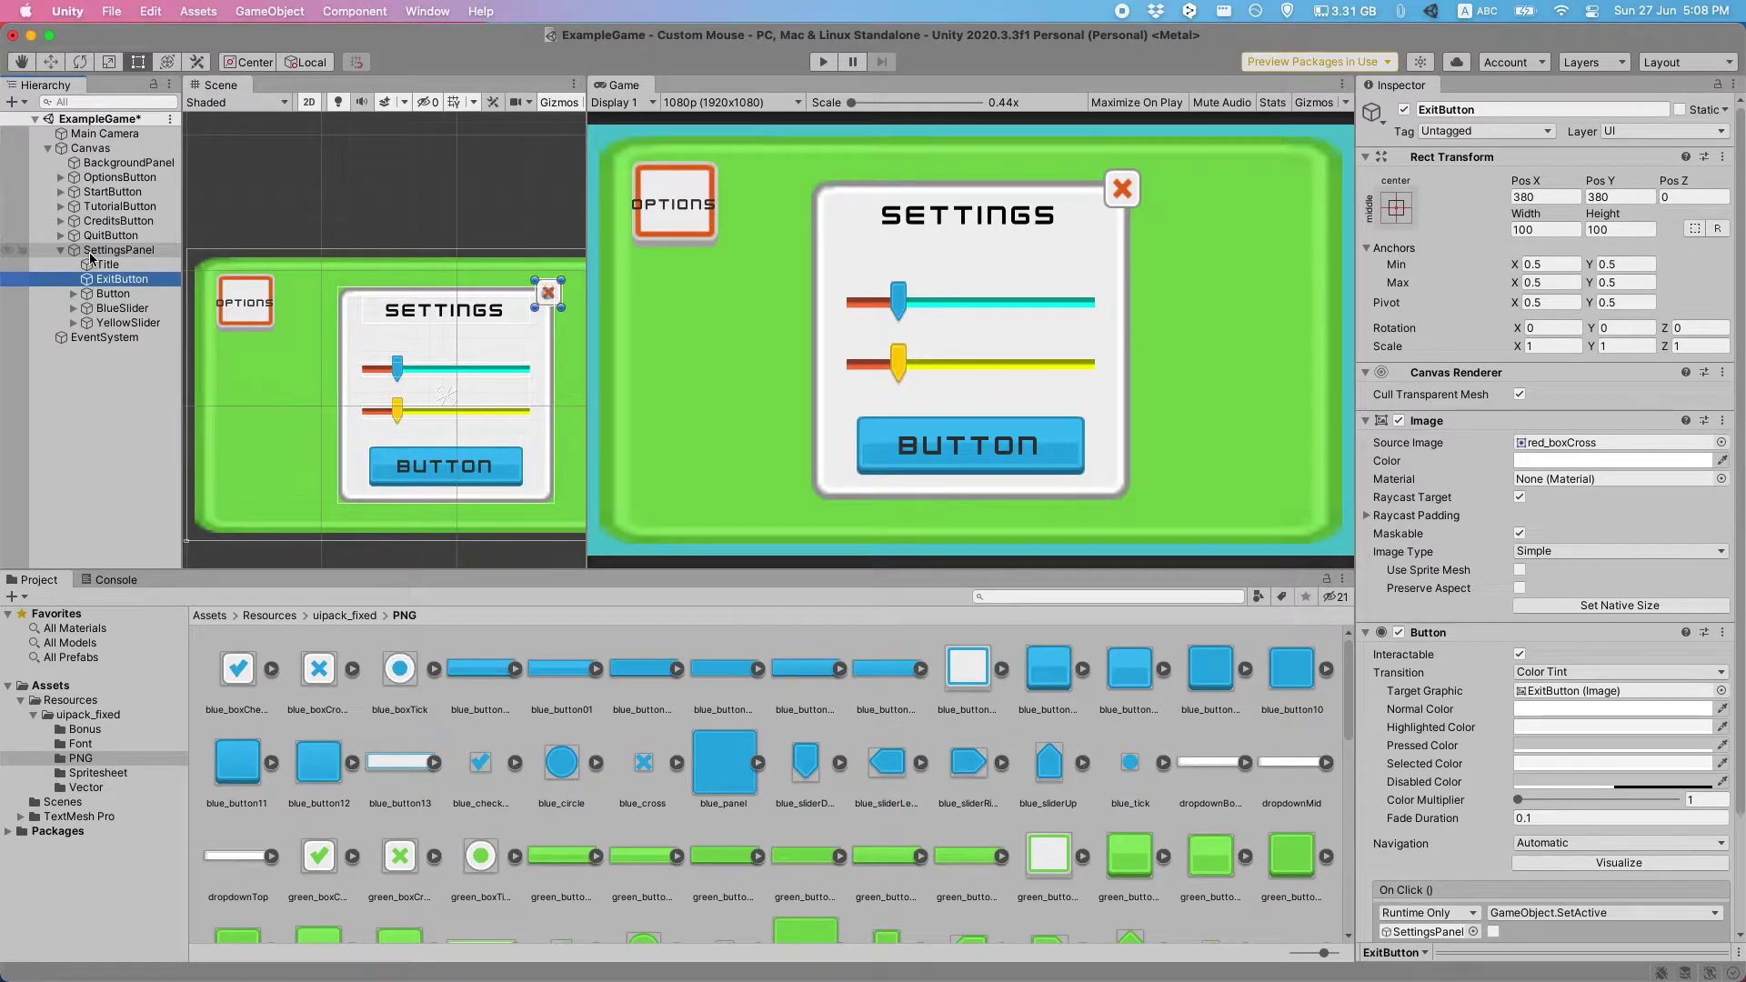
- Anchor ExitButton to the top-right of SettingsPanel and check its placement by resizing the Game window
middle_drag(511, 291, 443, 281)
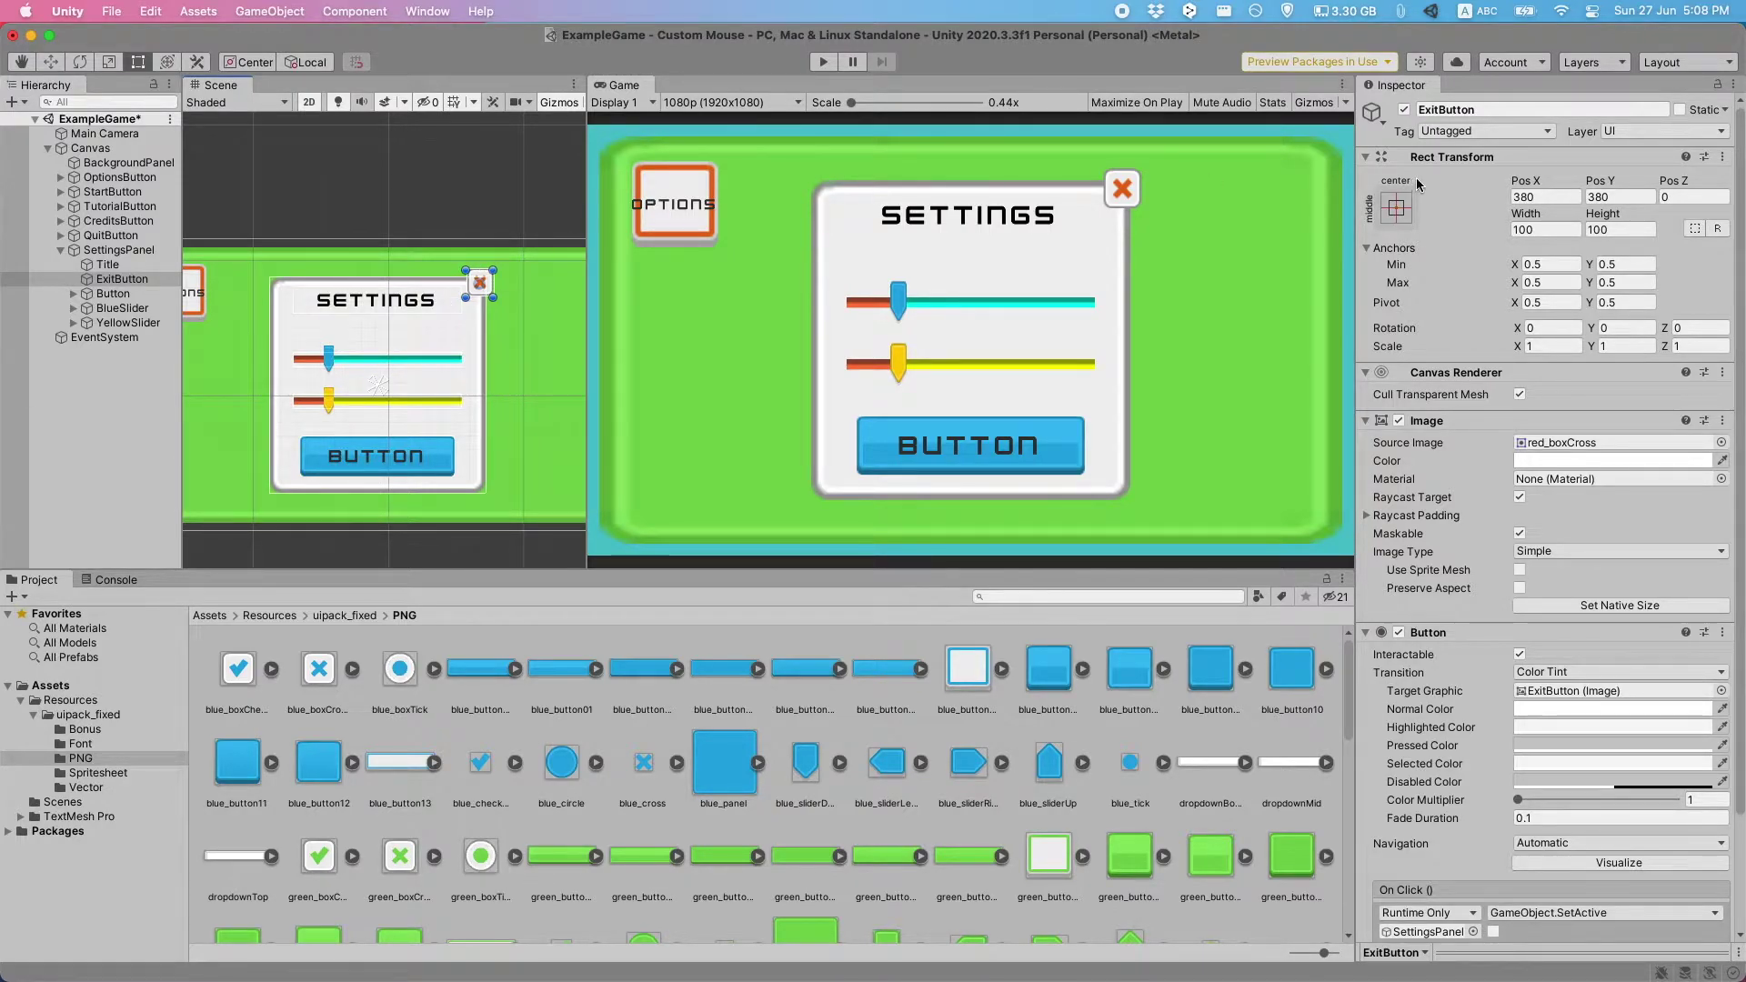
click(1398, 208)
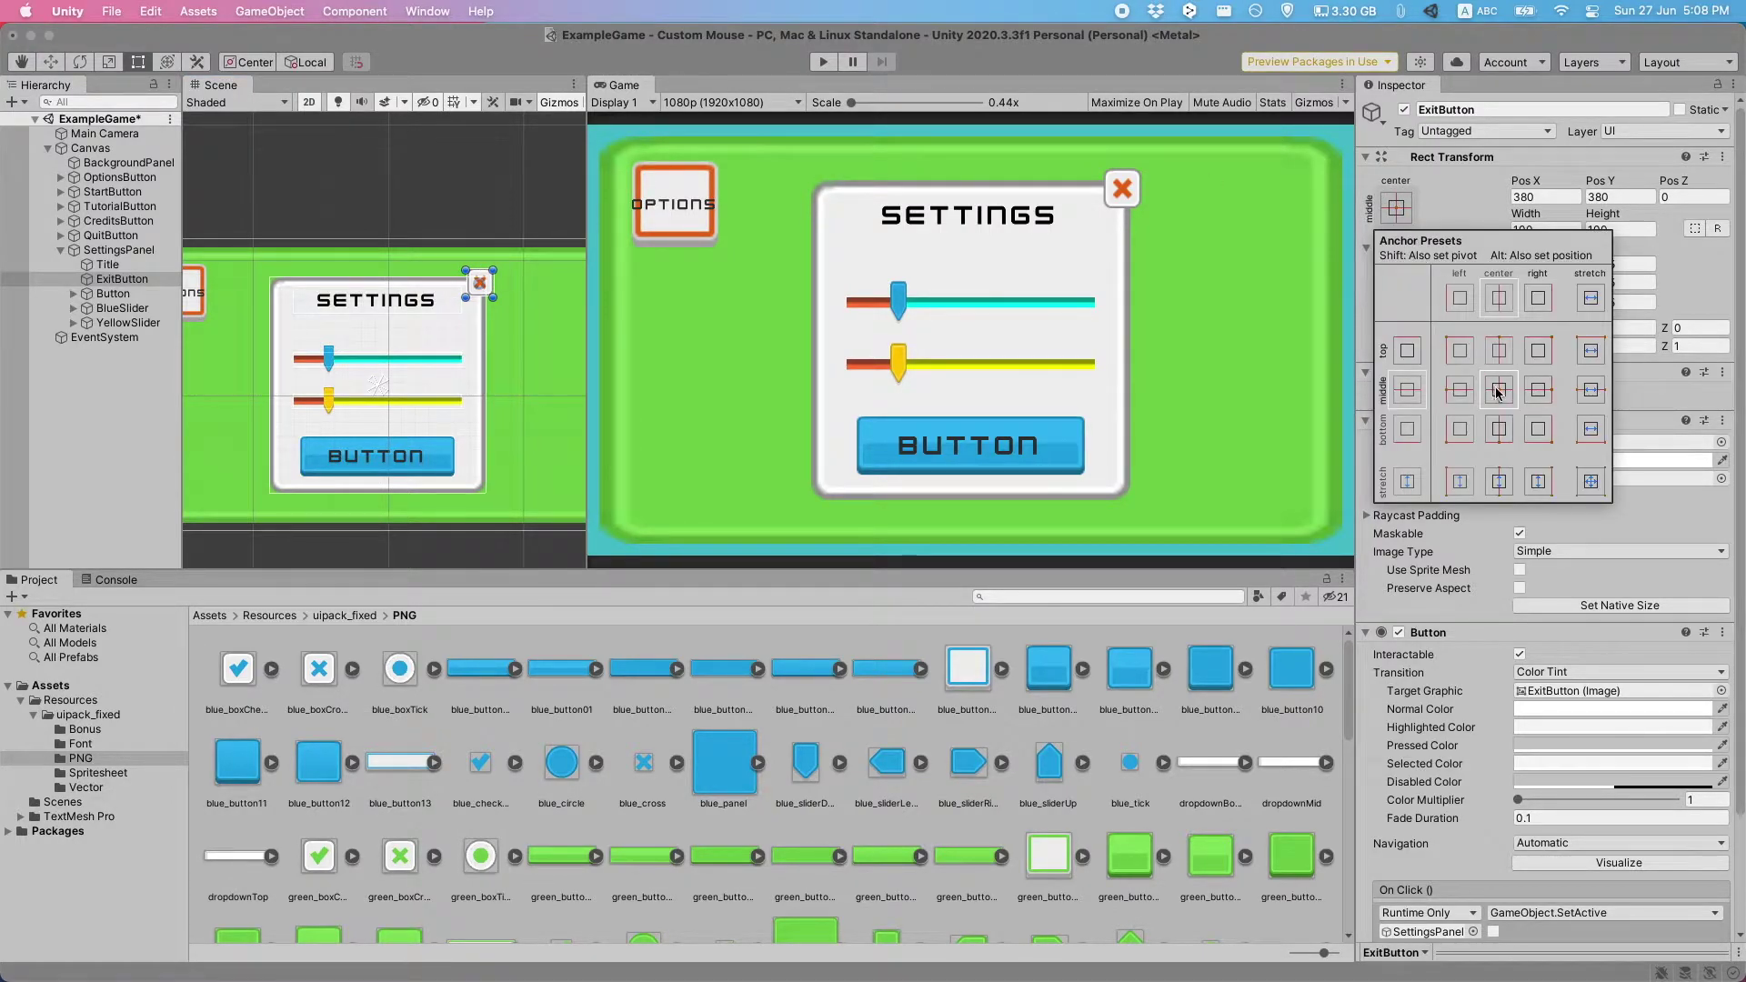
click(1539, 358)
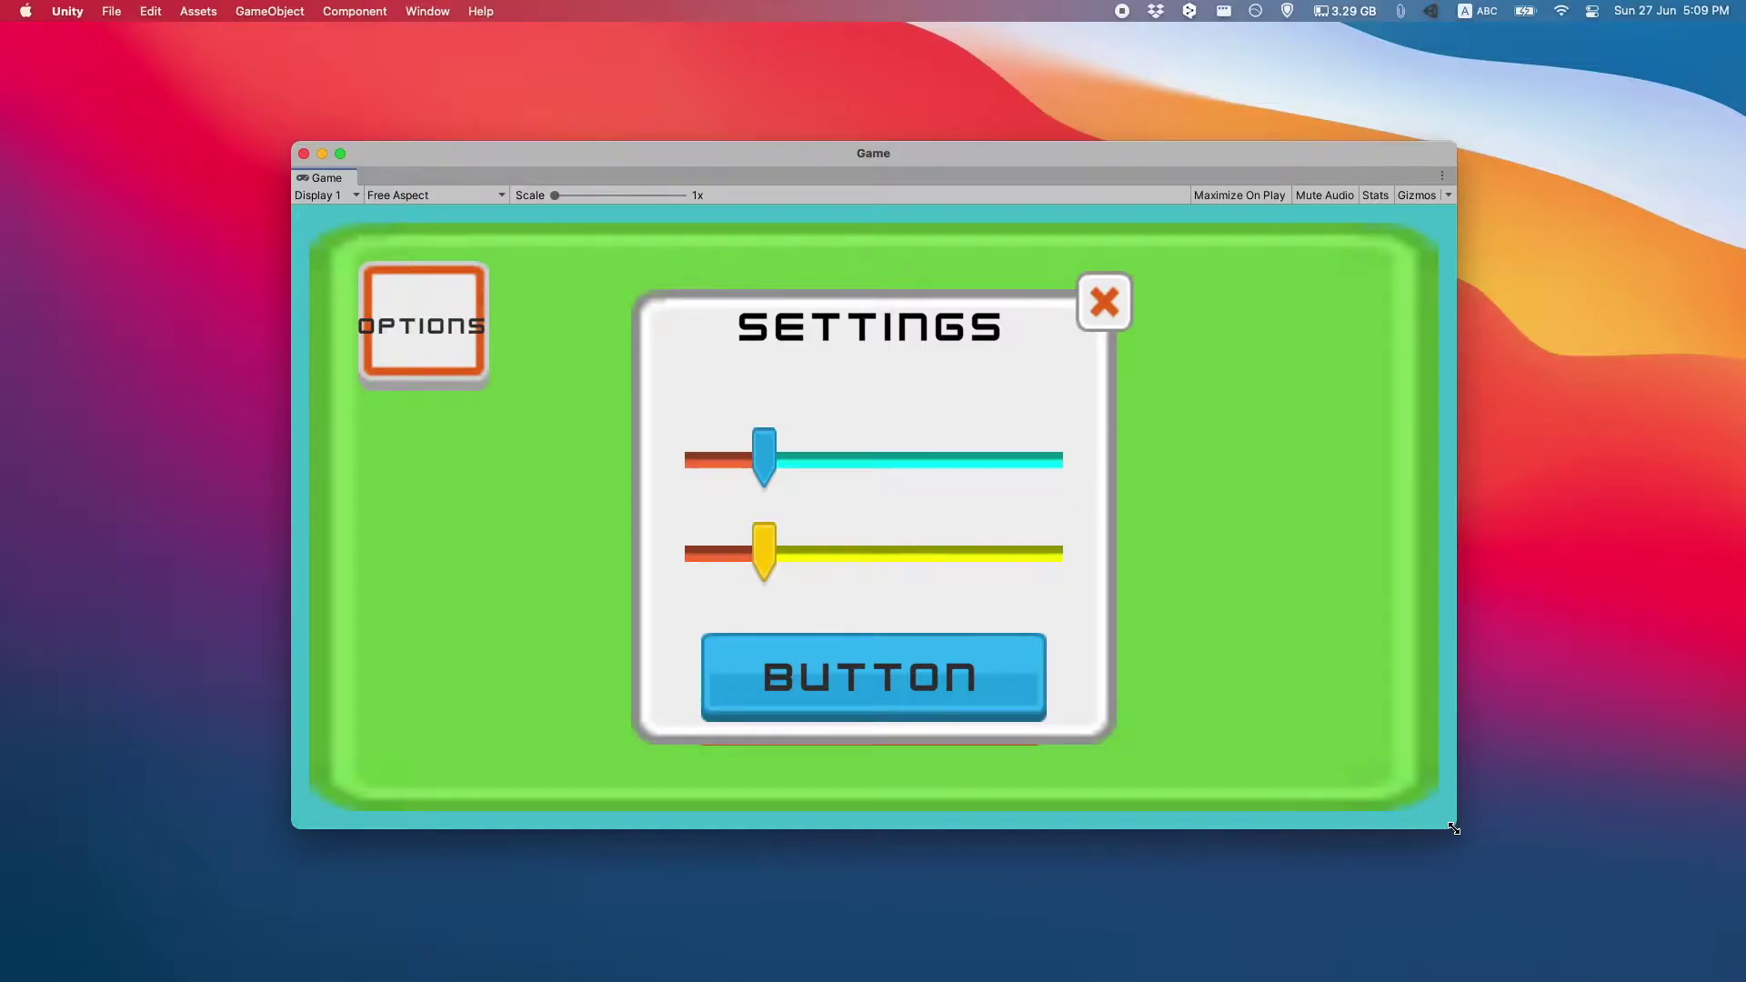
drag(1444, 824, 1385, 856)
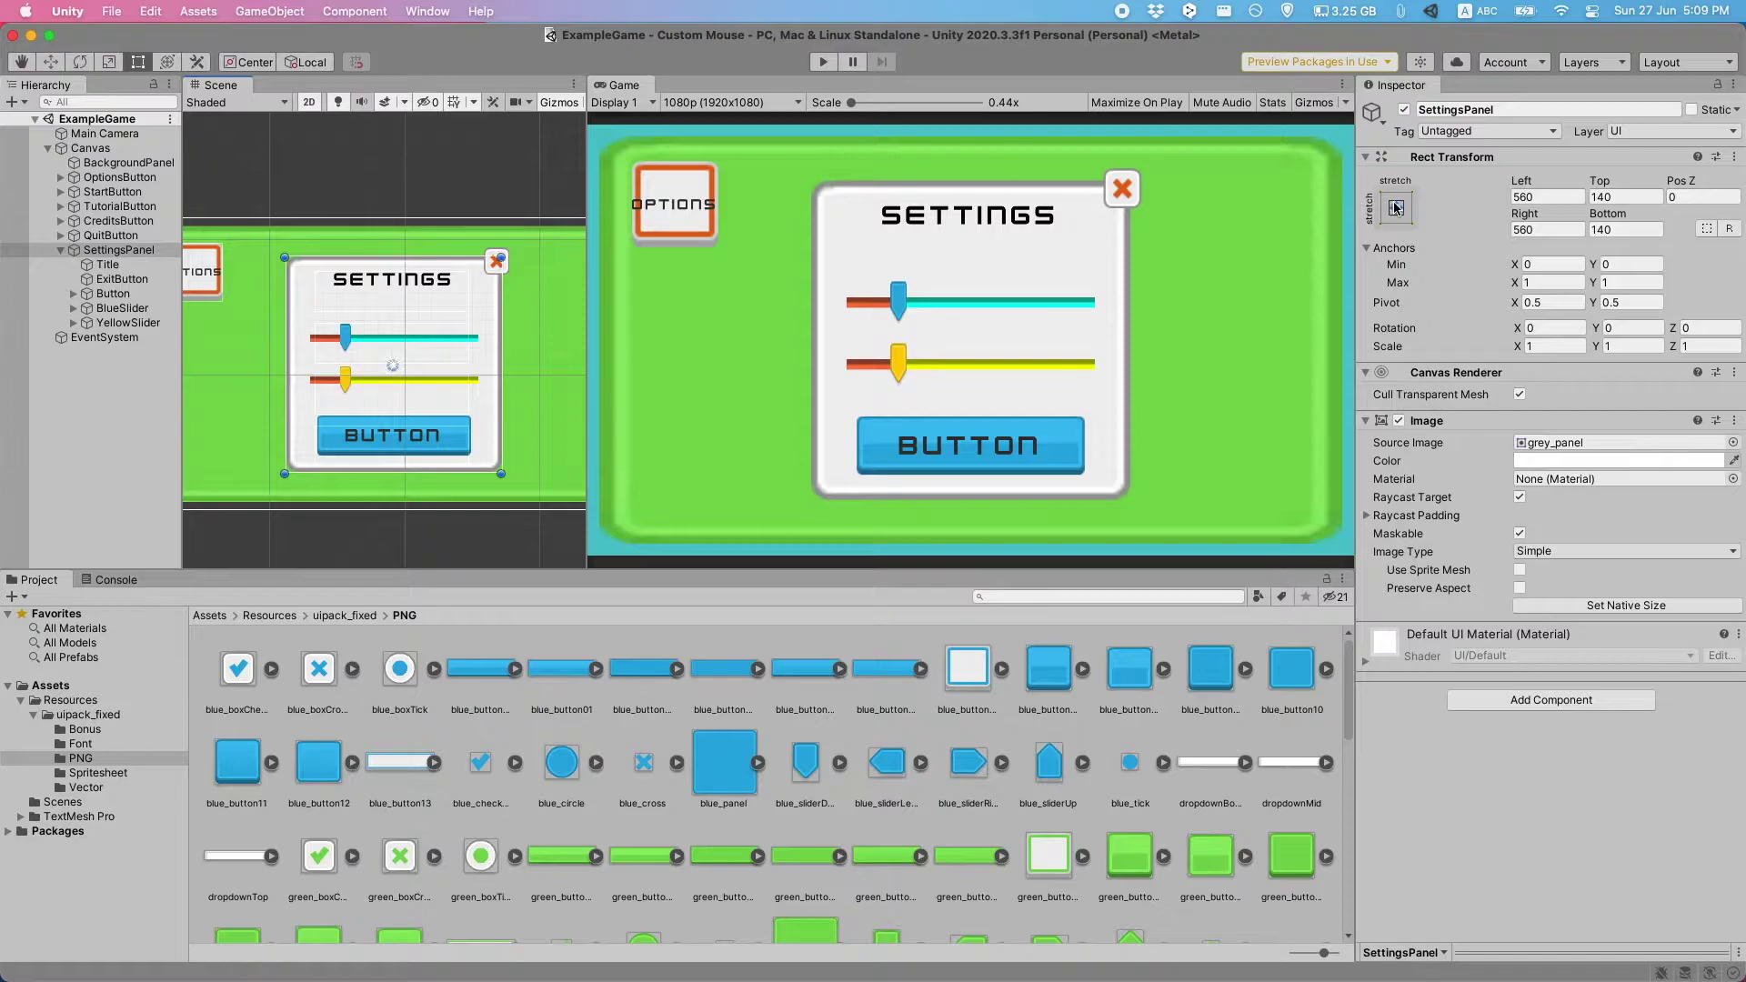
- Change SettingsPanel's anchors to the middle-center preset and check the panel by resizing the Game window
click(1396, 208)
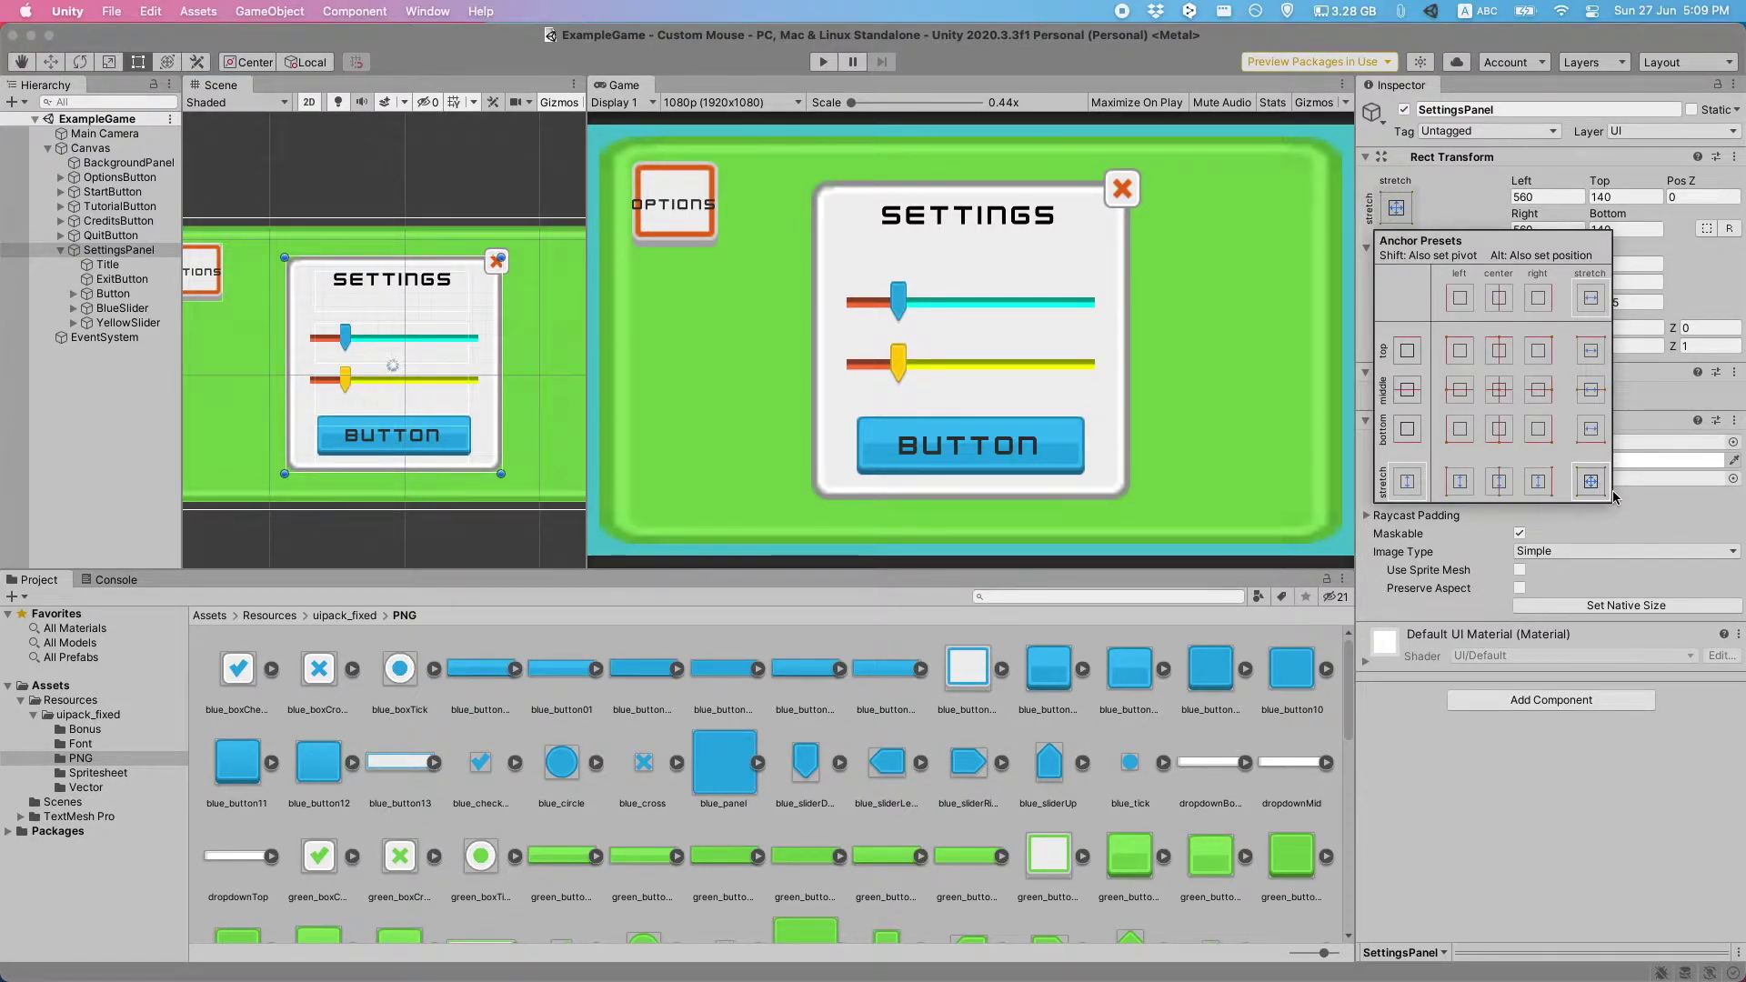
click(1500, 393)
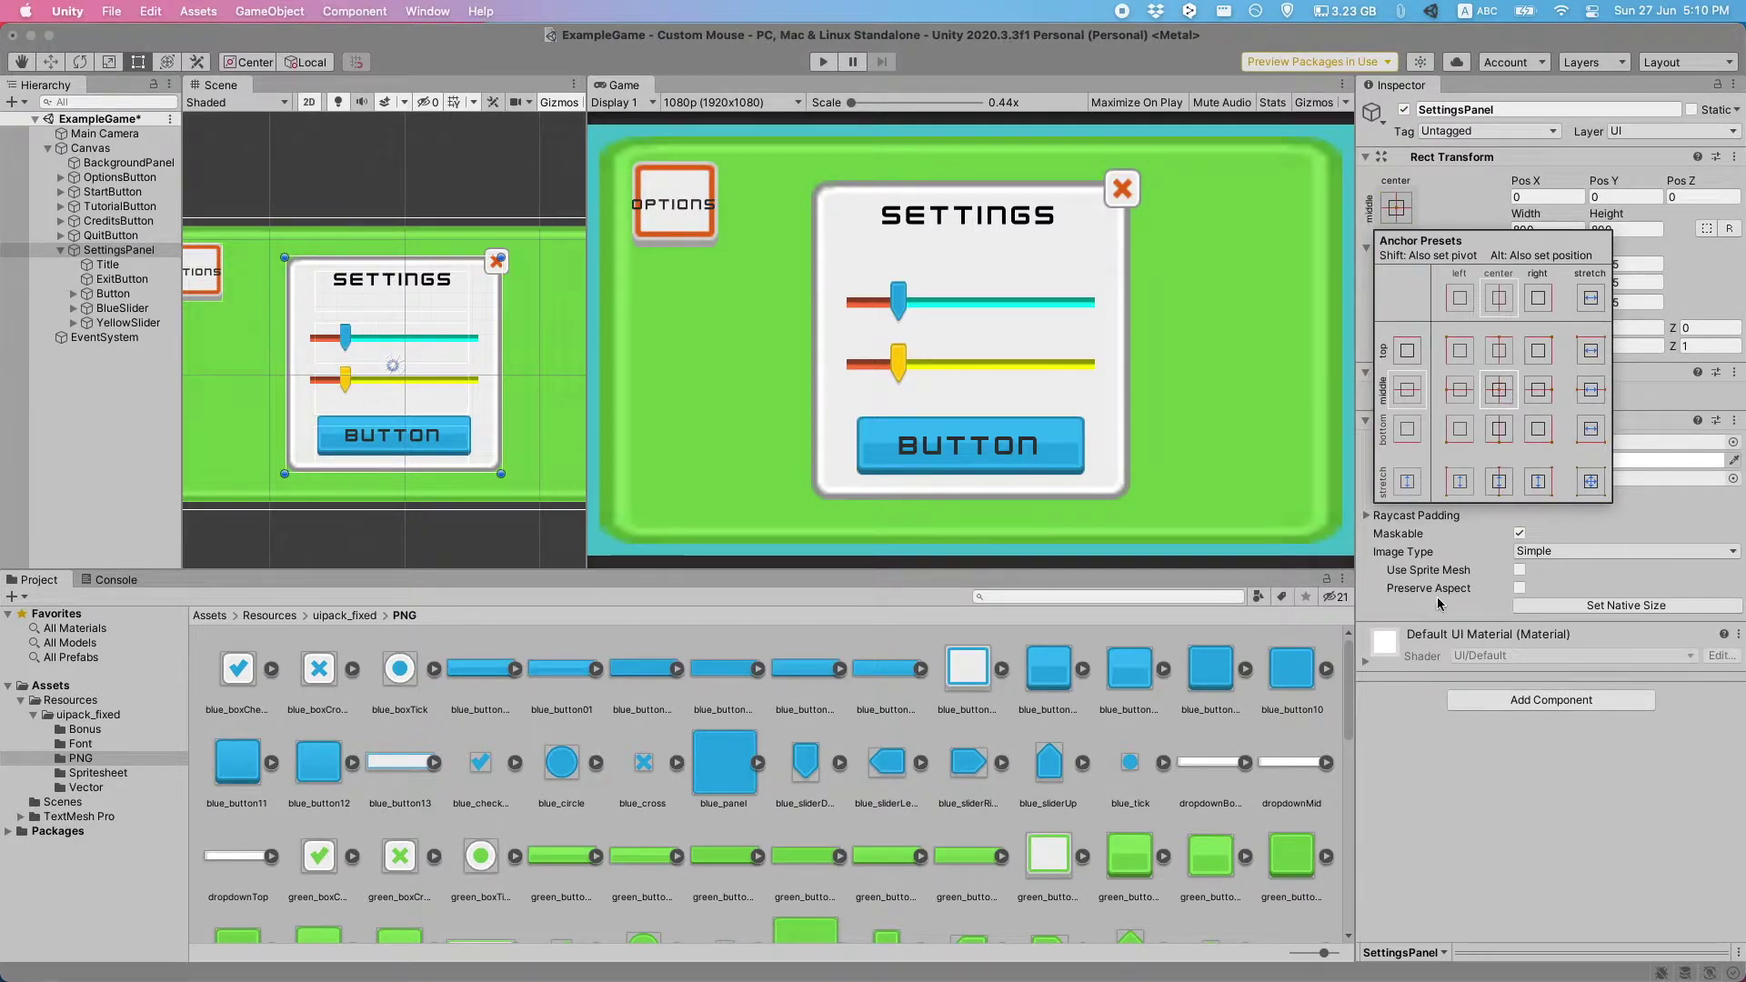
click(1422, 776)
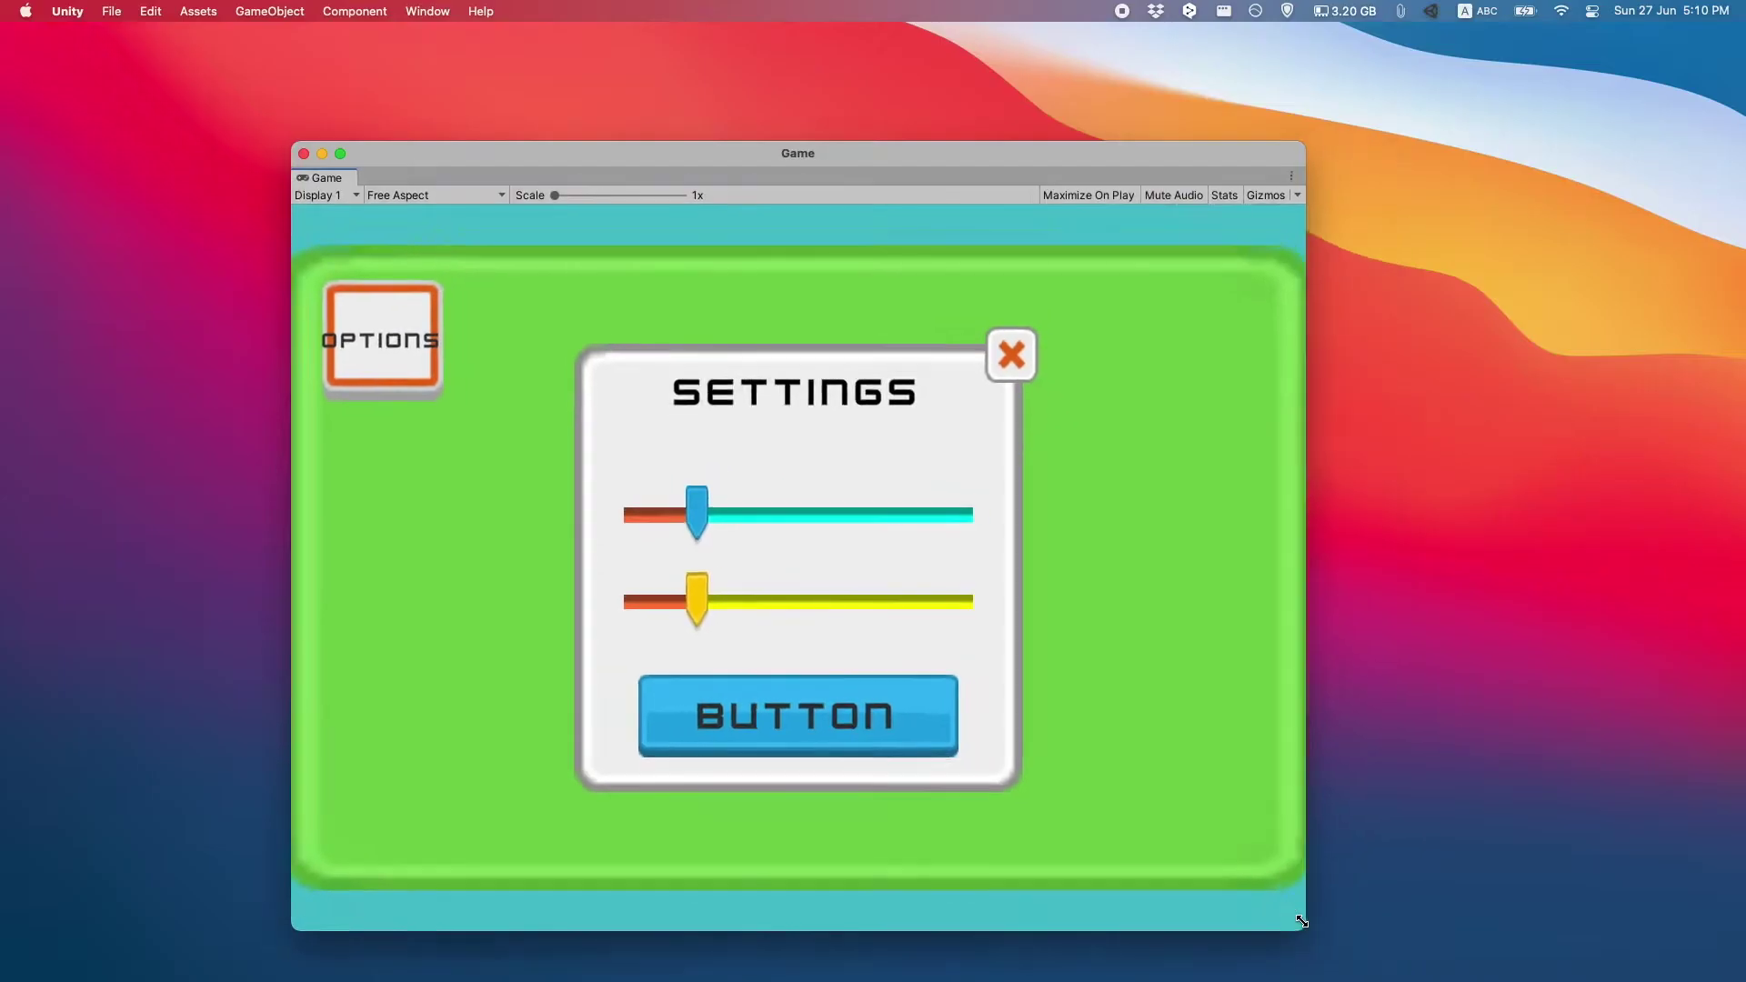
drag(1306, 936, 1473, 822)
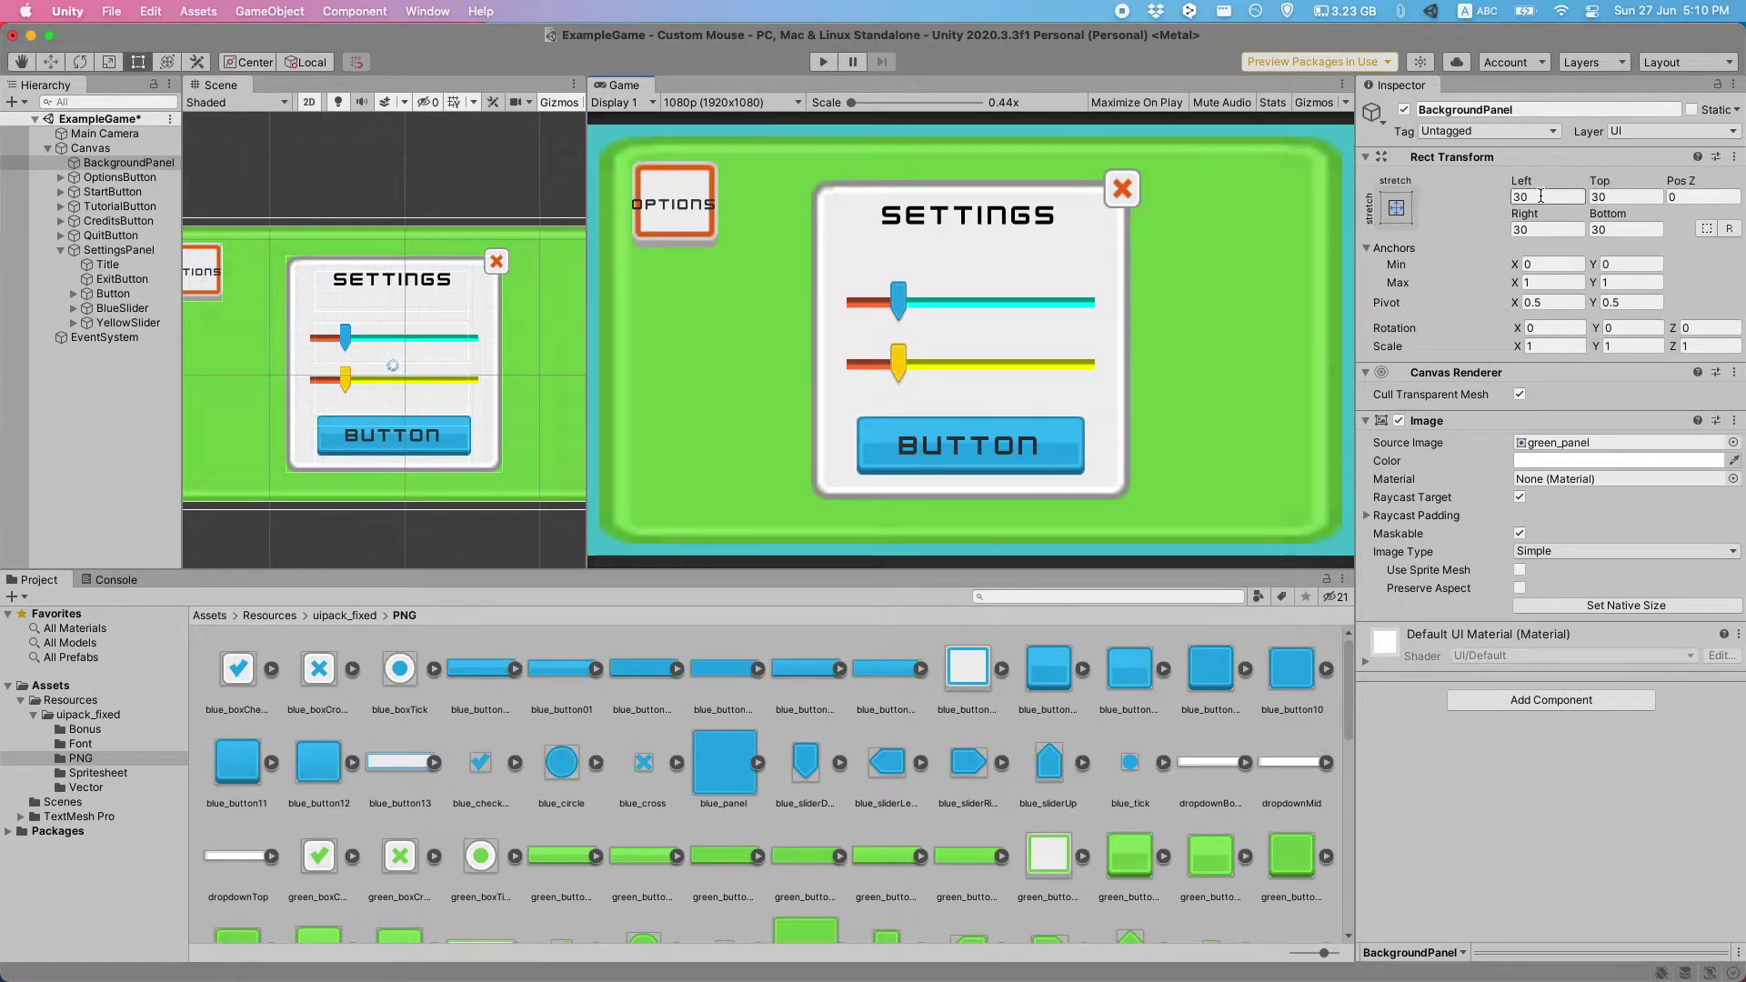
- Stretch BackgroundPanel across the whole Canvas with the stretch-stretch anchor preset, also setting its position
click(1398, 204)
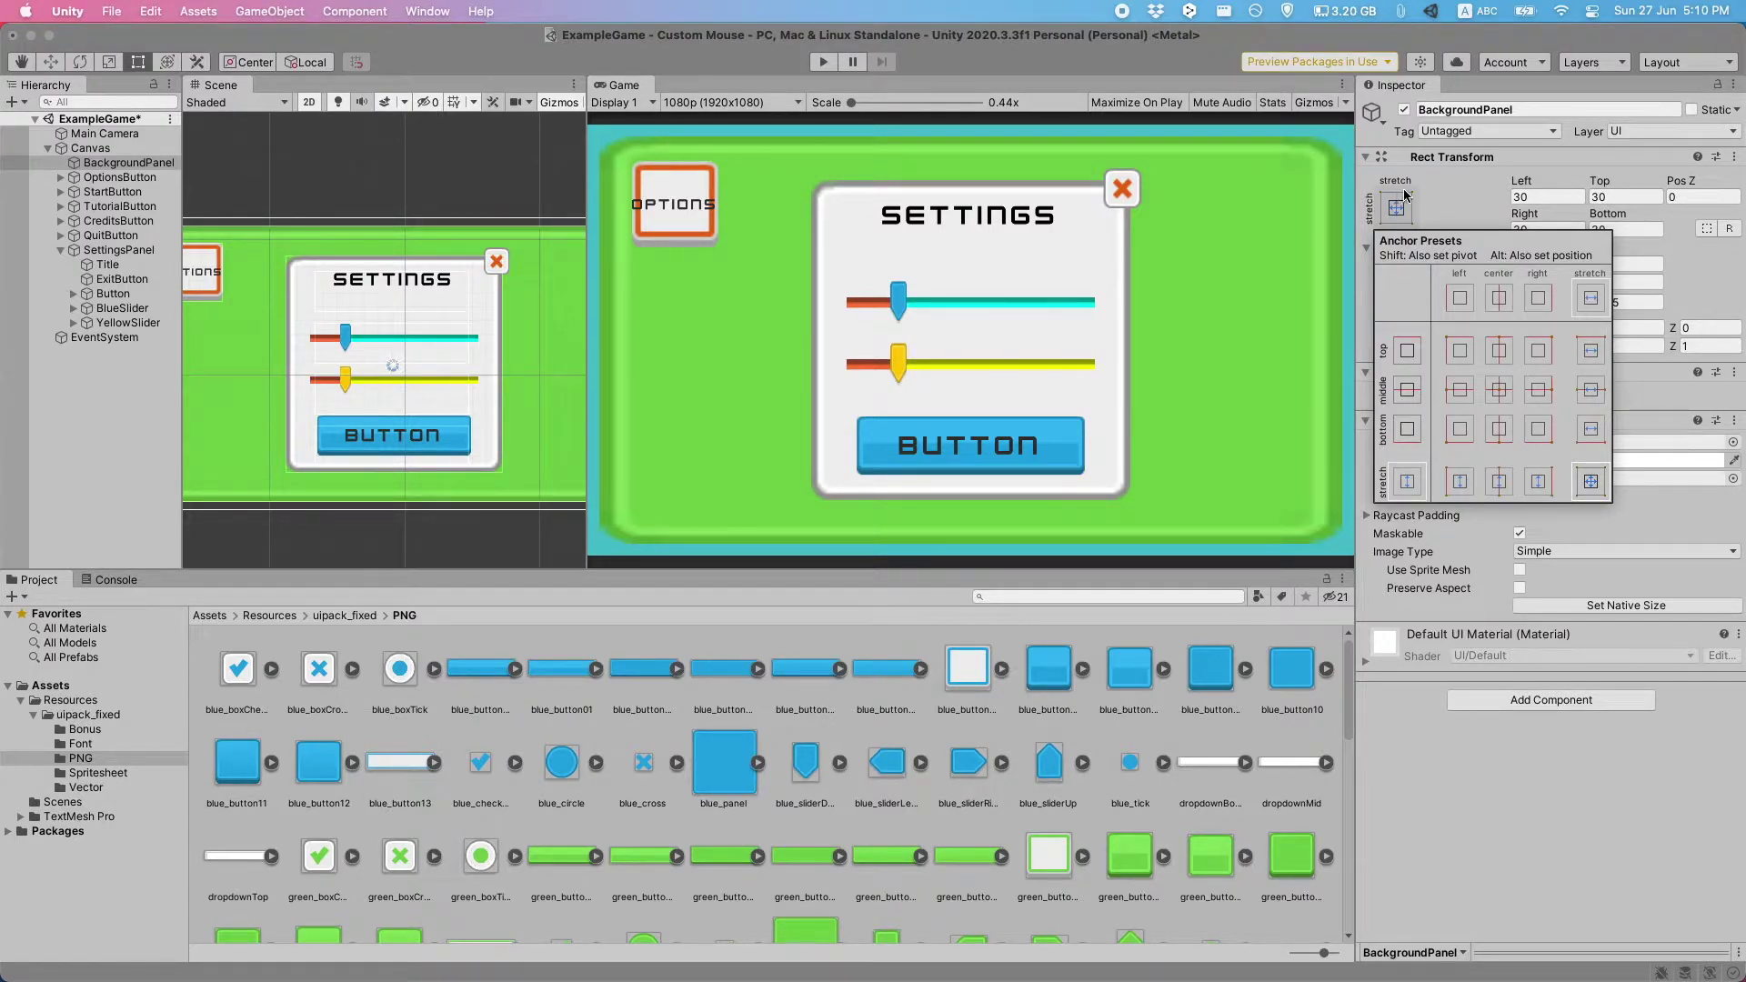
click(122, 151)
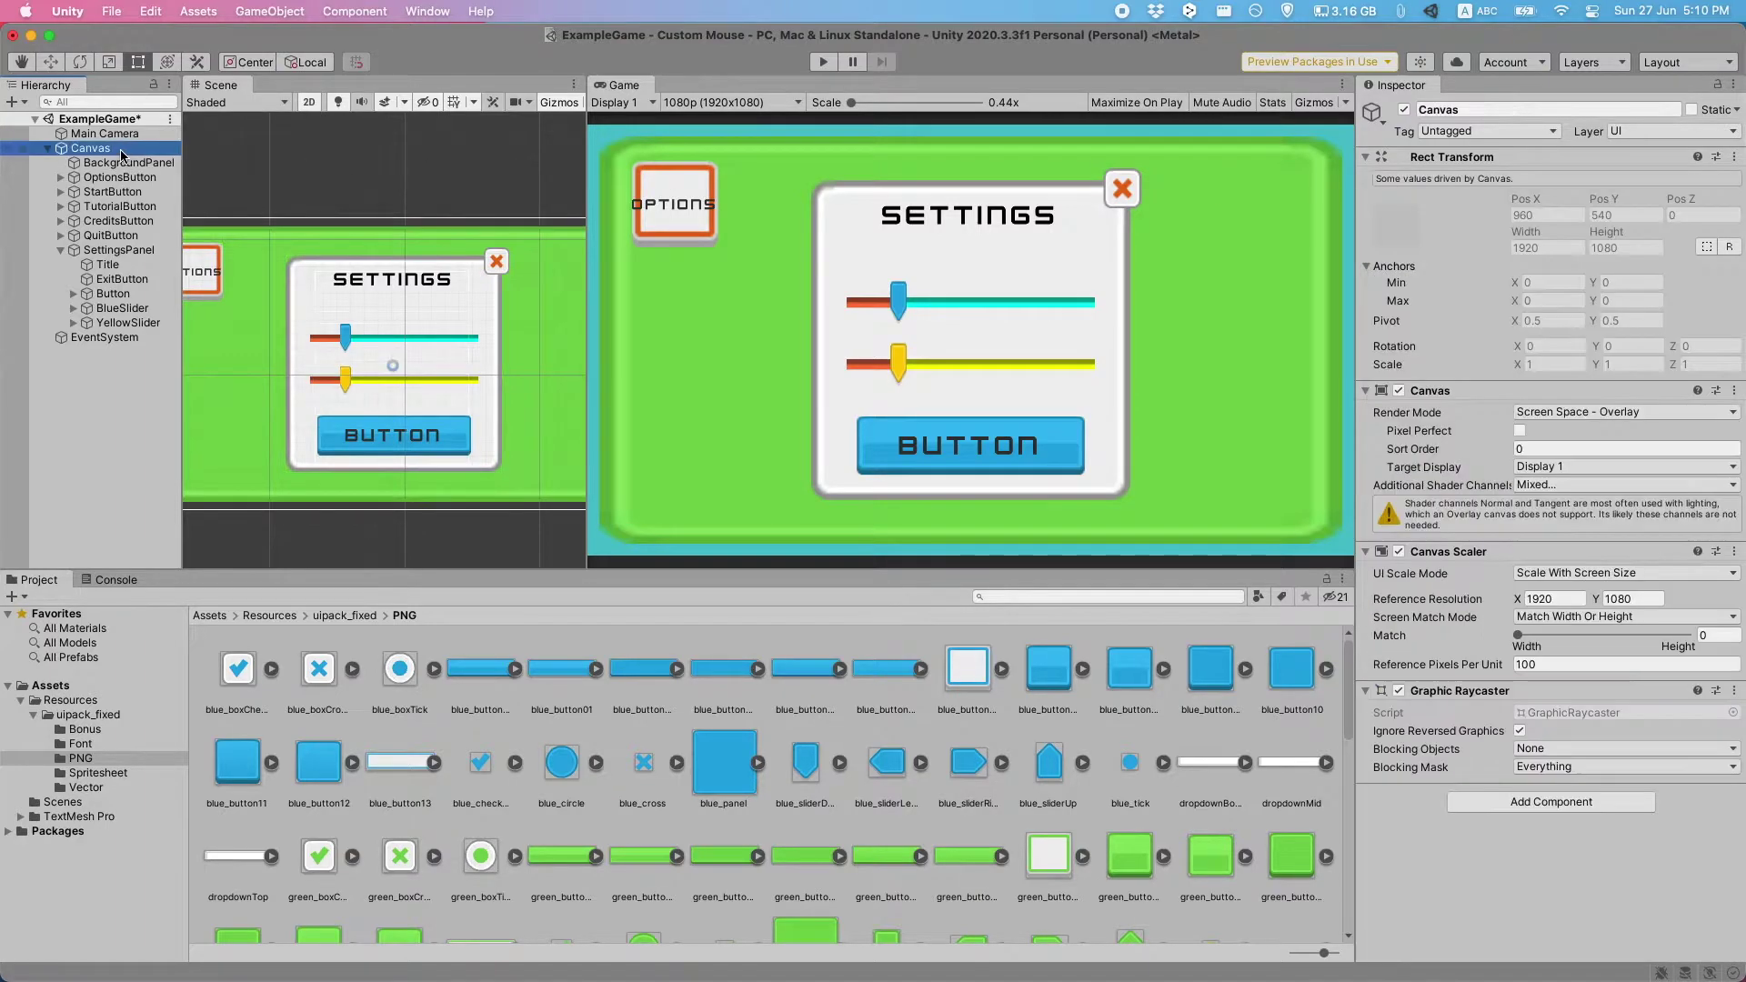
click(126, 163)
click(1404, 212)
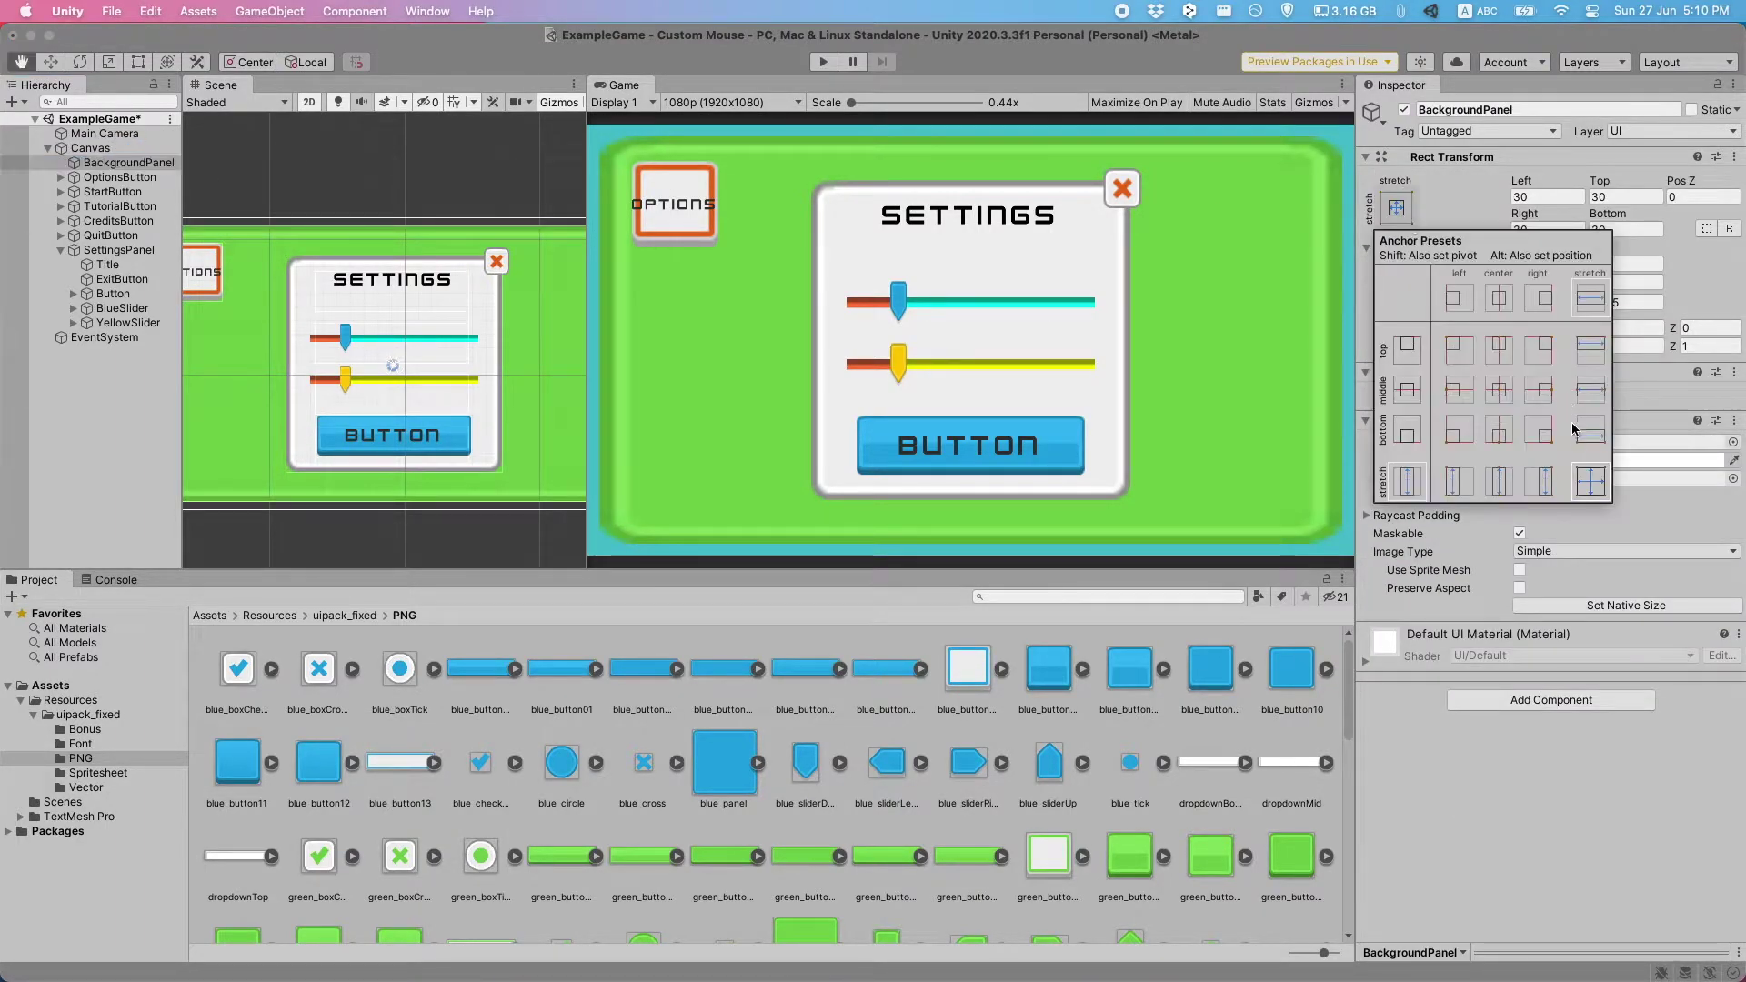
alt+click(1593, 482)
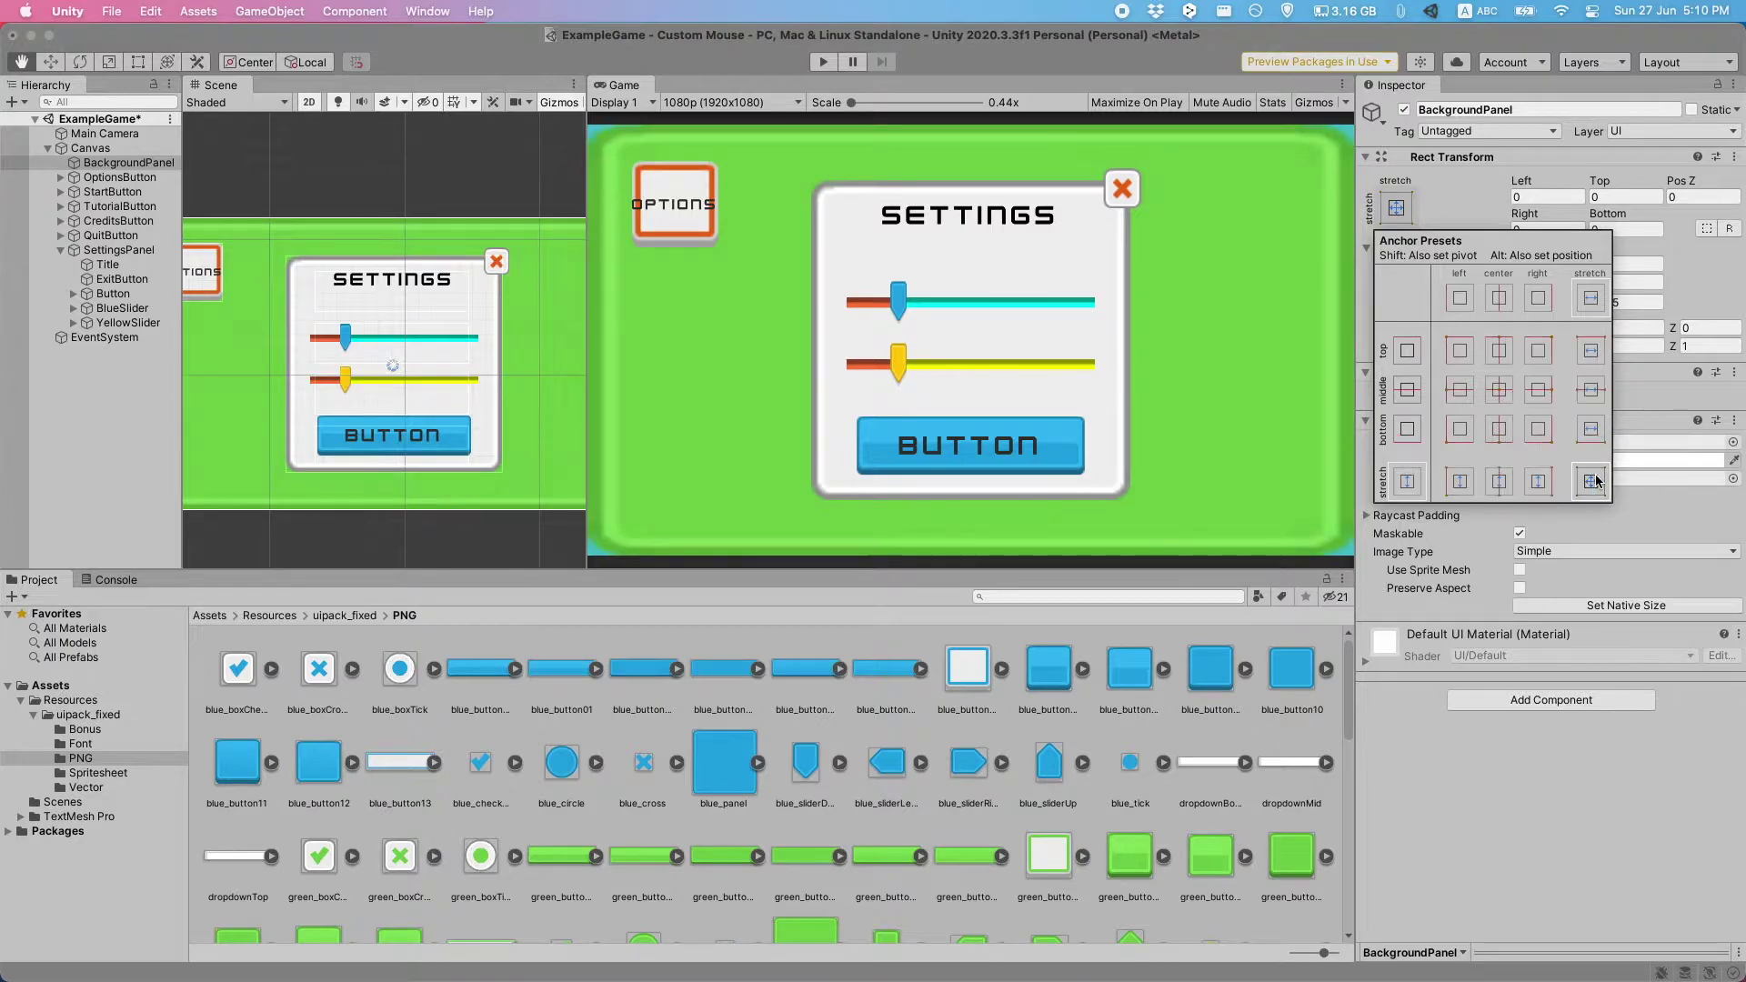
click(1656, 674)
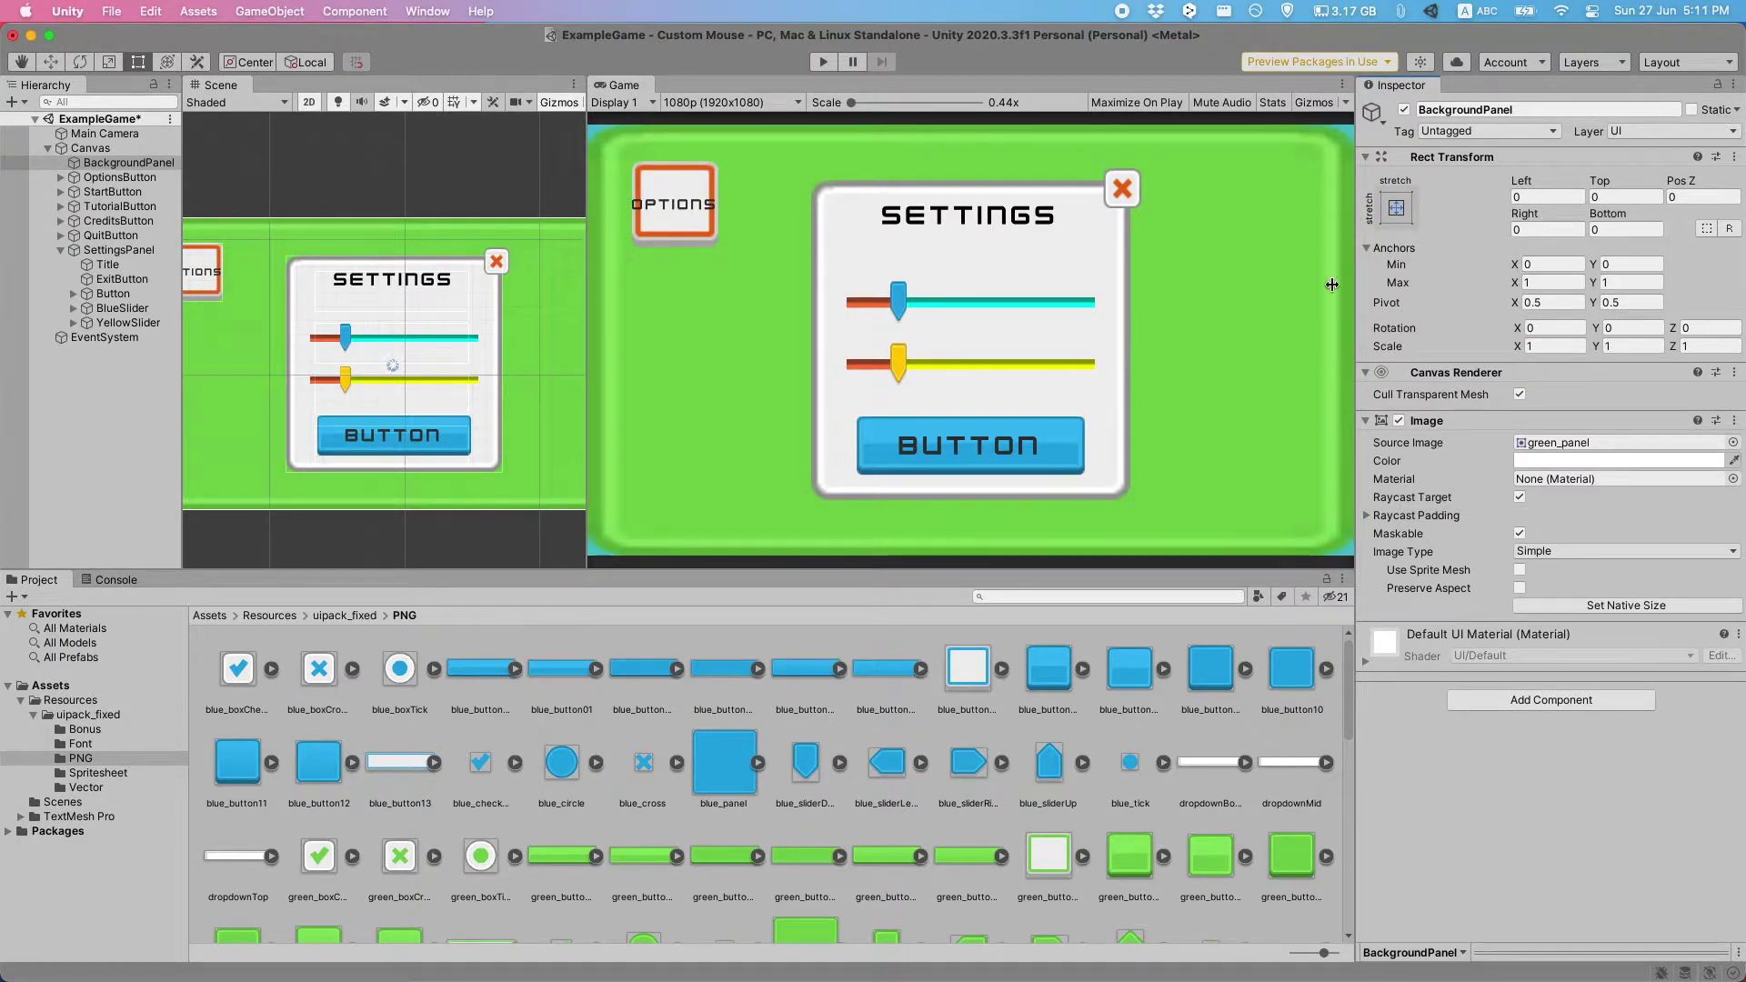
- Inset BackgroundPanel by about 10 at the left, 41 at the top, 28 at the right and 31 at the bottom, and save the scene
key(f)
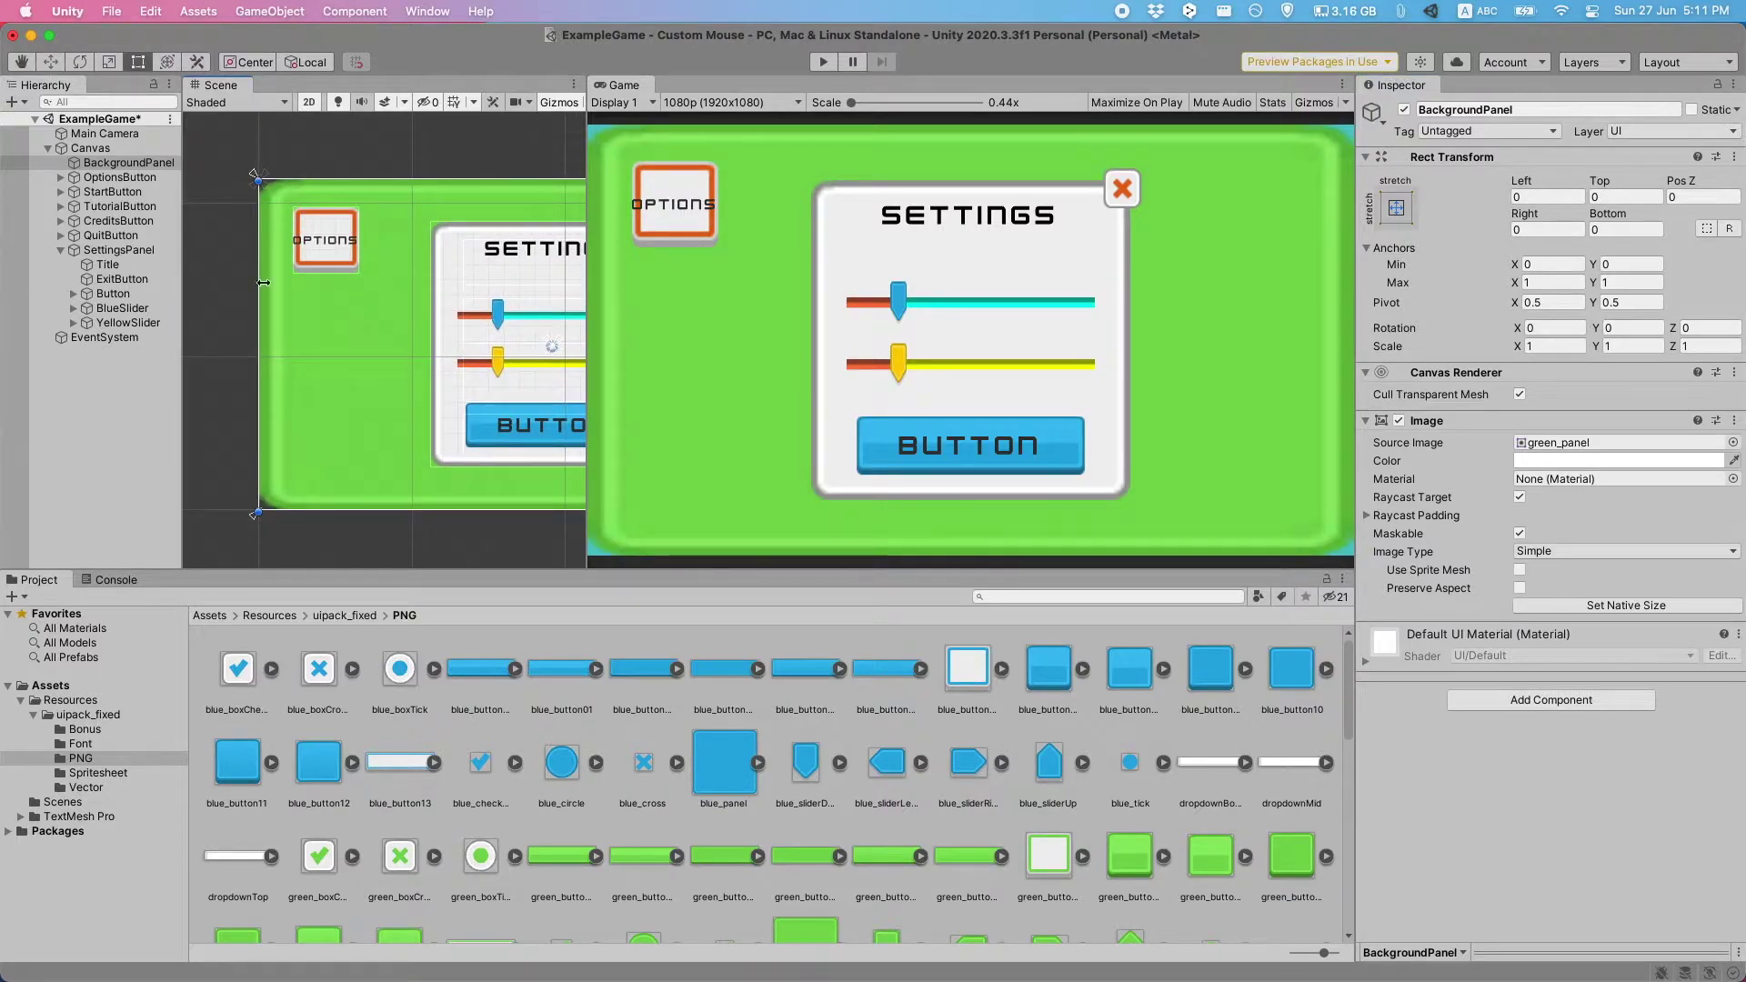
middle_drag(432, 380, 378, 366)
scroll(372, 357, down, 2)
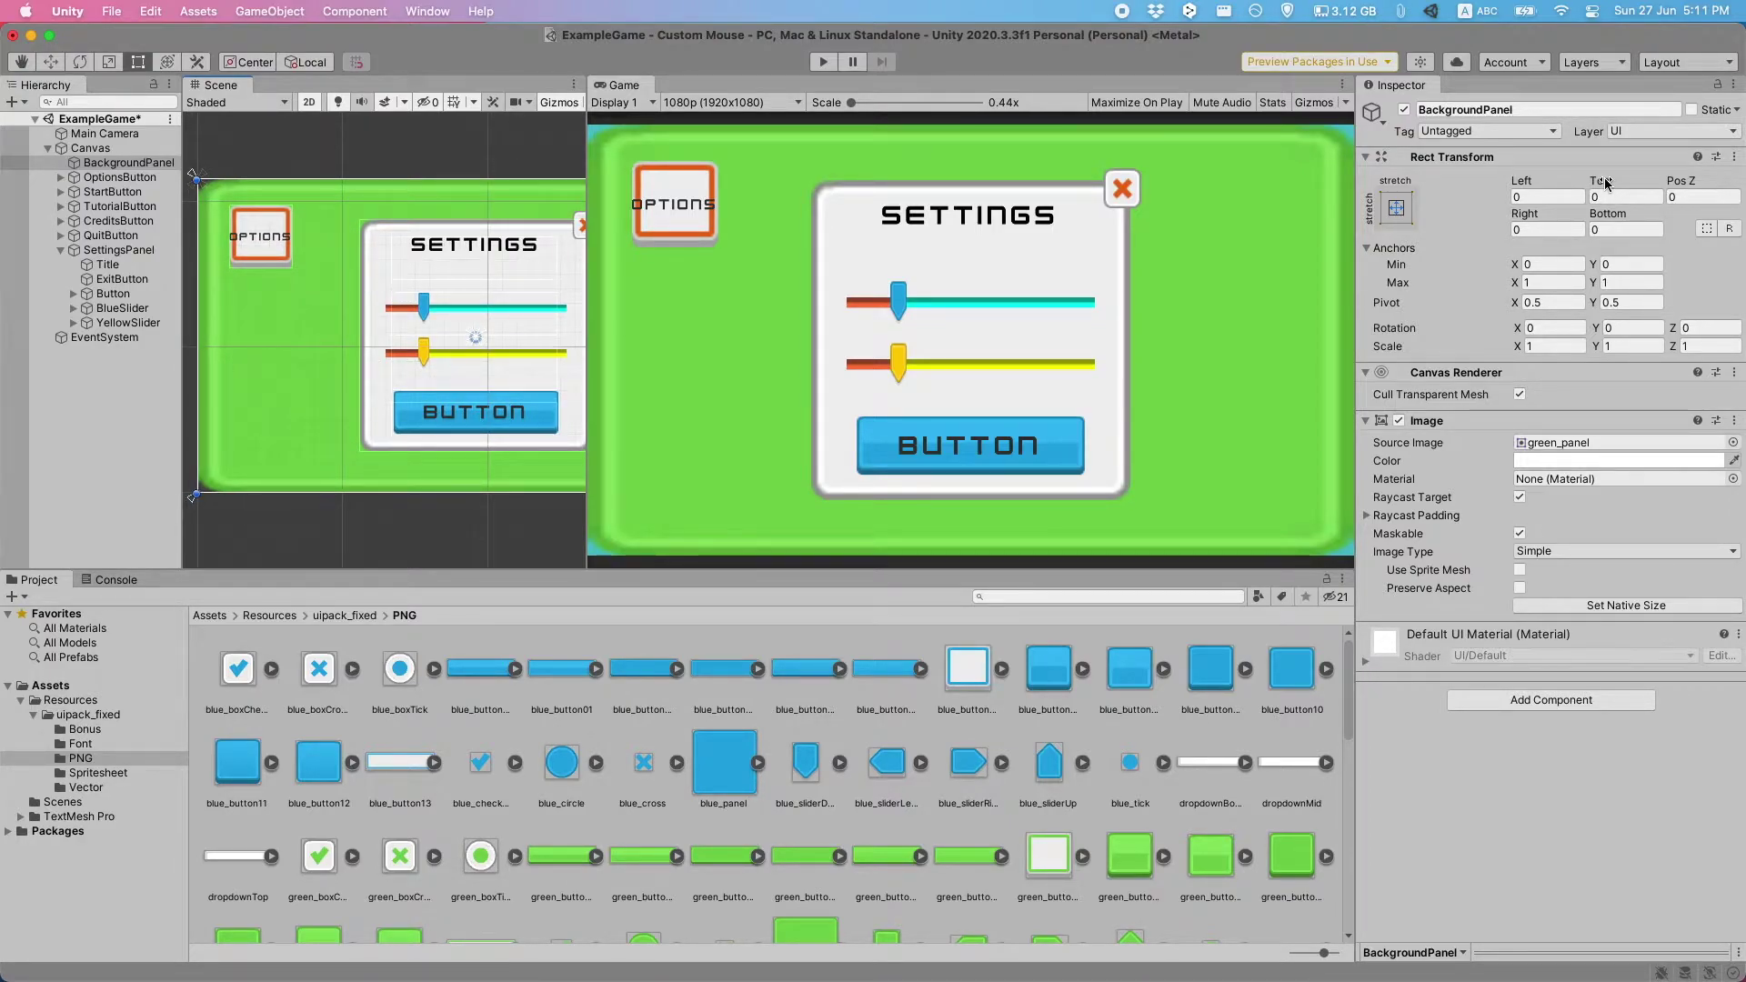
drag(1606, 182, 1736, 141)
drag(1607, 212, 1737, 136)
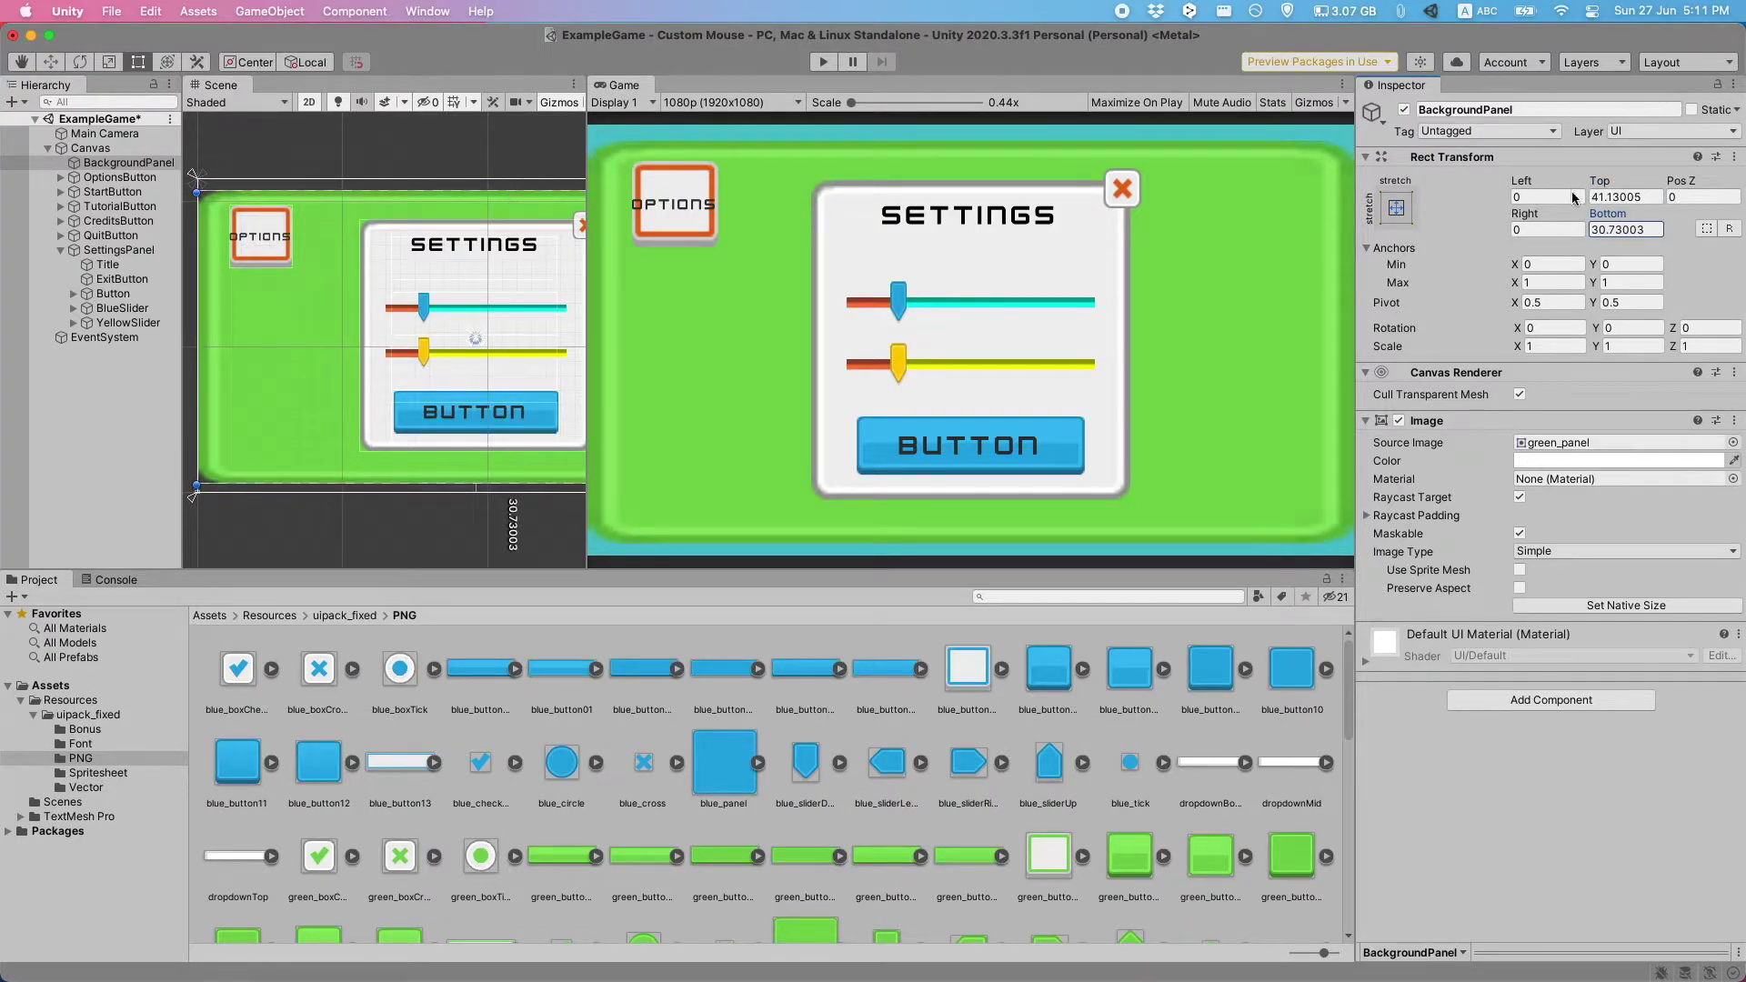
drag(1521, 180, 1732, 162)
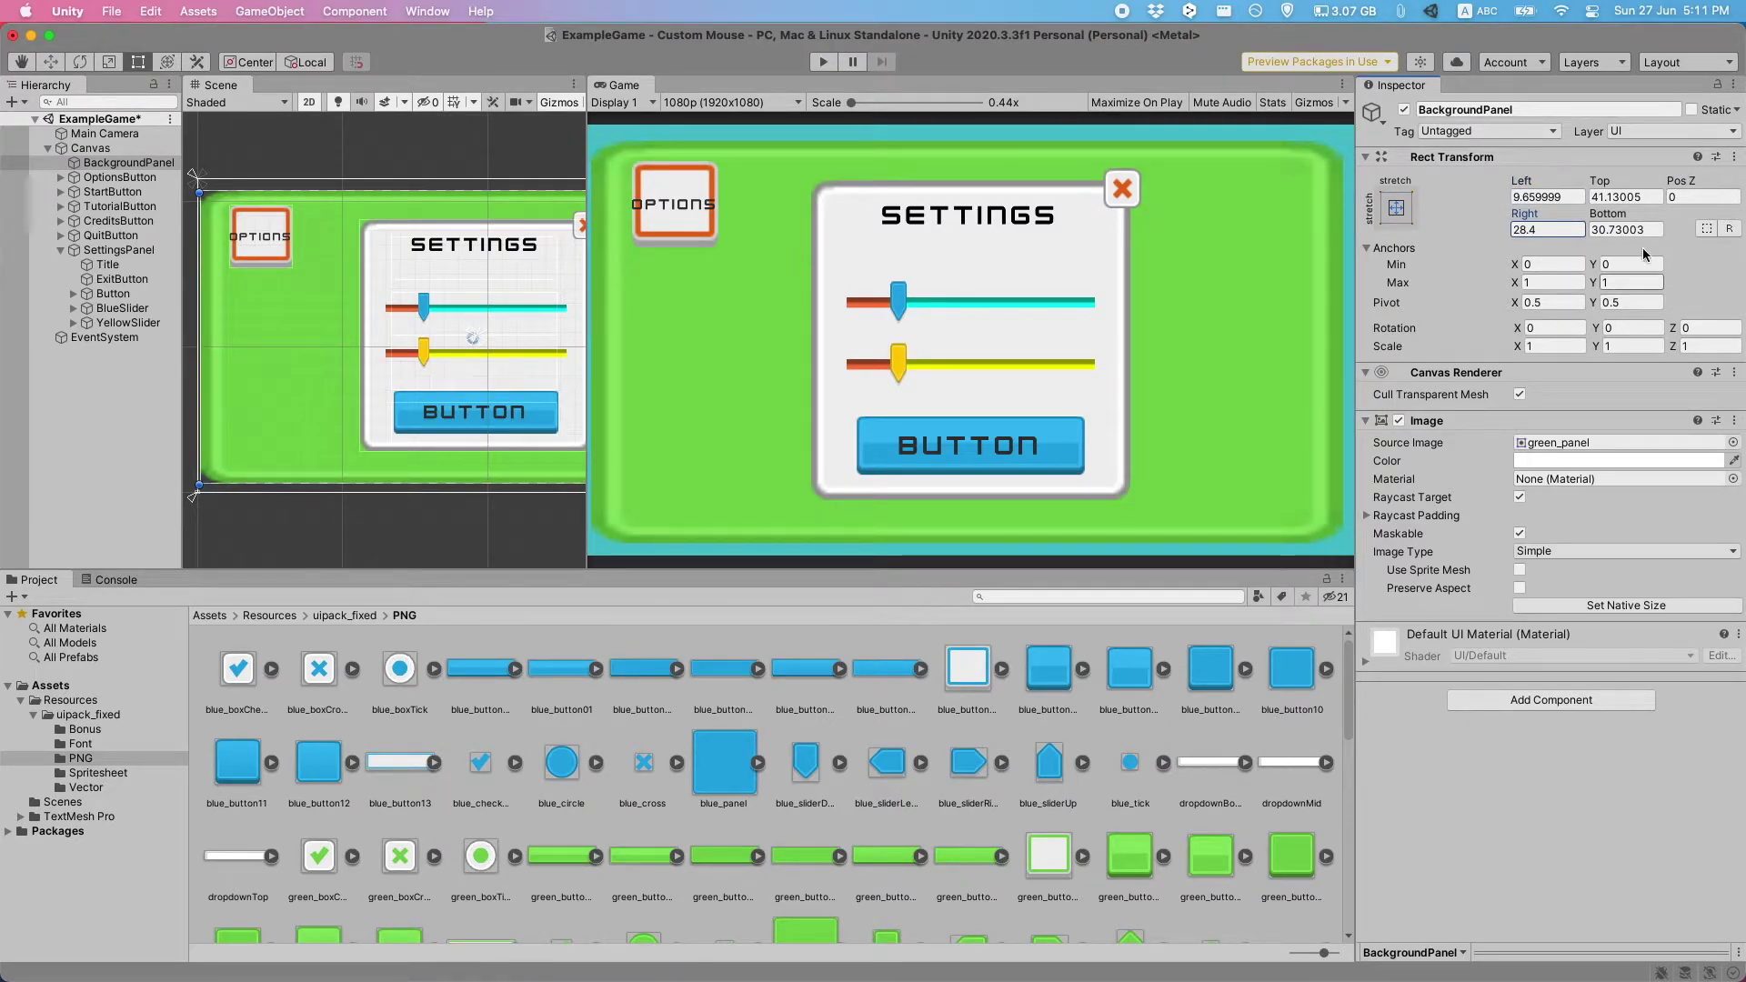
key(super+s)
- Shrink the Text (TMP) rectangle of OptionsButton from two opposite corners so the label fits inside the button's border
double_click(106, 177)
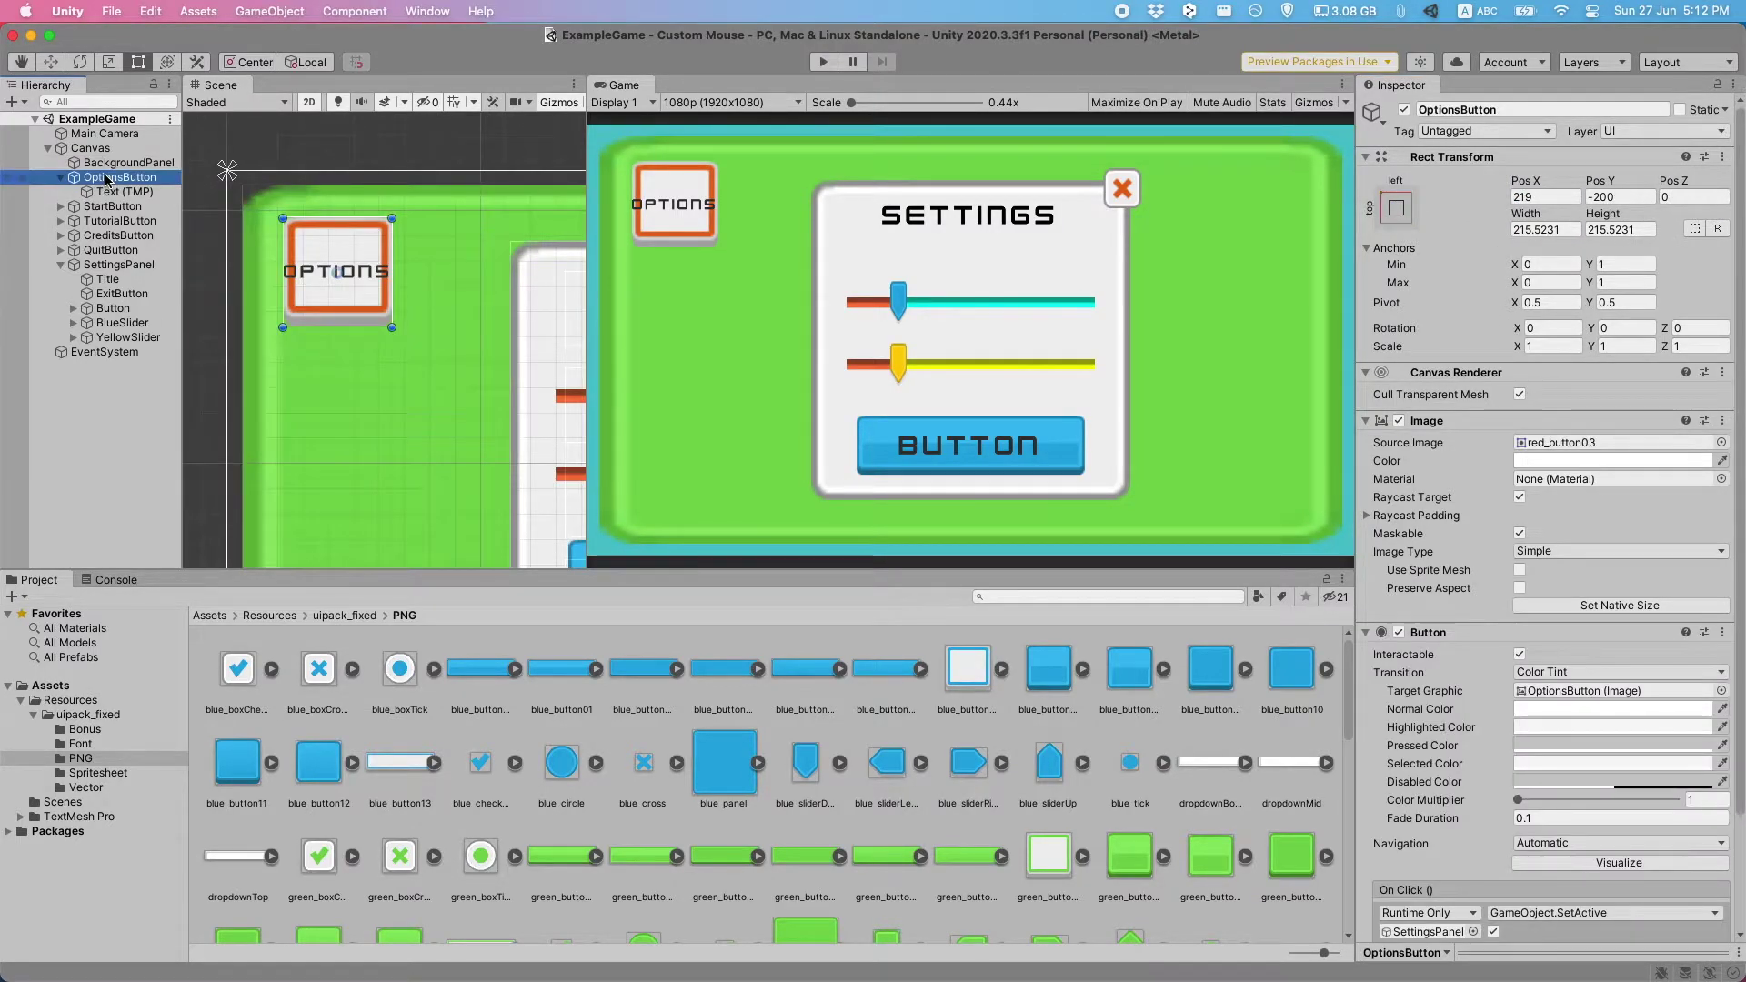
key(Down)
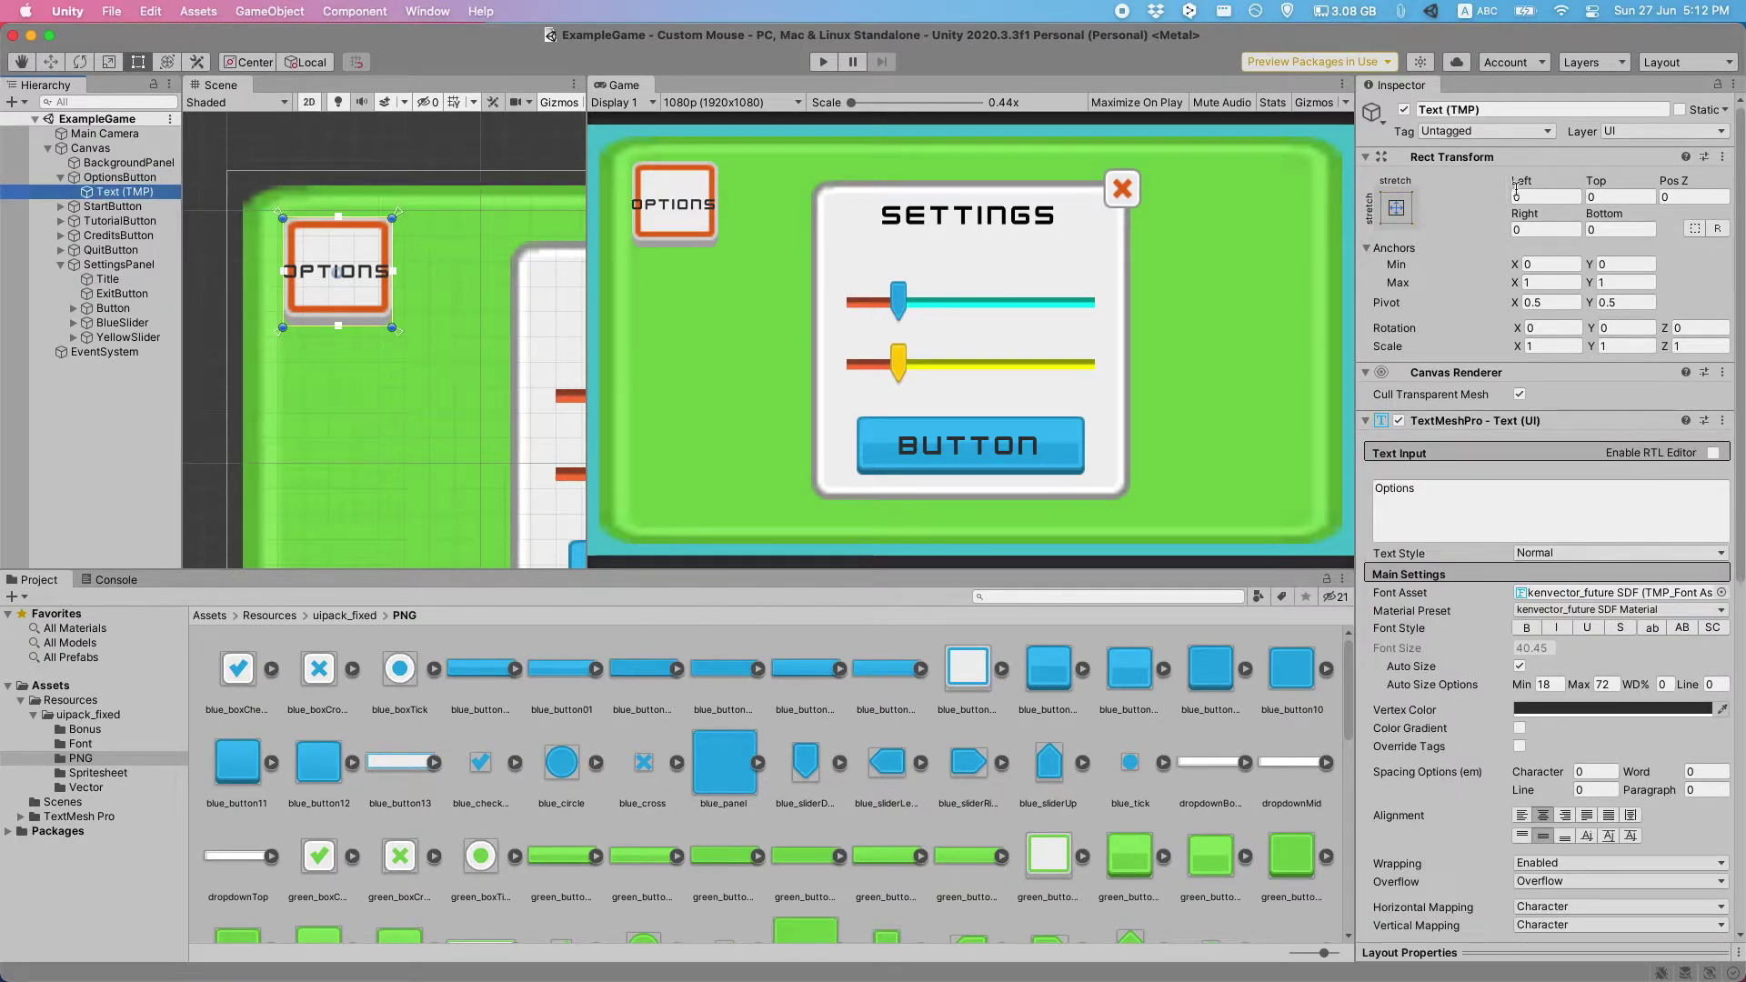
click(1547, 194)
click(1615, 196)
click(1550, 228)
click(1611, 229)
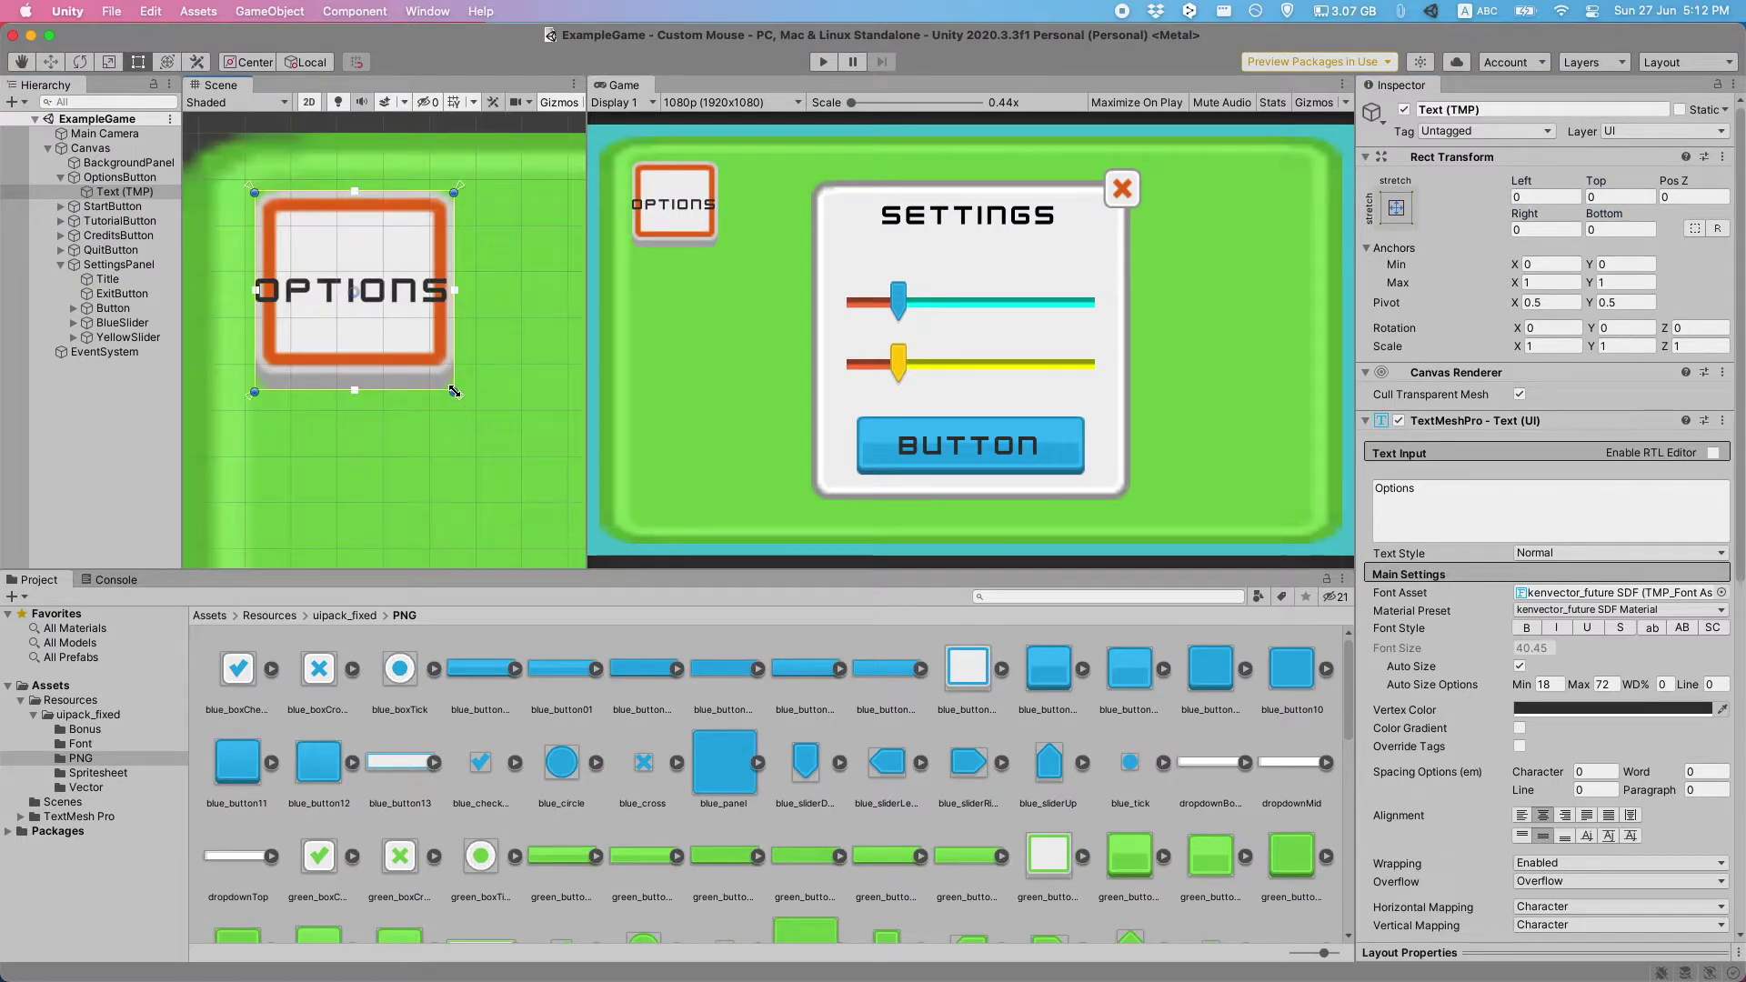
drag(455, 390, 430, 354)
drag(254, 191, 280, 216)
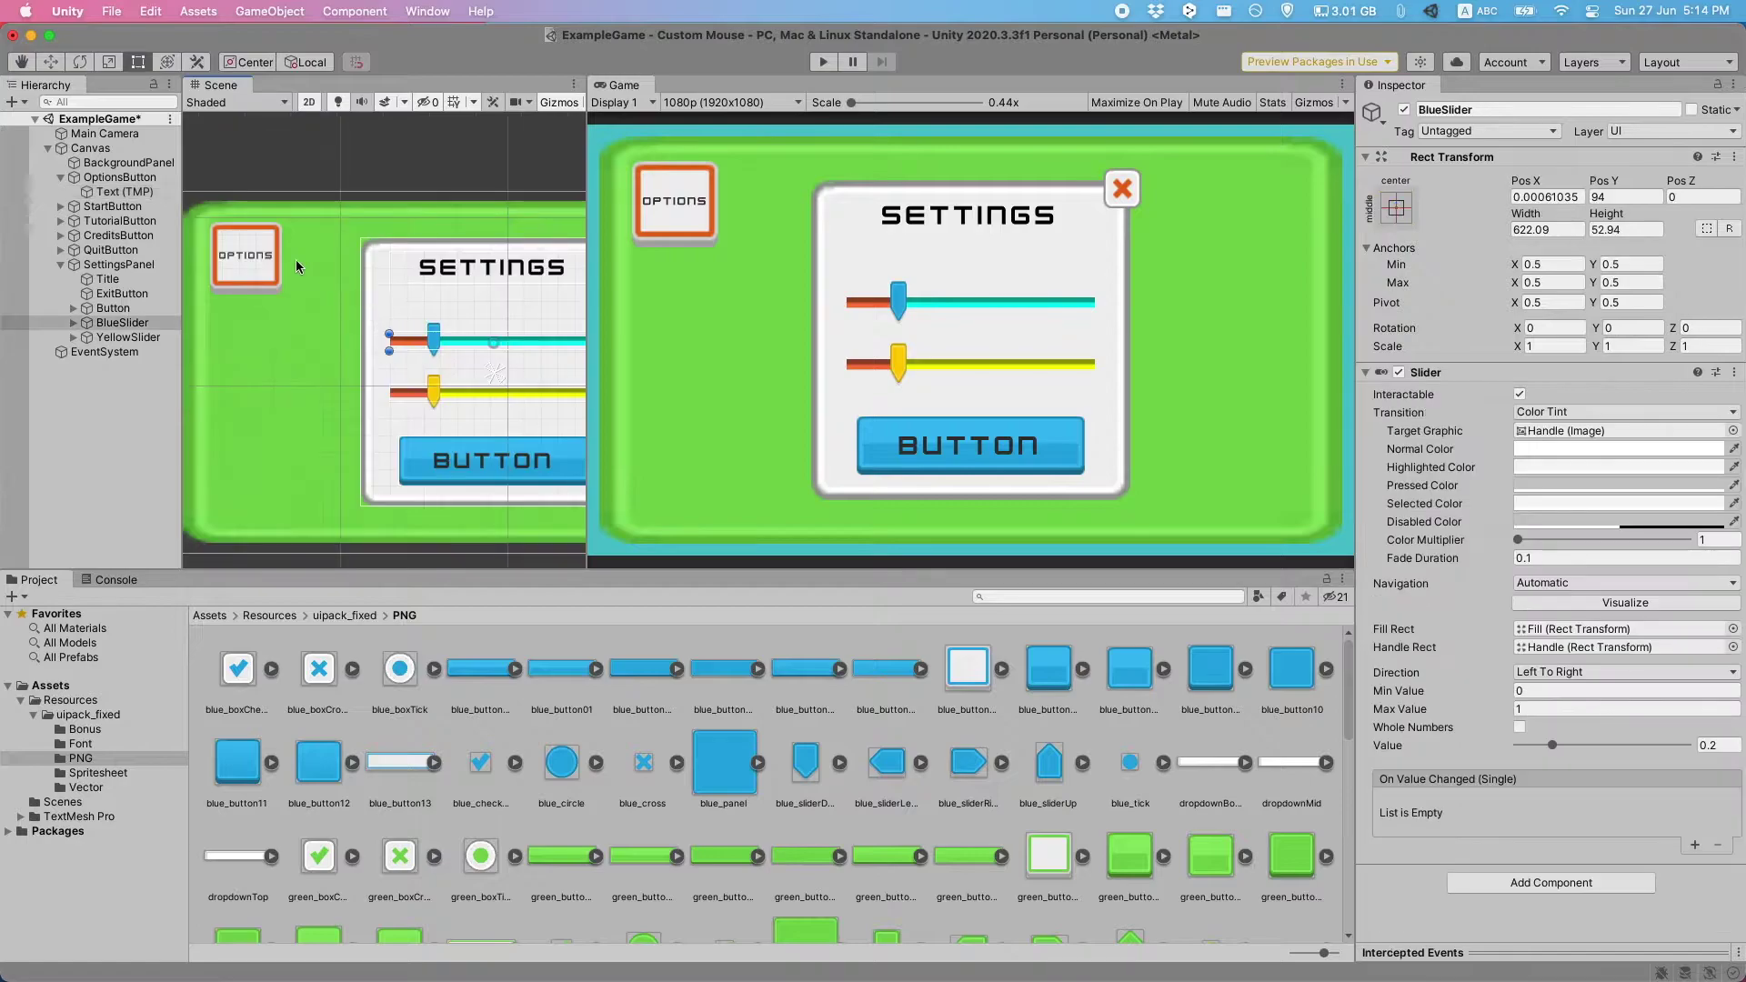
- Try resizing BlueSlider horizontally by its end handle inside SettingsPanel, undoing the changes to its width
middle_drag(378, 373, 237, 361)
scroll(341, 341, up, 3)
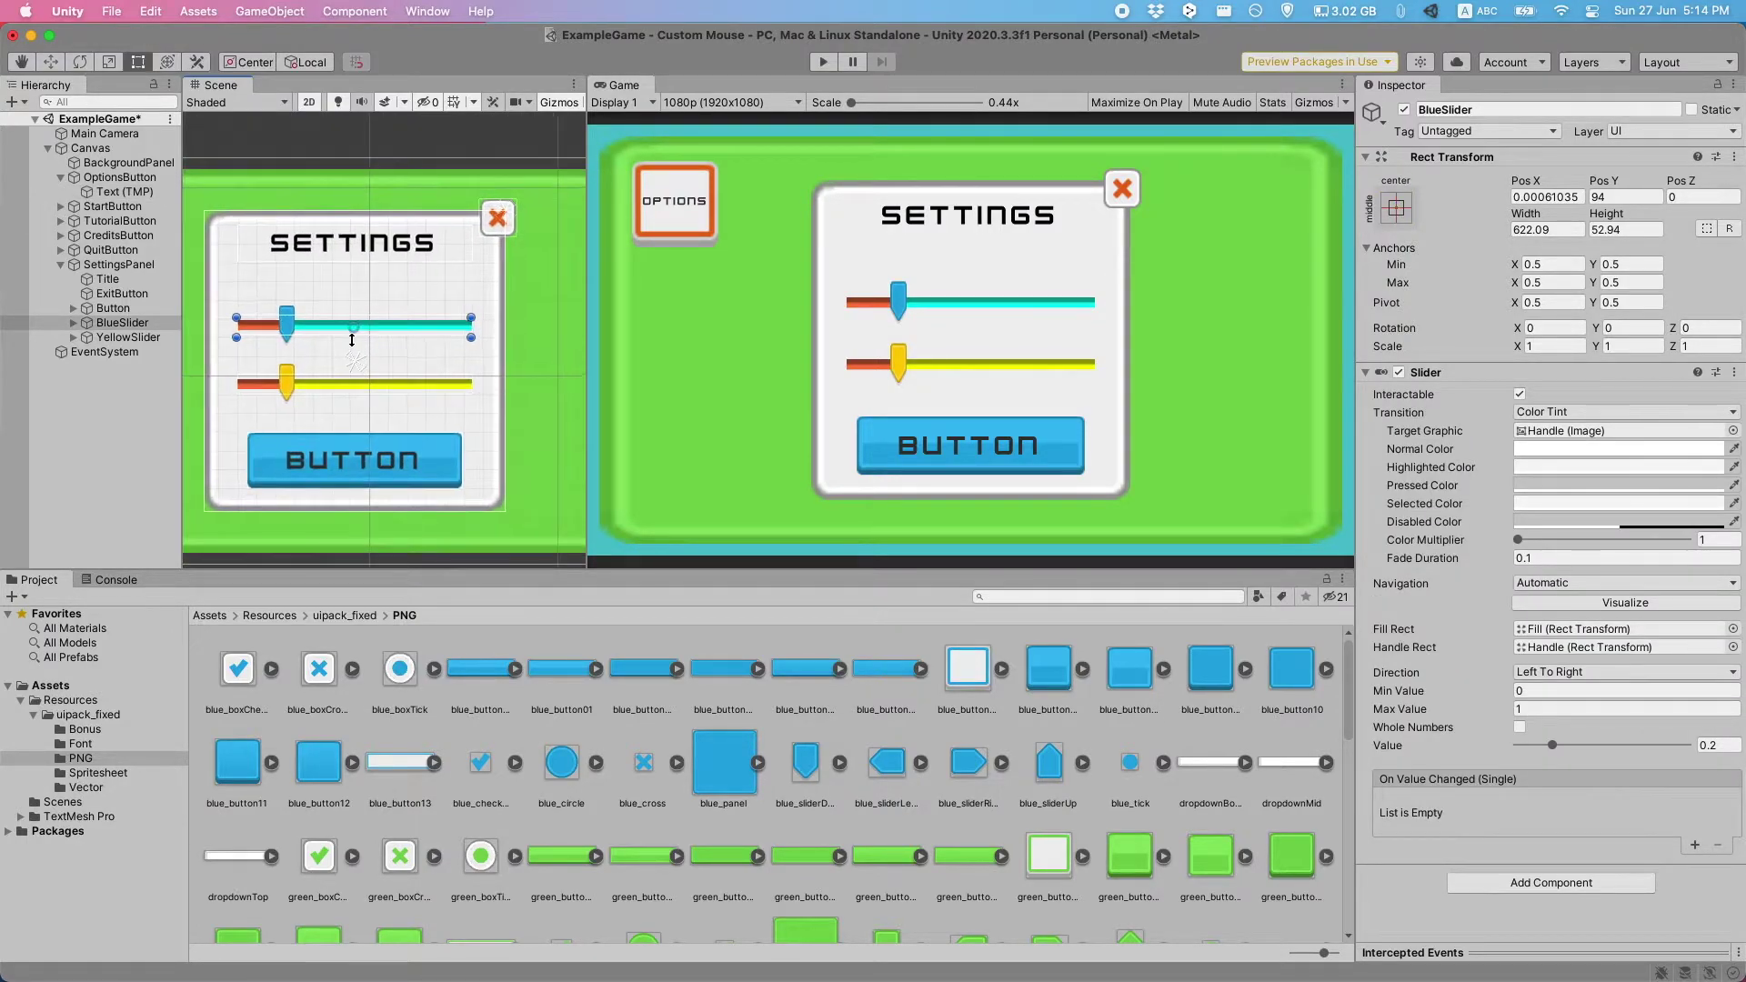
drag(472, 324, 481, 262)
key(super+z)
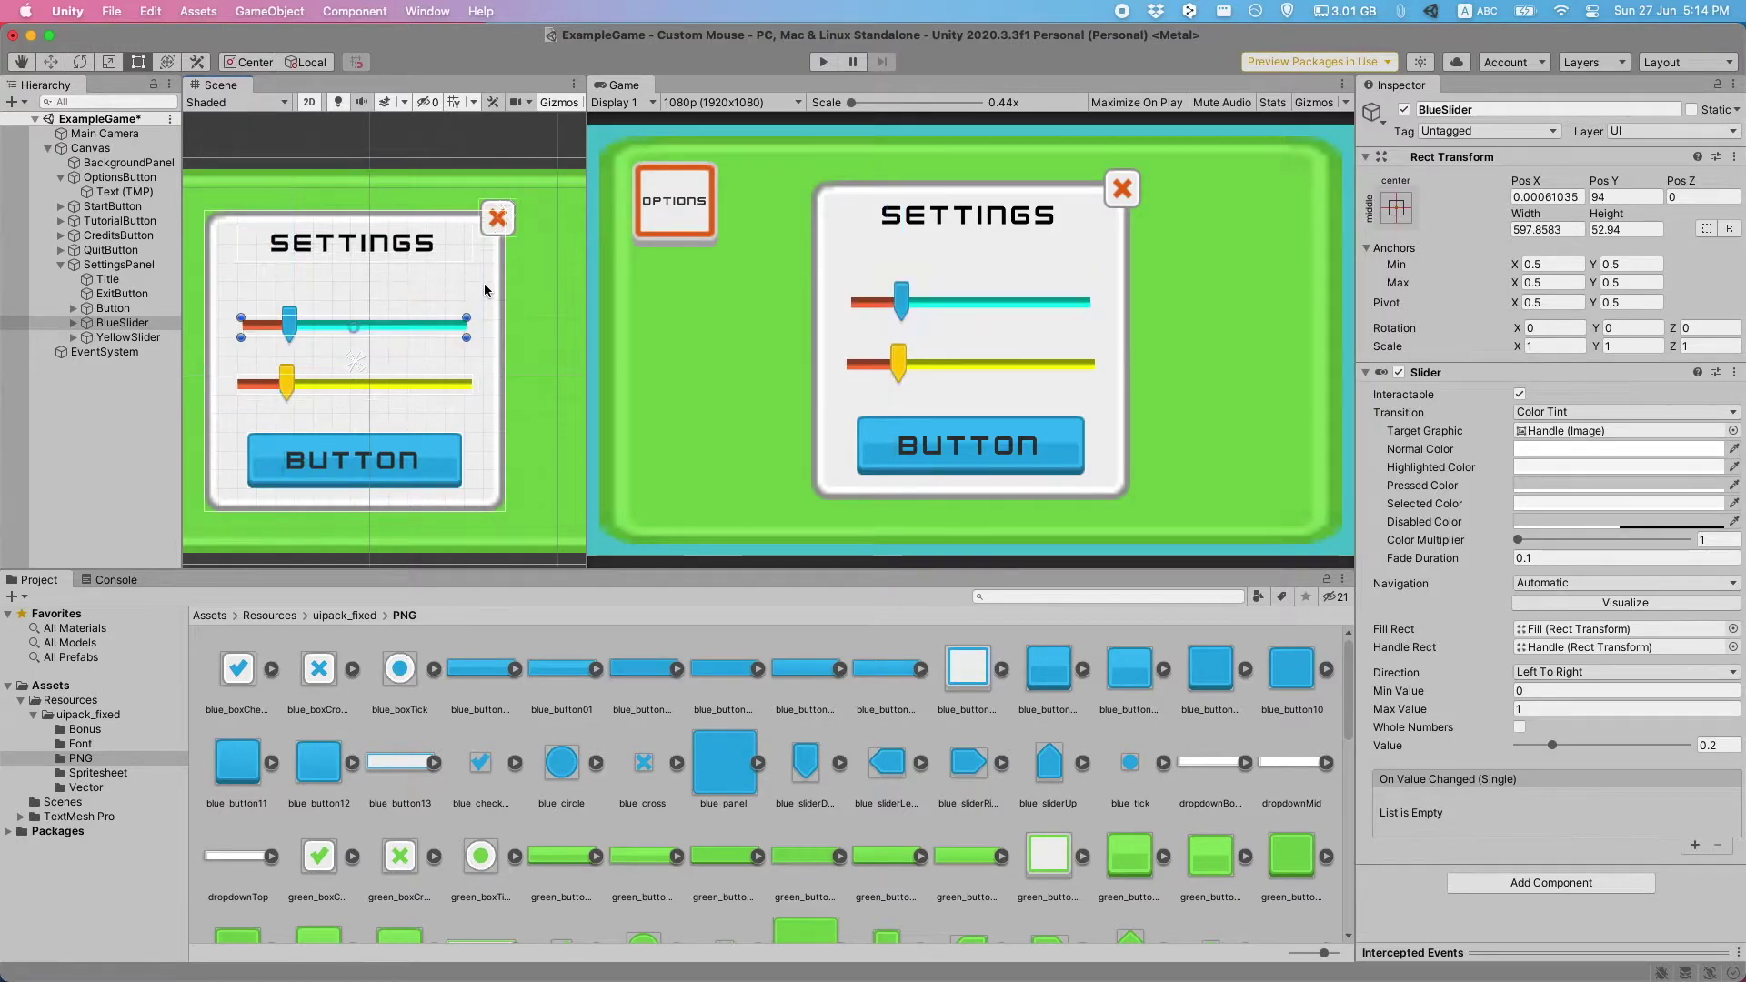
click(472, 325)
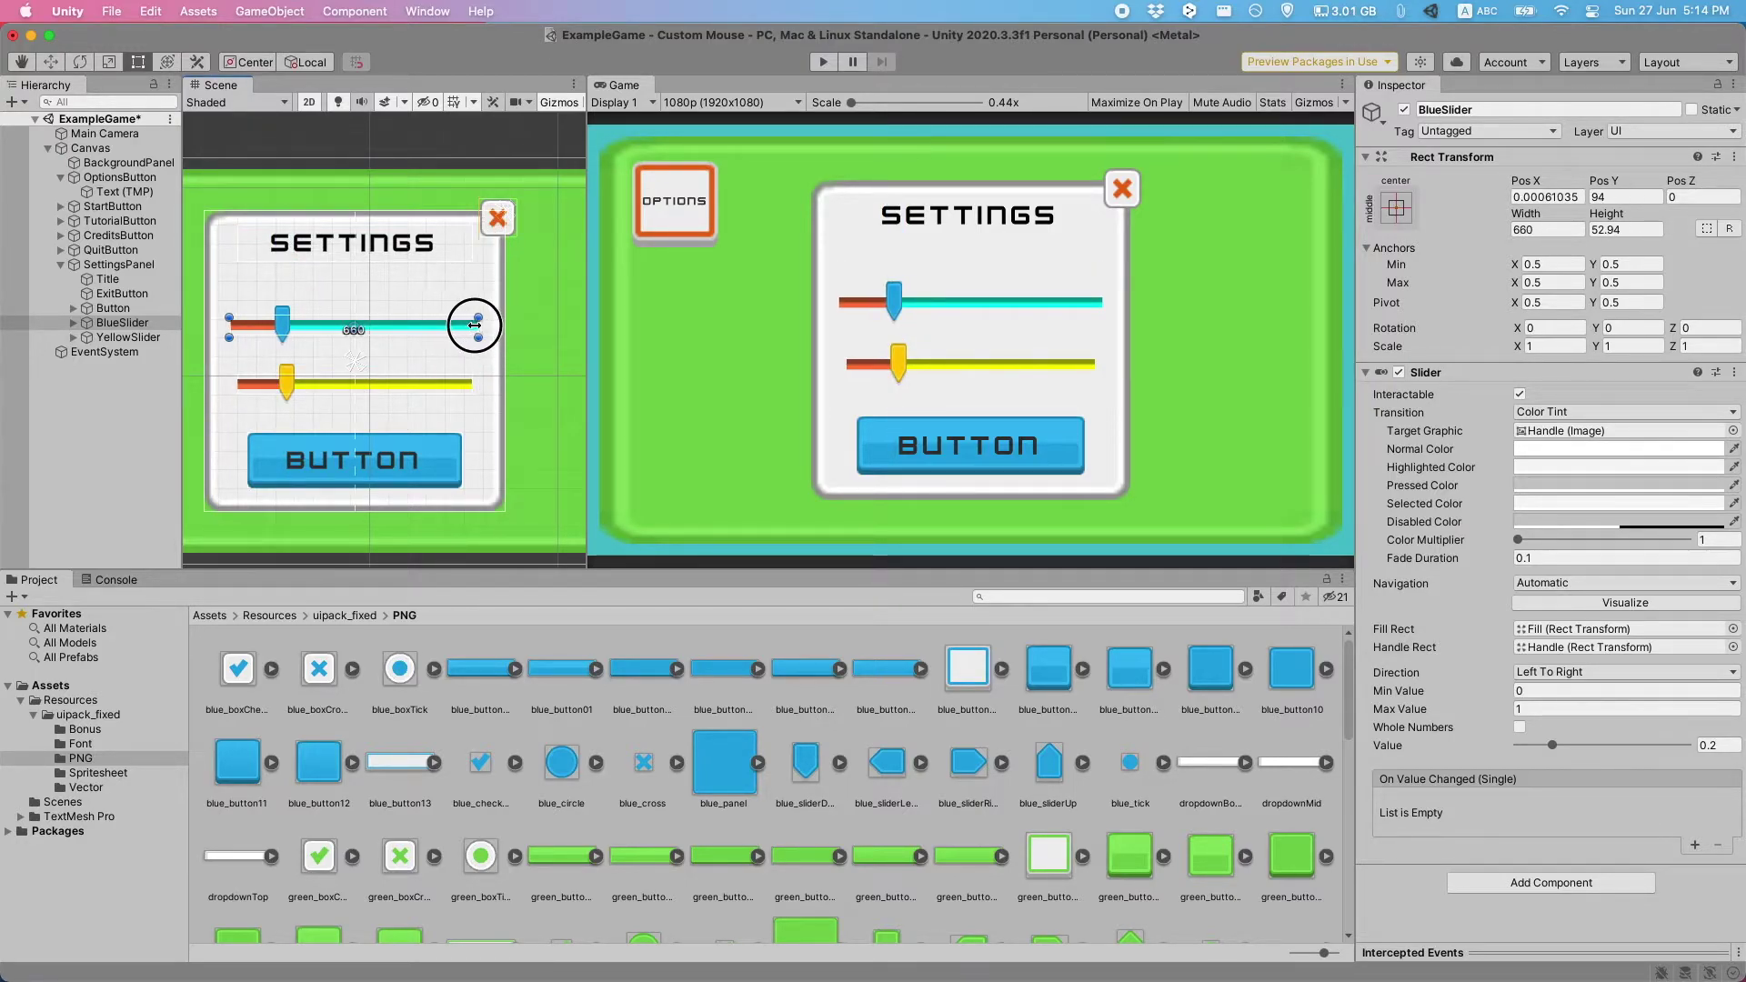
- Set BlueSlider's anchors to the middle-stretch preset and test the slider by resizing SettingsPanel
click(1396, 207)
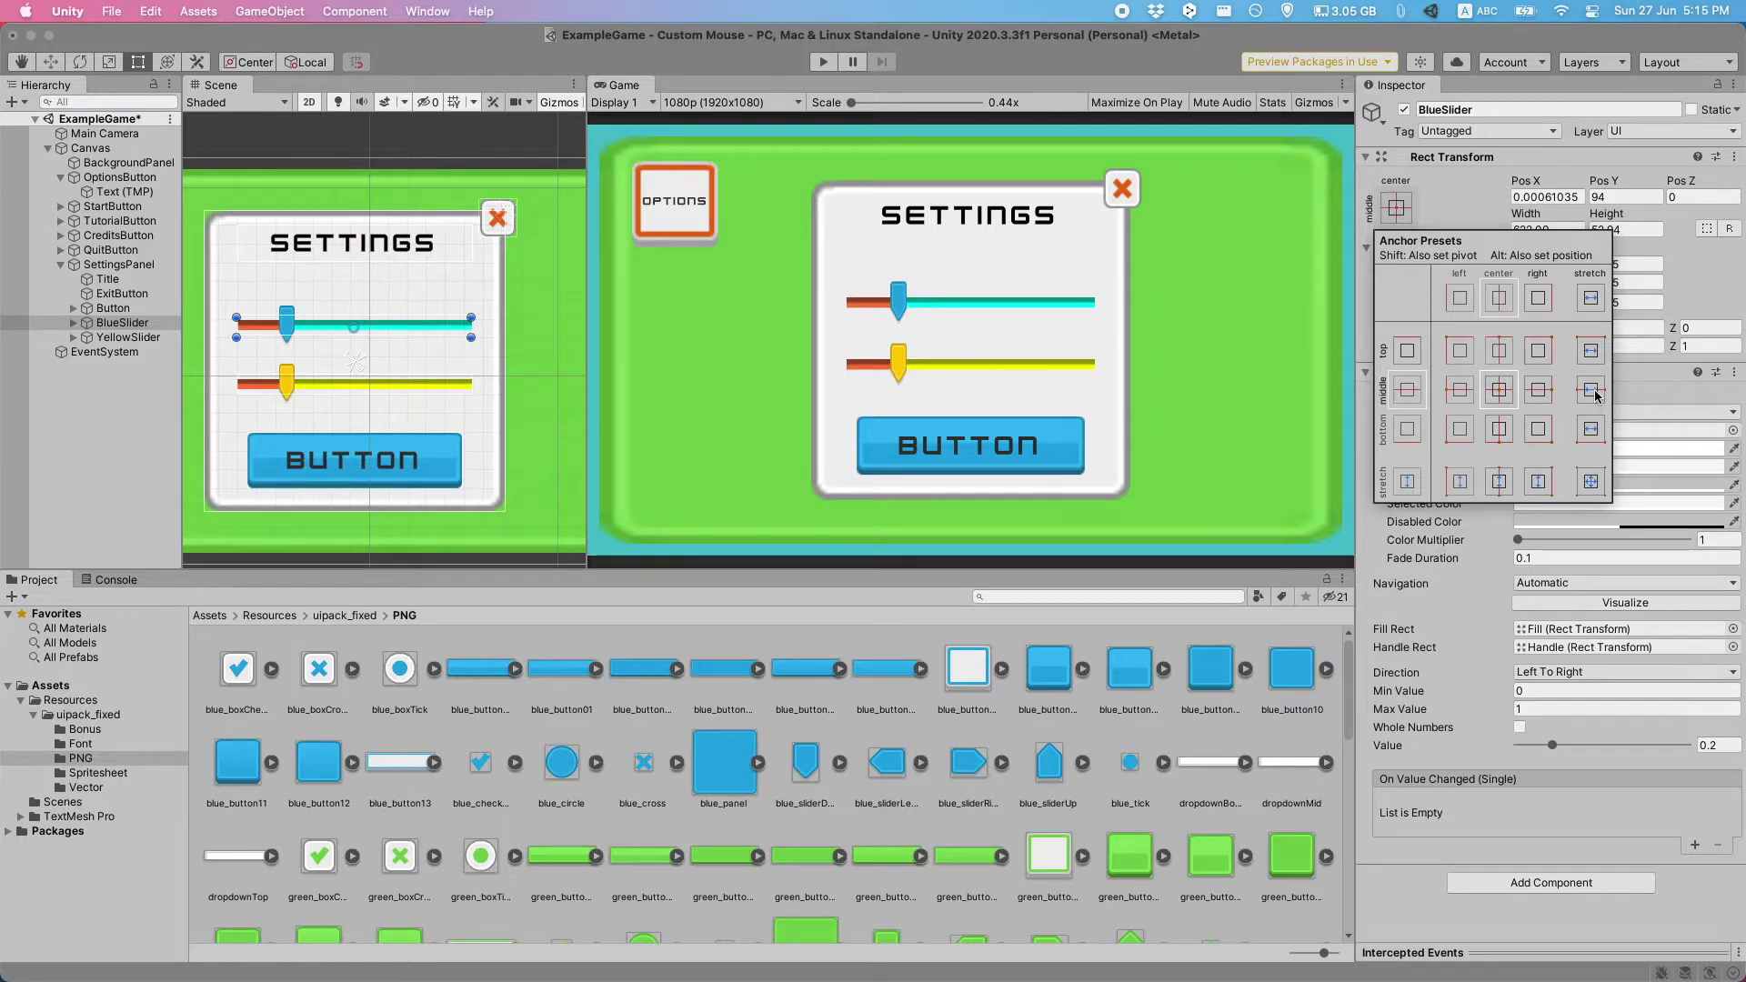
click(1591, 391)
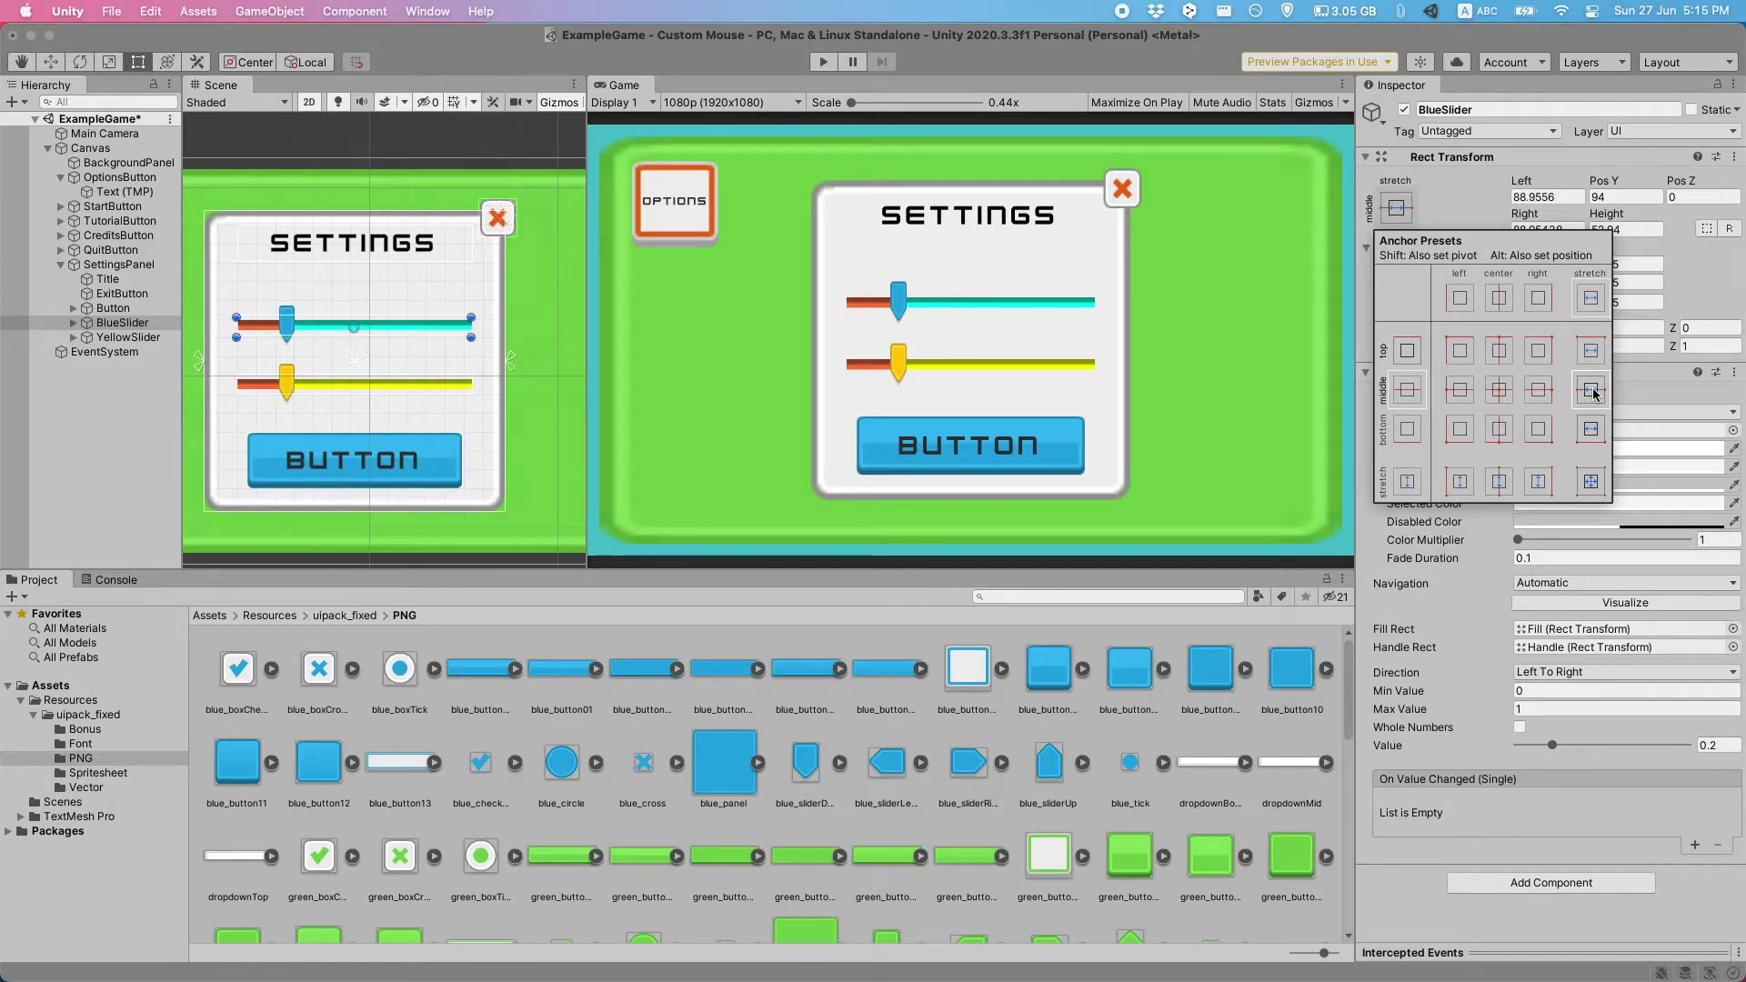
click(452, 368)
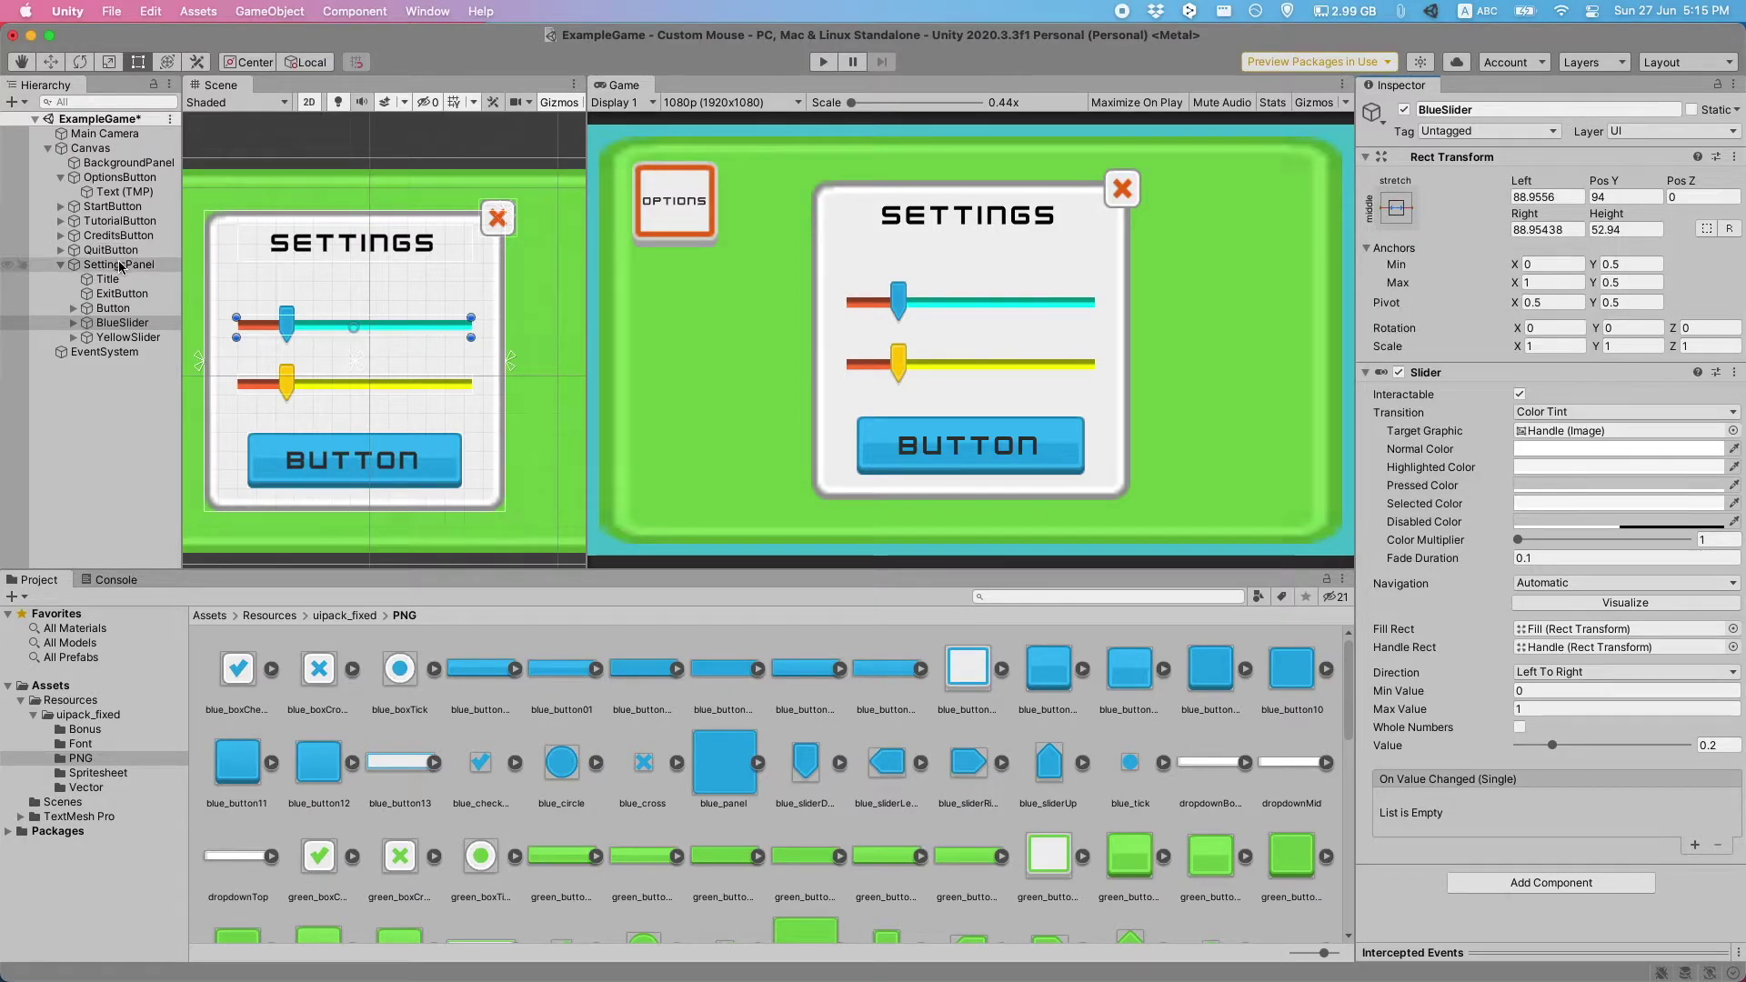
mouse_move(502, 374)
mouse_down()
mouse_move(569, 374)
mouse_move(464, 373)
mouse_move(565, 373)
mouse_move(483, 378)
mouse_move(521, 381)
mouse_up()
- Set YellowSlider's anchors to the middle-stretch preset and widen SettingsPanel to about 869 to test both sliders
click(128, 337)
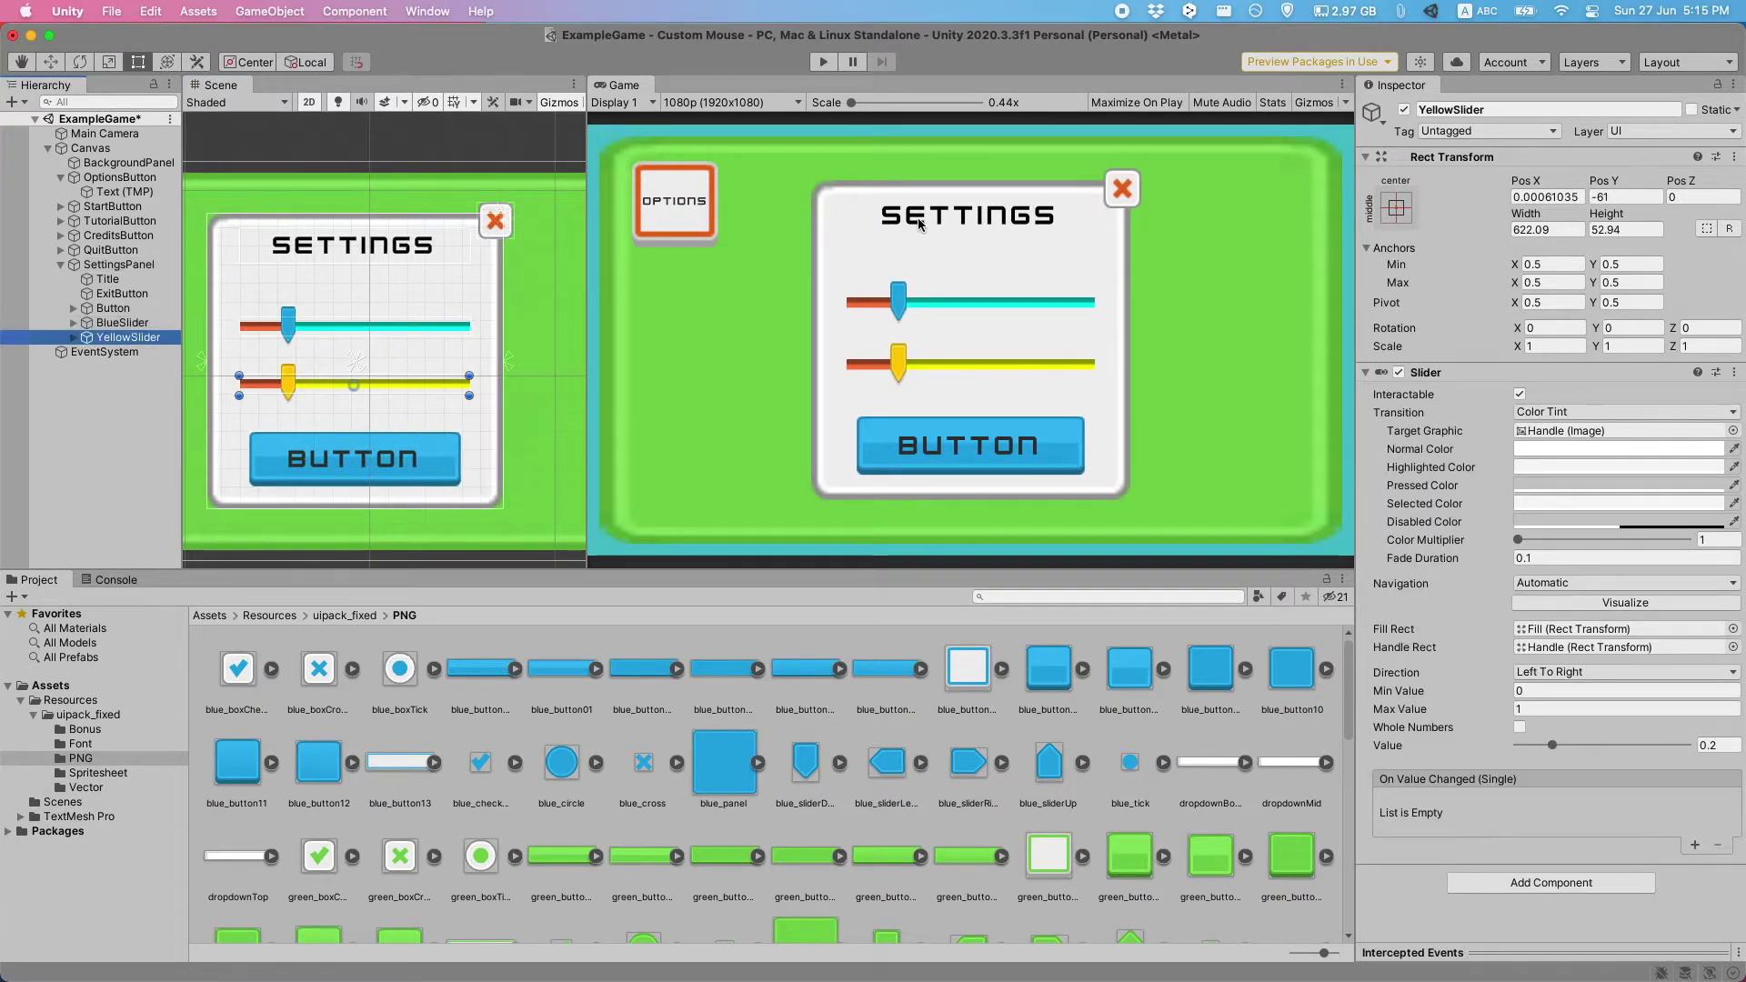
click(1406, 210)
click(1589, 390)
click(1437, 206)
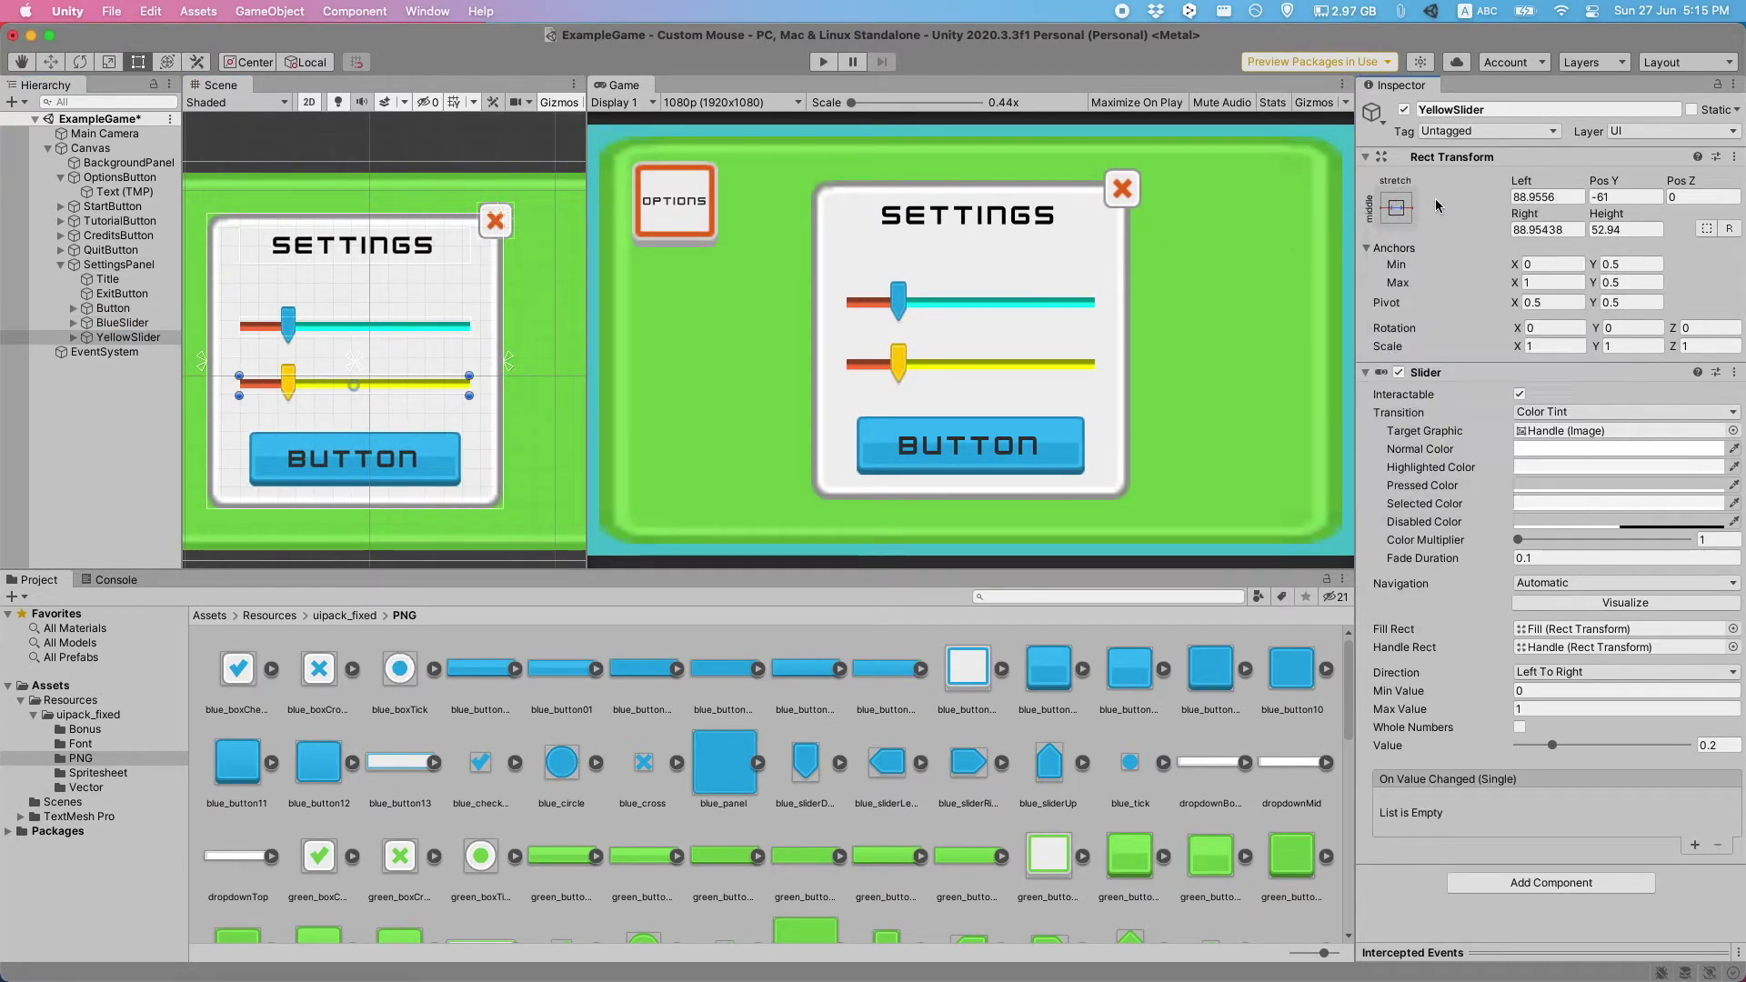
click(137, 265)
mouse_move(497, 325)
mouse_down()
mouse_move(543, 325)
mouse_move(511, 325)
mouse_move(527, 326)
mouse_up()
mouse_move(456, 217)
mouse_down()
mouse_move(459, 245)
mouse_move(468, 183)
mouse_move(465, 279)
mouse_move(467, 195)
mouse_move(467, 215)
mouse_up()
- Anchor the Title text to the top-center of SettingsPanel
click(135, 282)
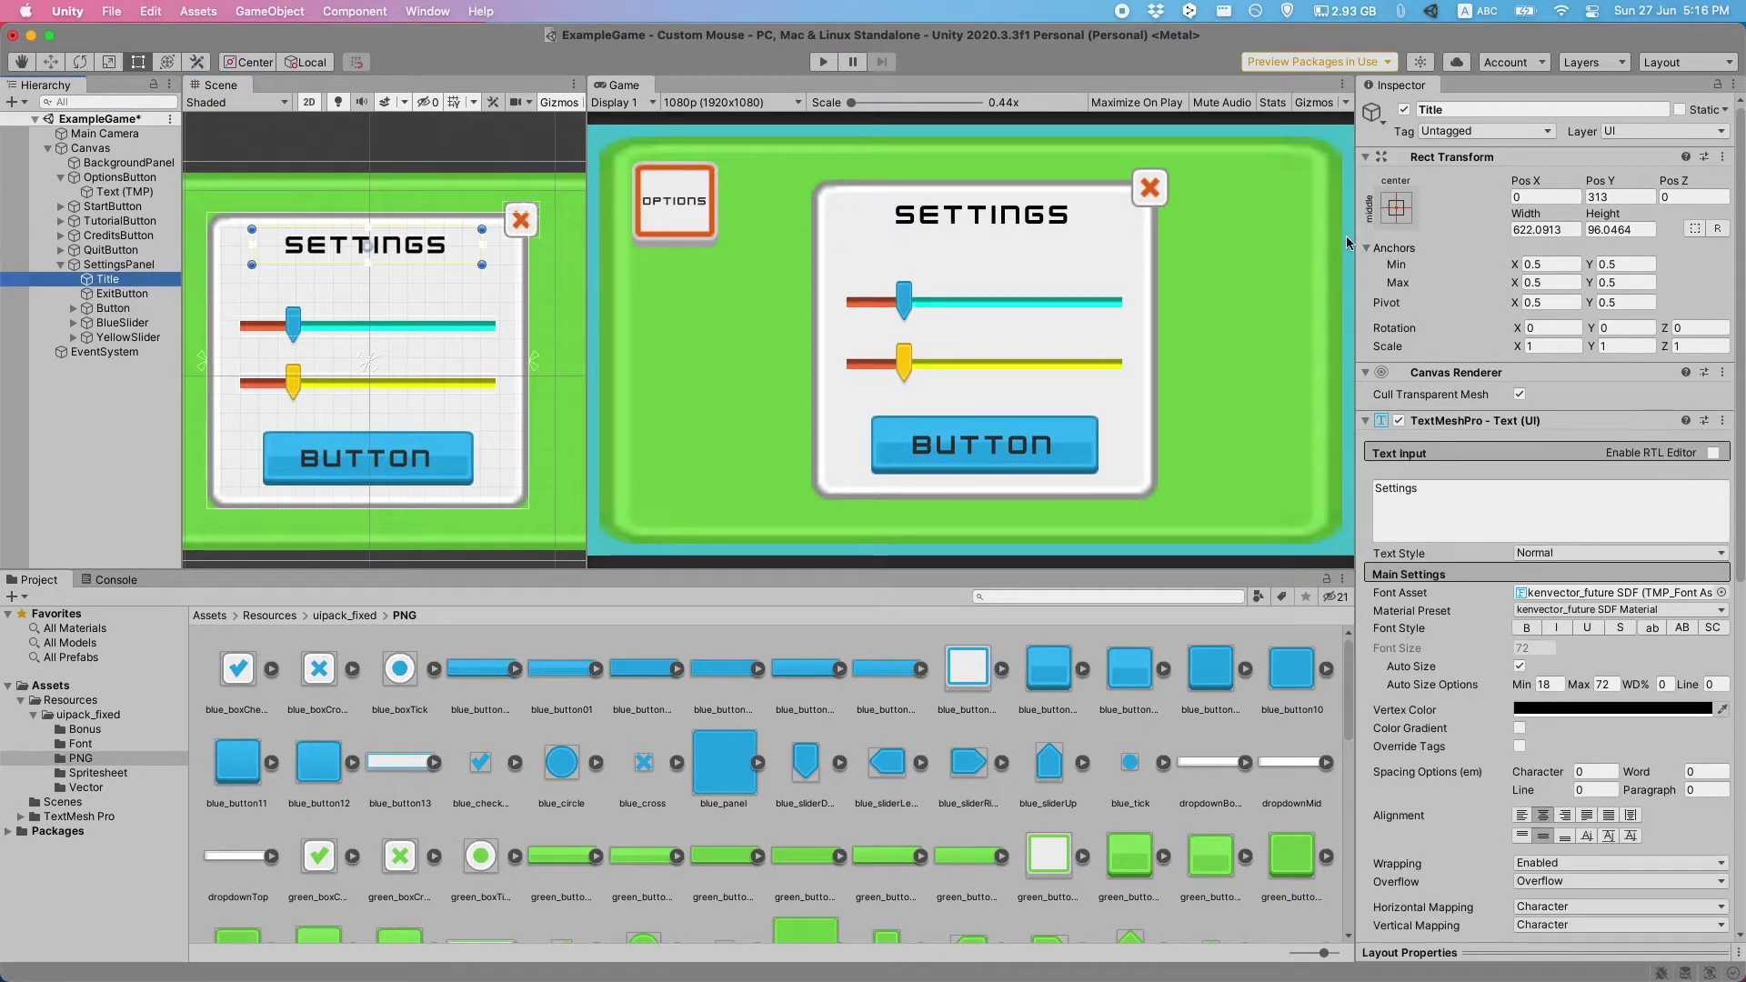
click(1397, 207)
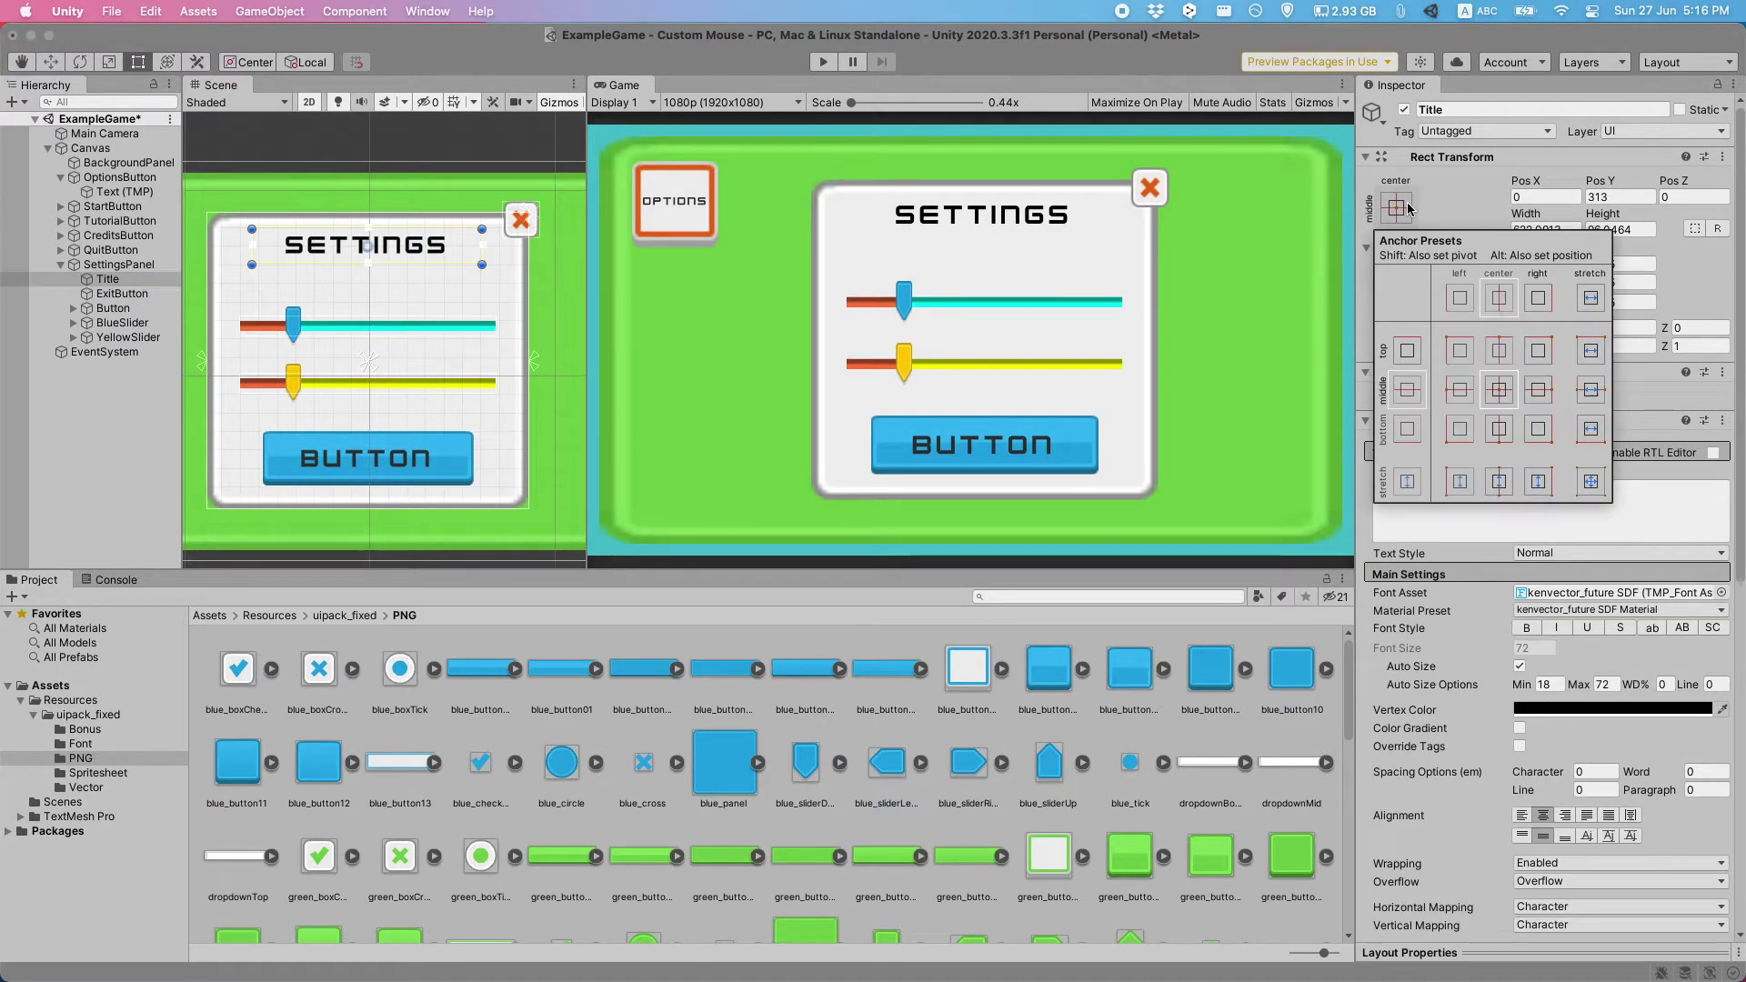
click(1500, 350)
click(133, 295)
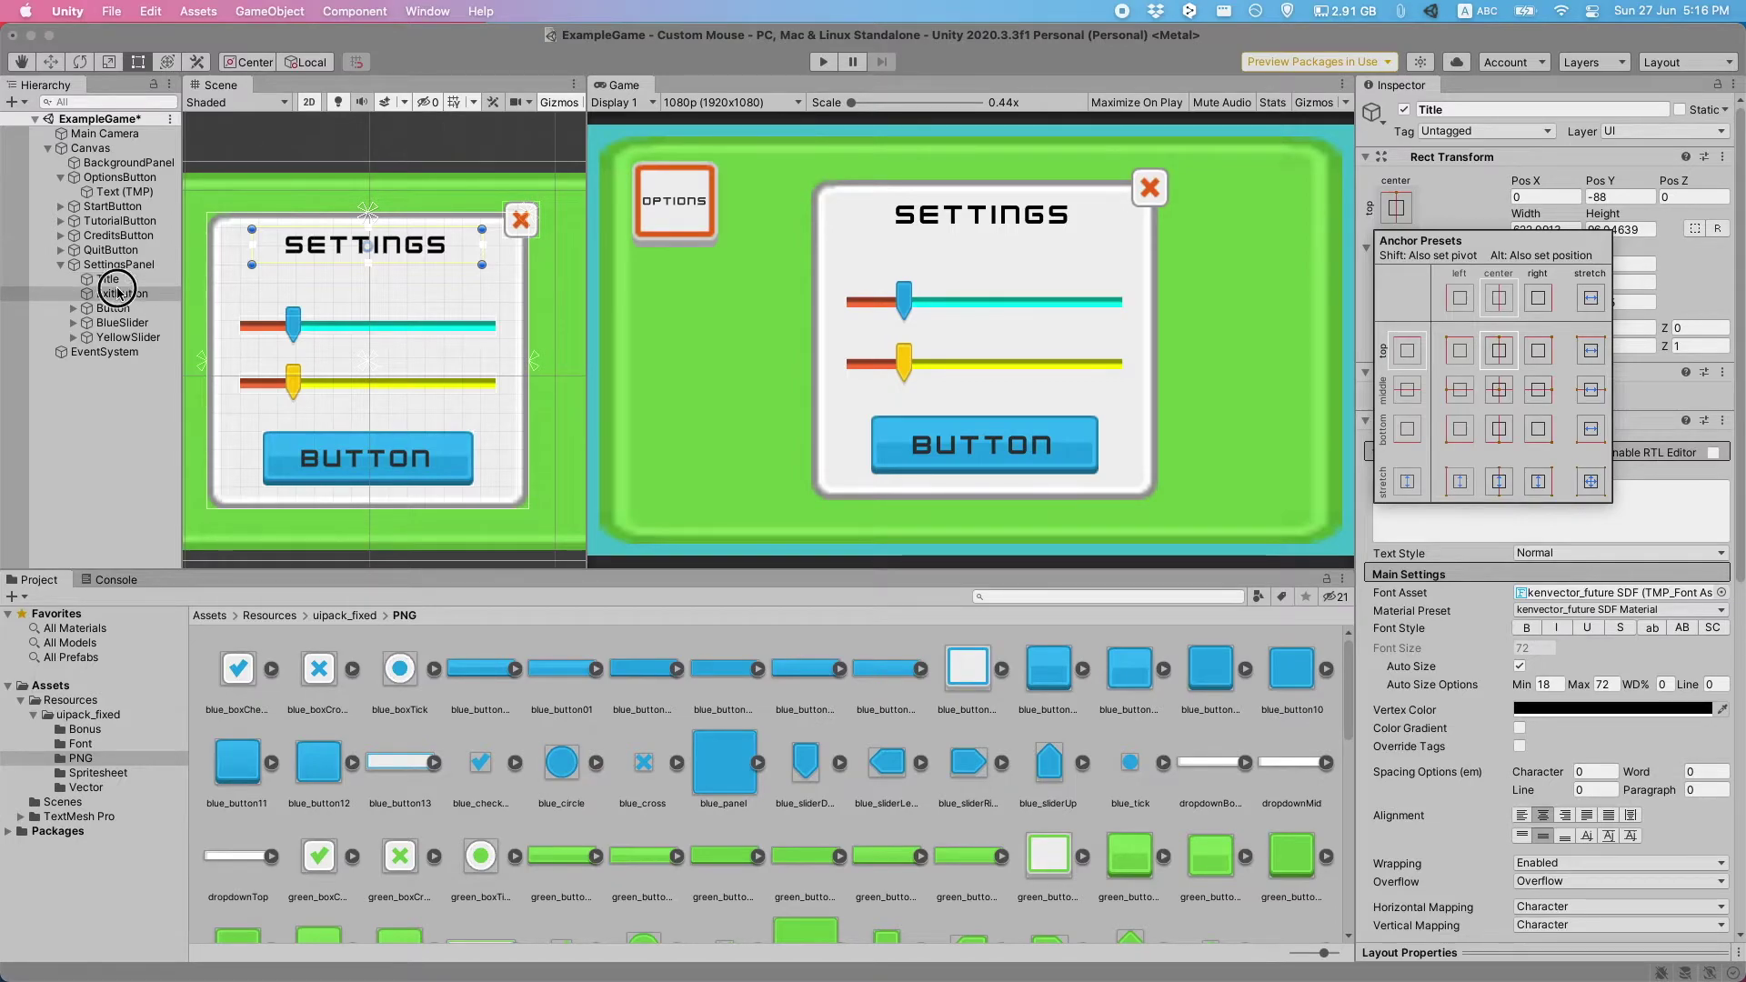
- Anchor Button to the bottom-center of SettingsPanel and narrow the panel to check the placement of its contents
click(95, 309)
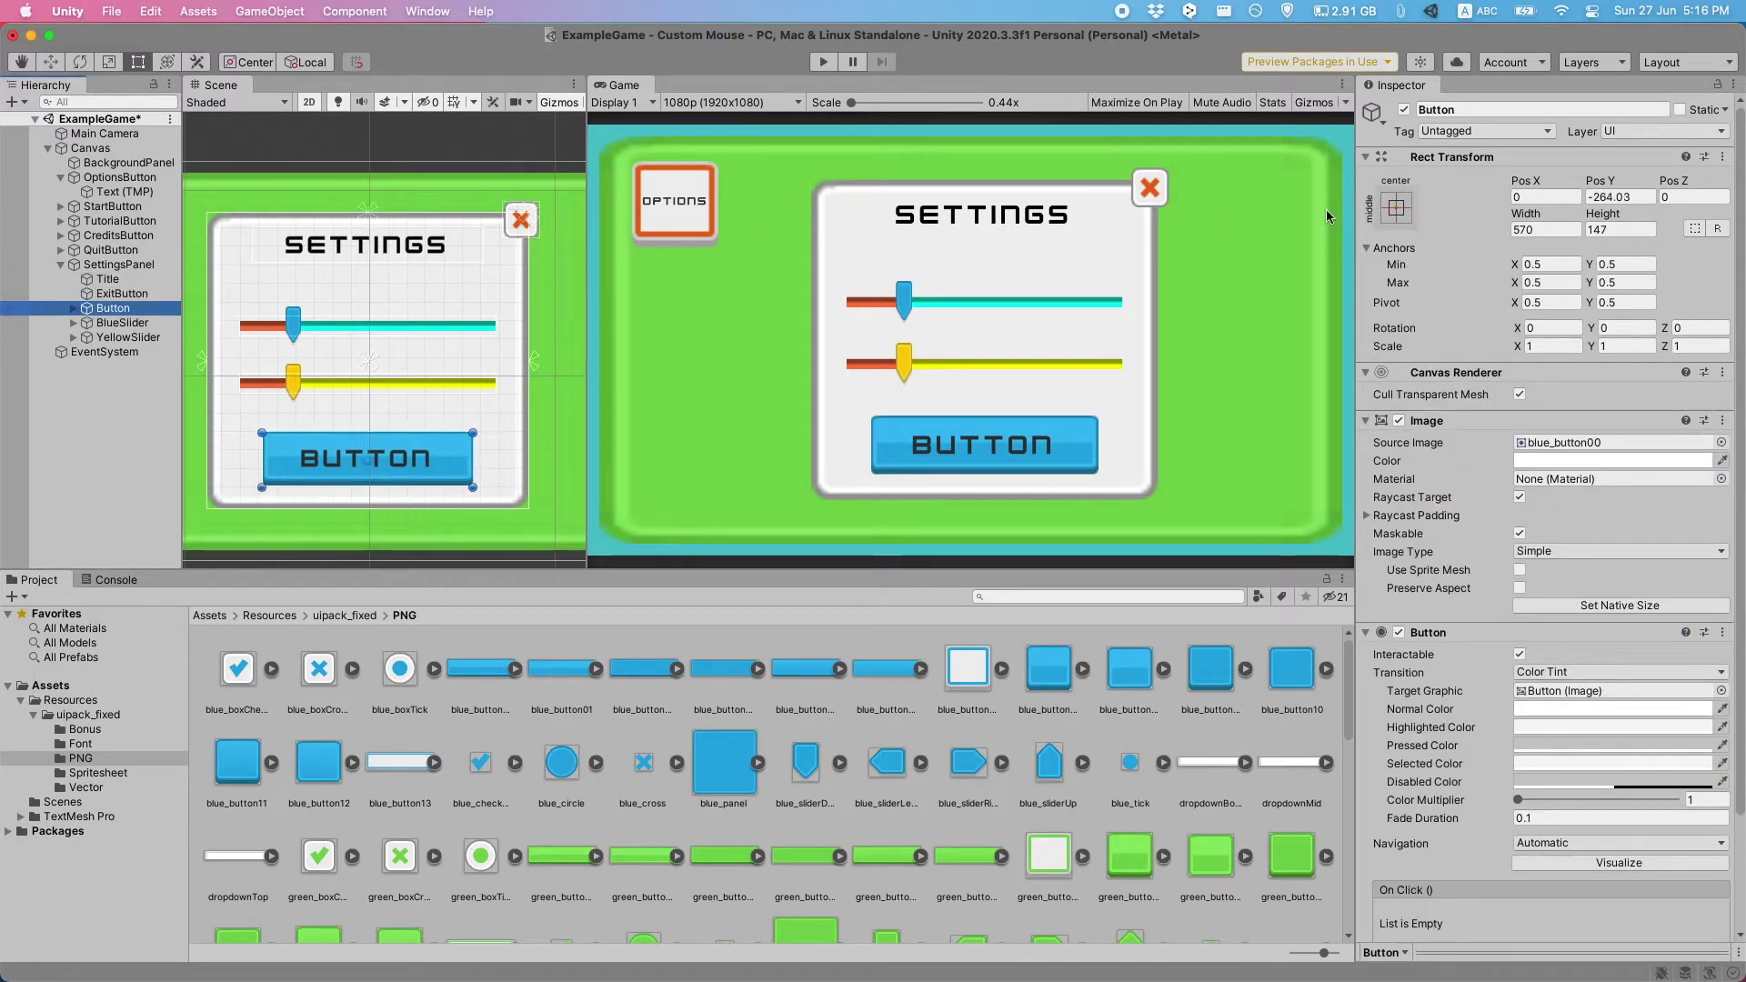
click(1397, 207)
click(420, 270)
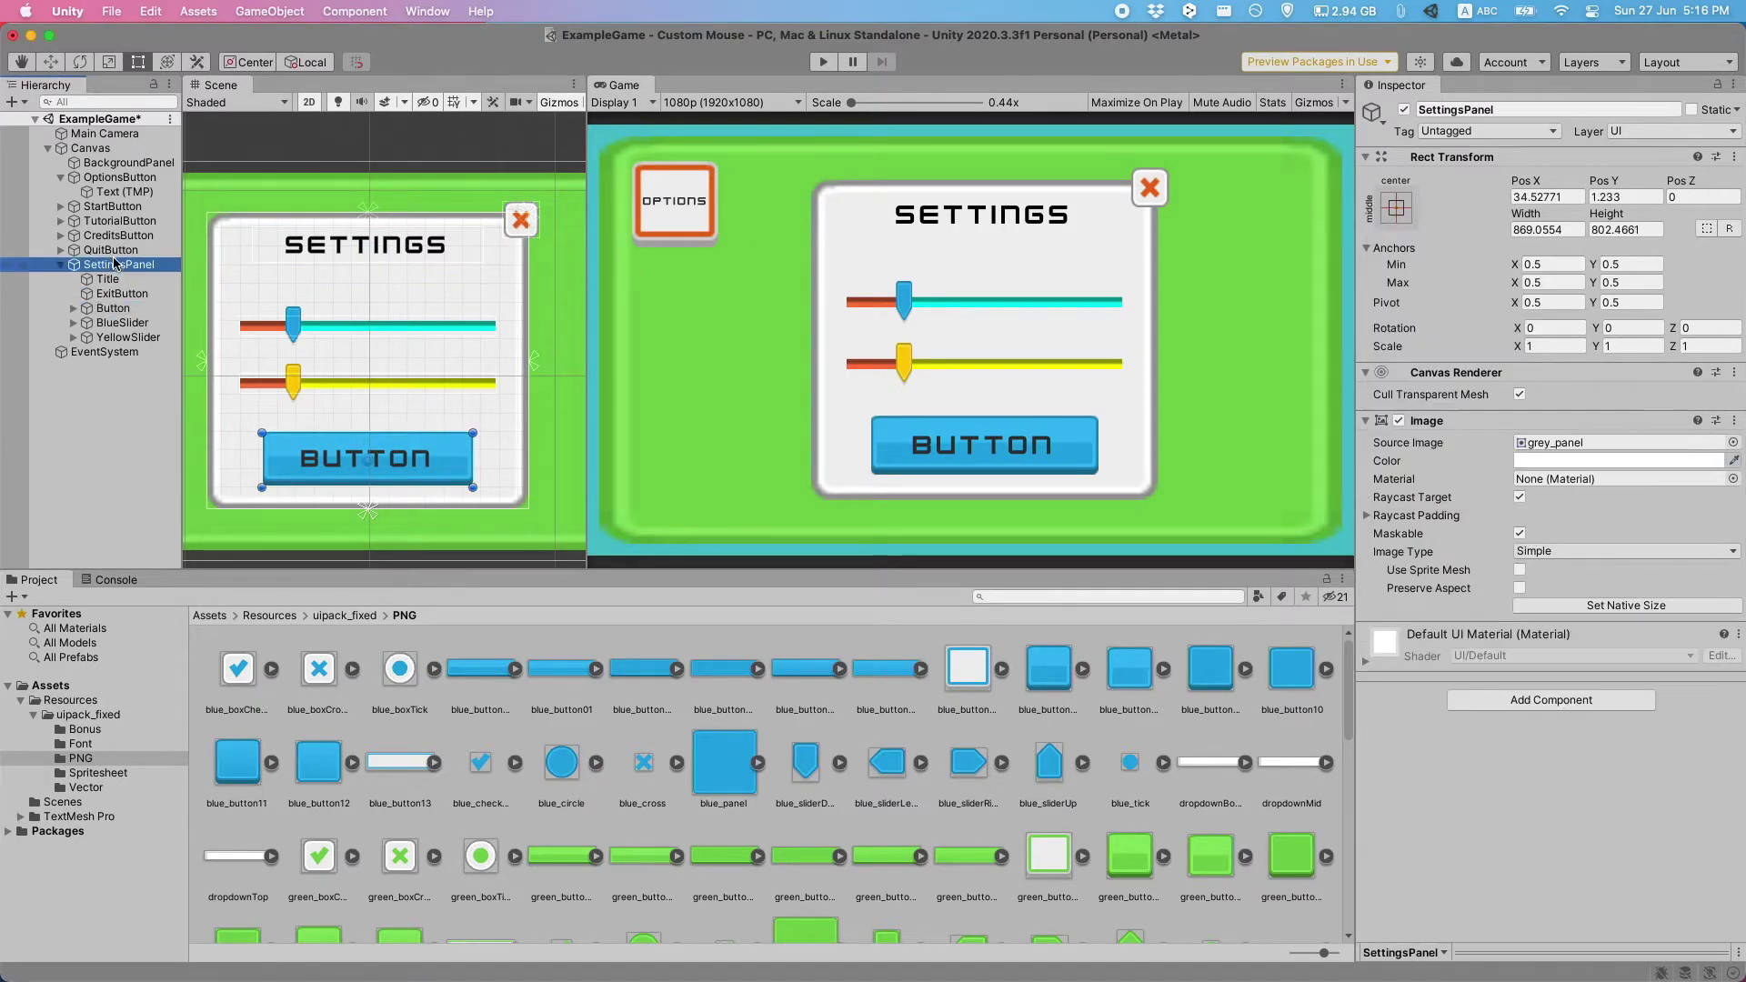
drag(530, 216, 487, 220)
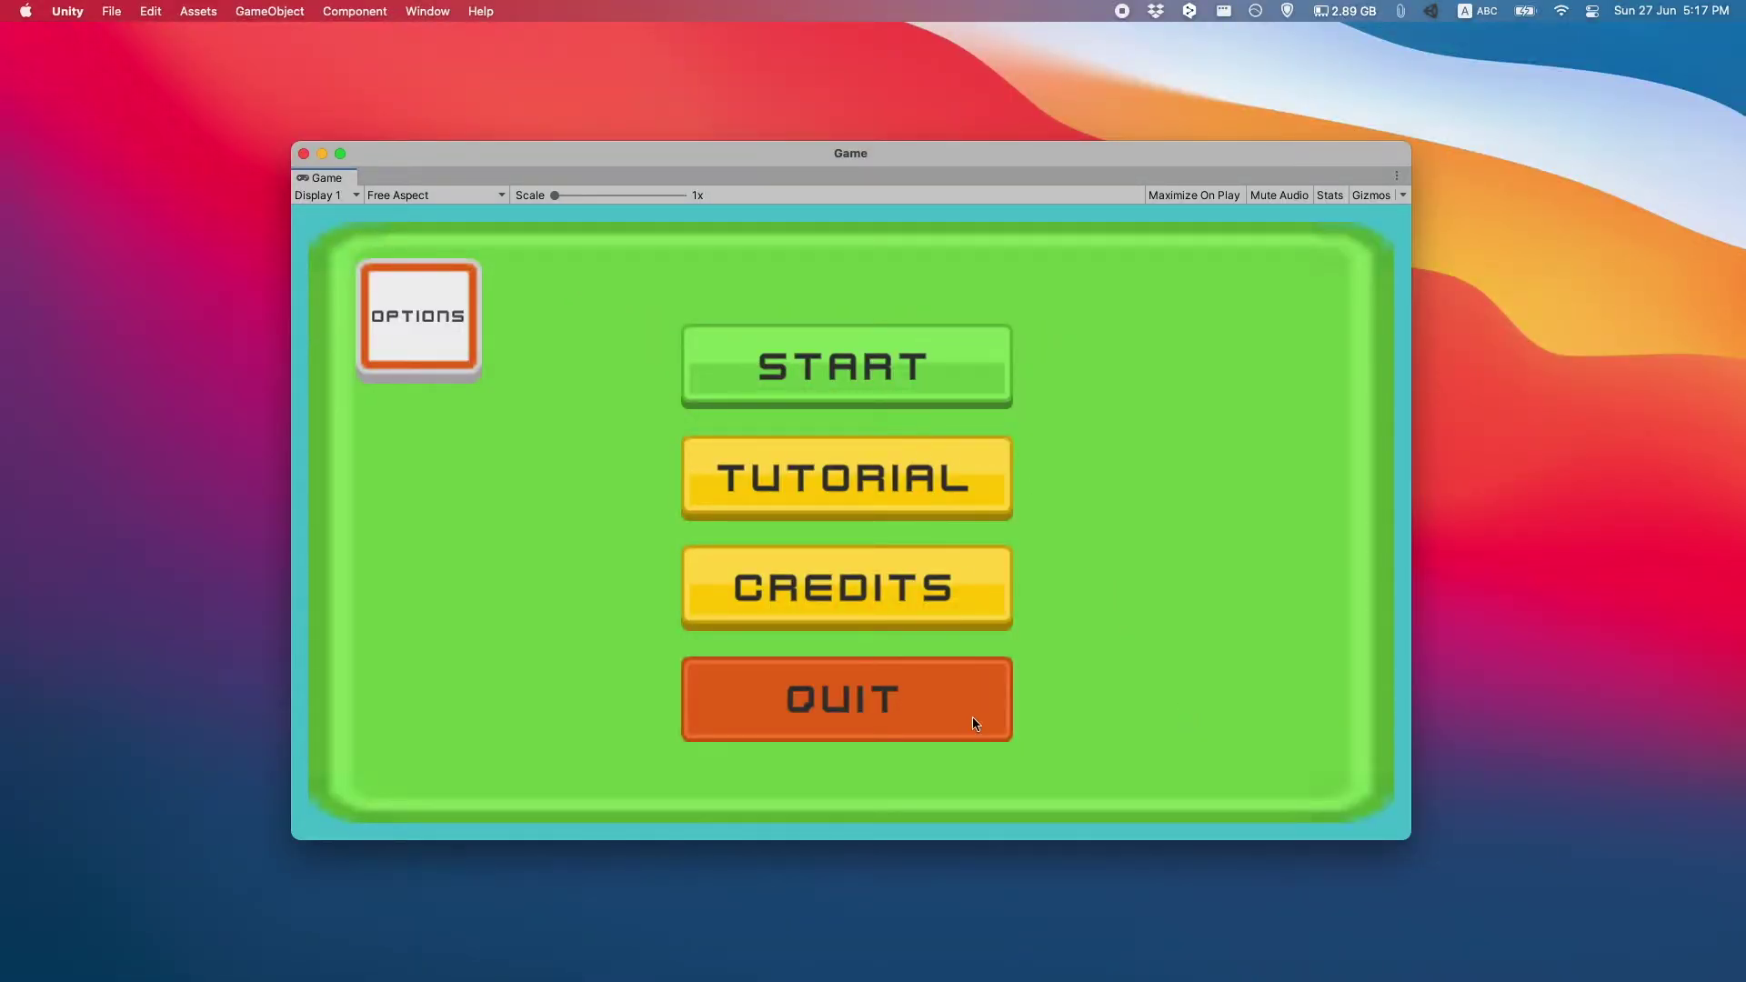
- Shrink the free-aspect Game window to examine how the main menu buttons respond
drag(1412, 838, 1321, 809)
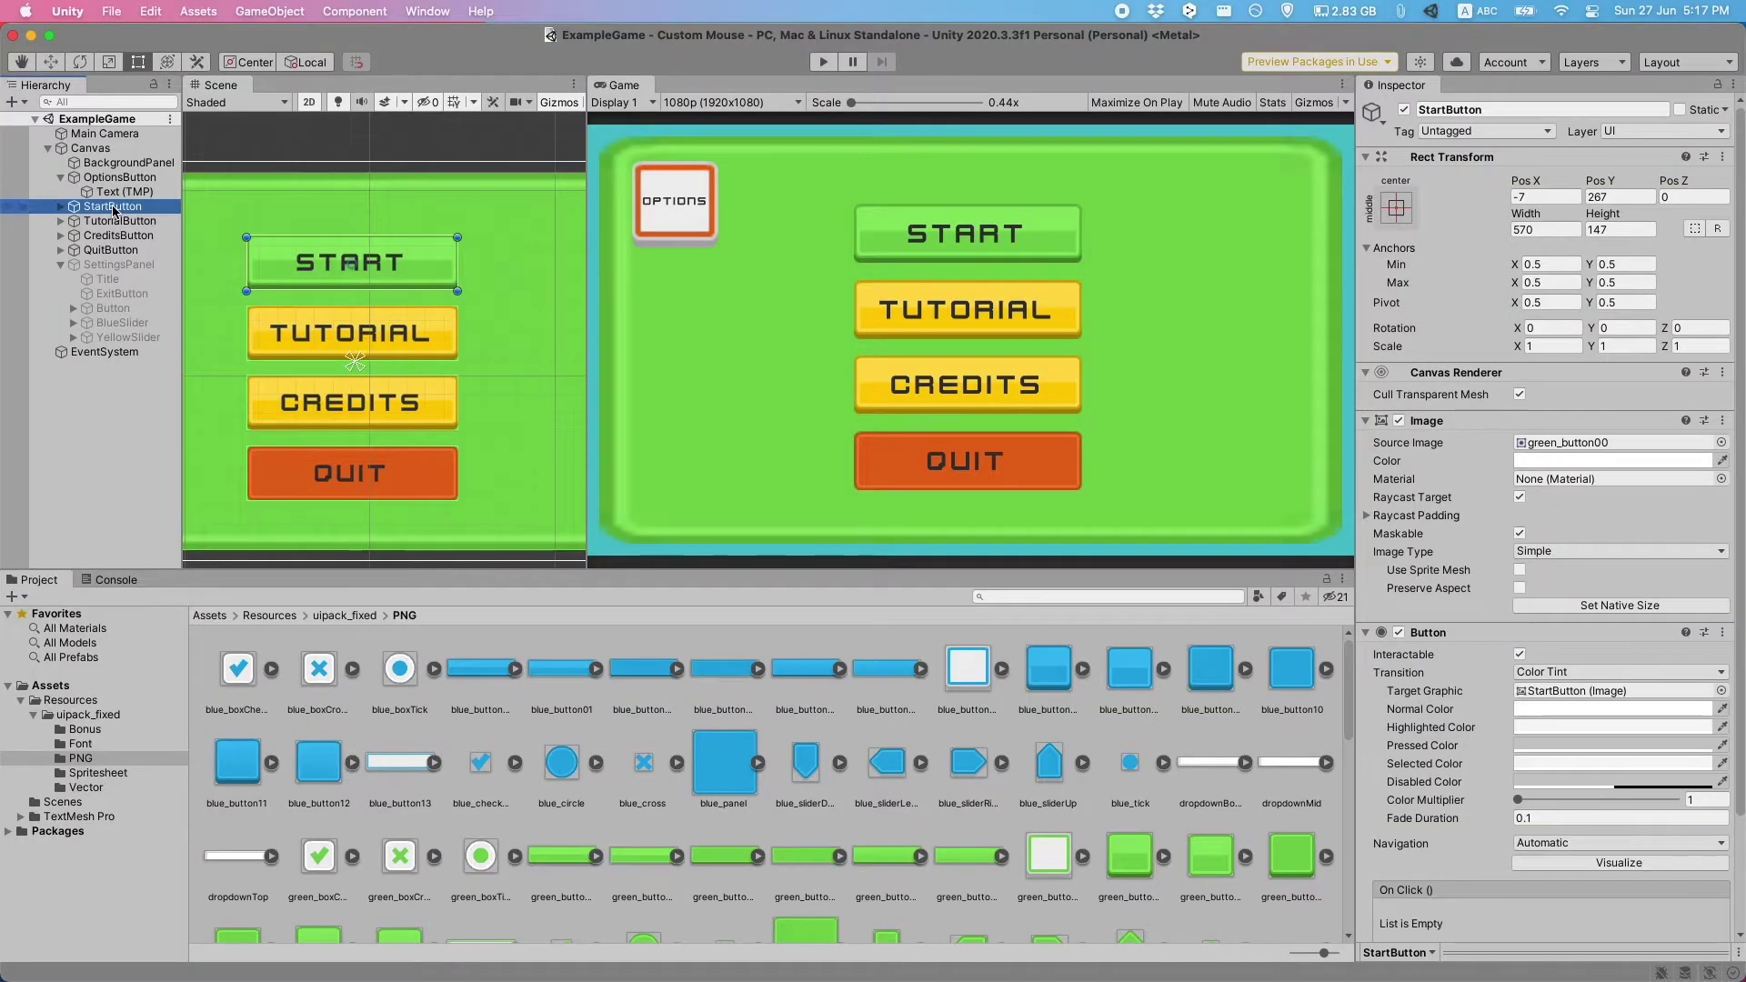
- Group StartButton, TutorialButton, CreditsButton and QuitButton under an empty parent named Spacer and give it a Vertical Layout Group component
key(shift+Down)
key(shift+Down)
key(shift+Down)
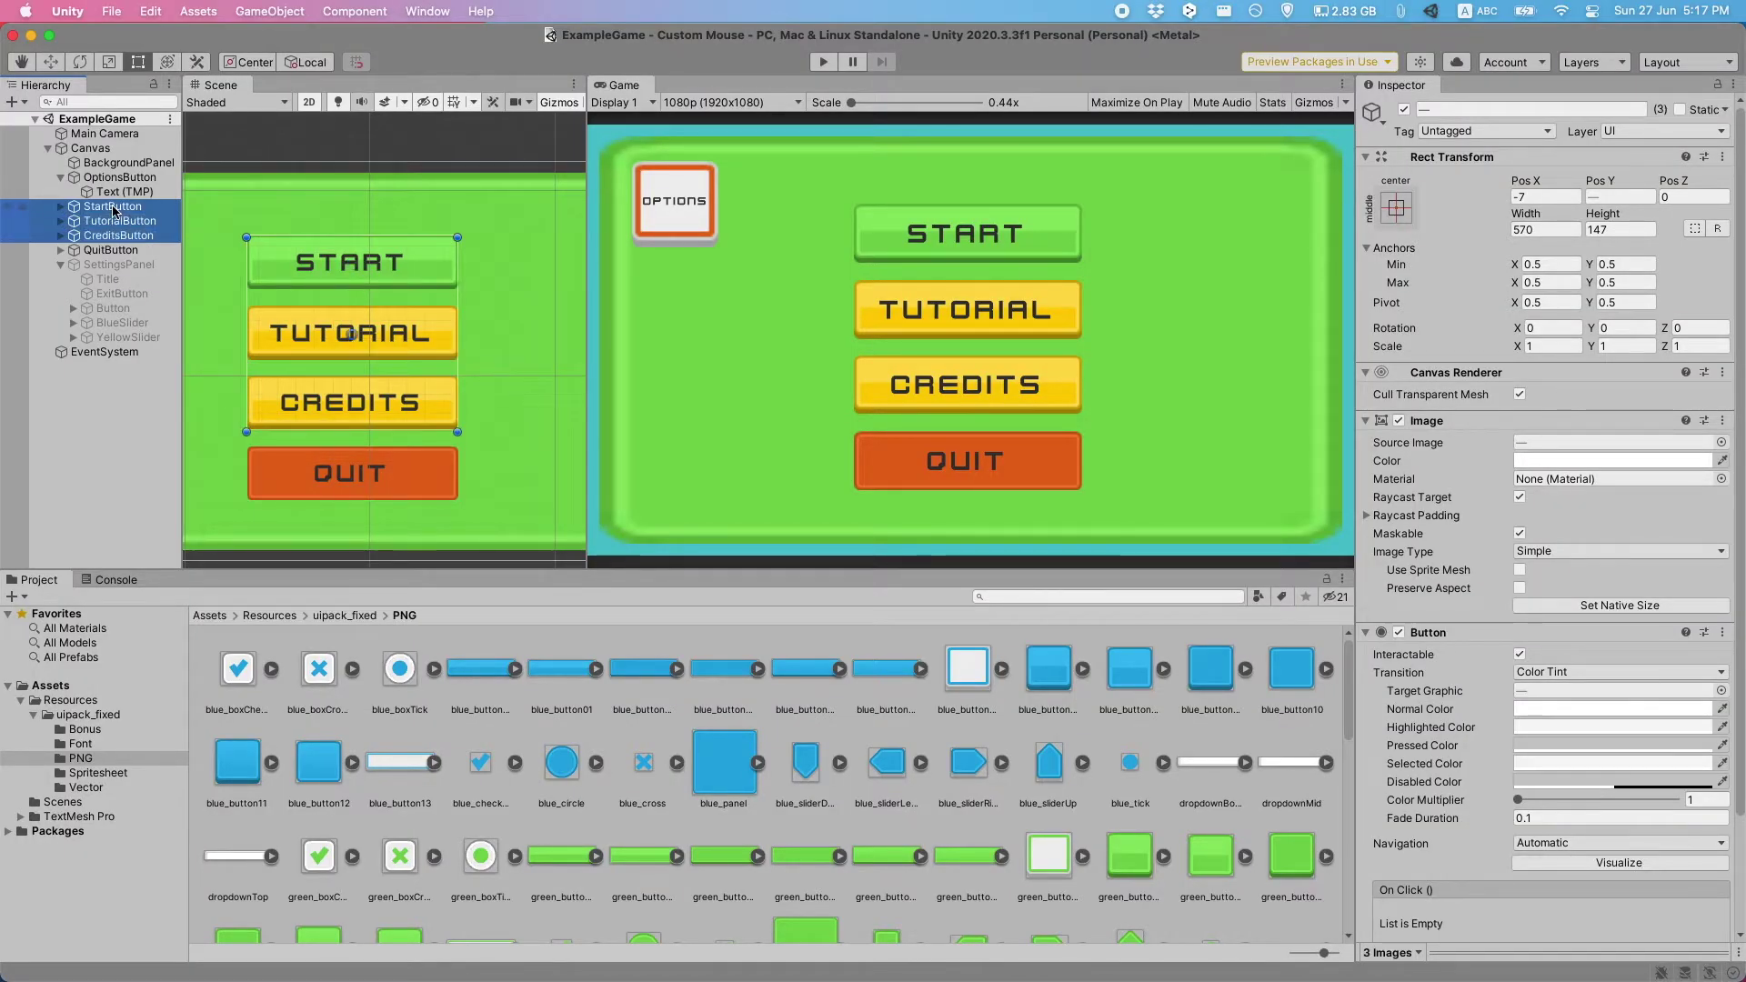
key(super+shift+g)
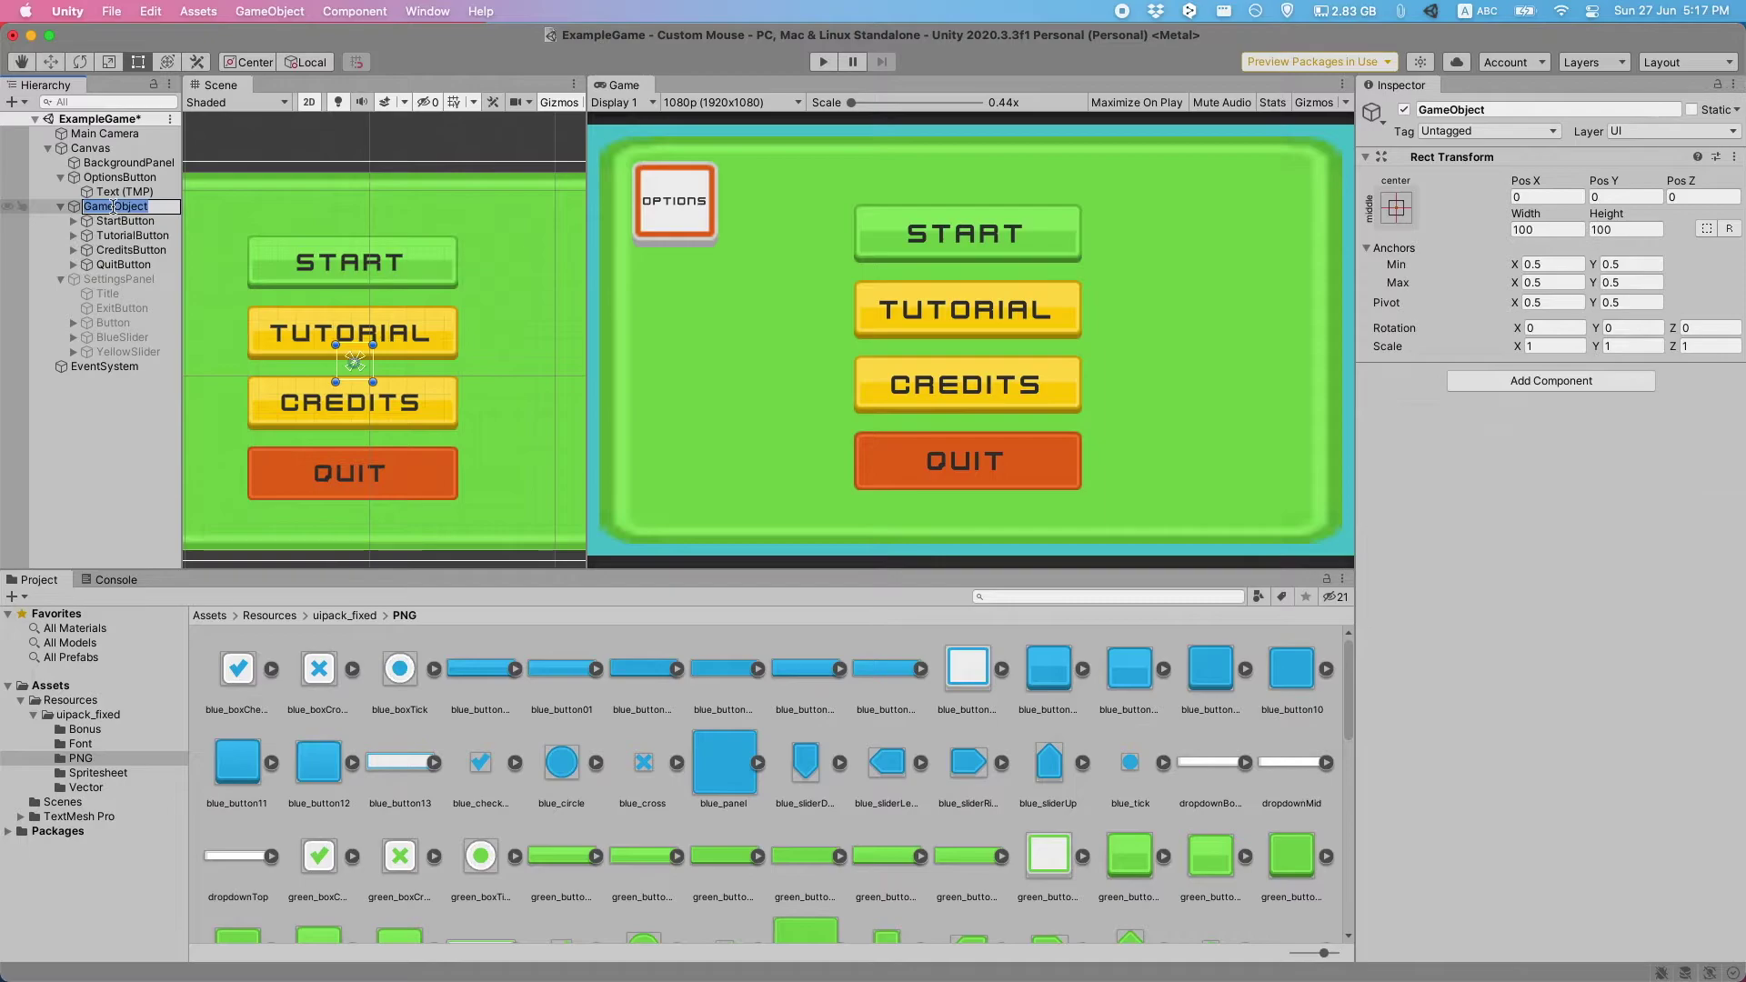
text(Spa)
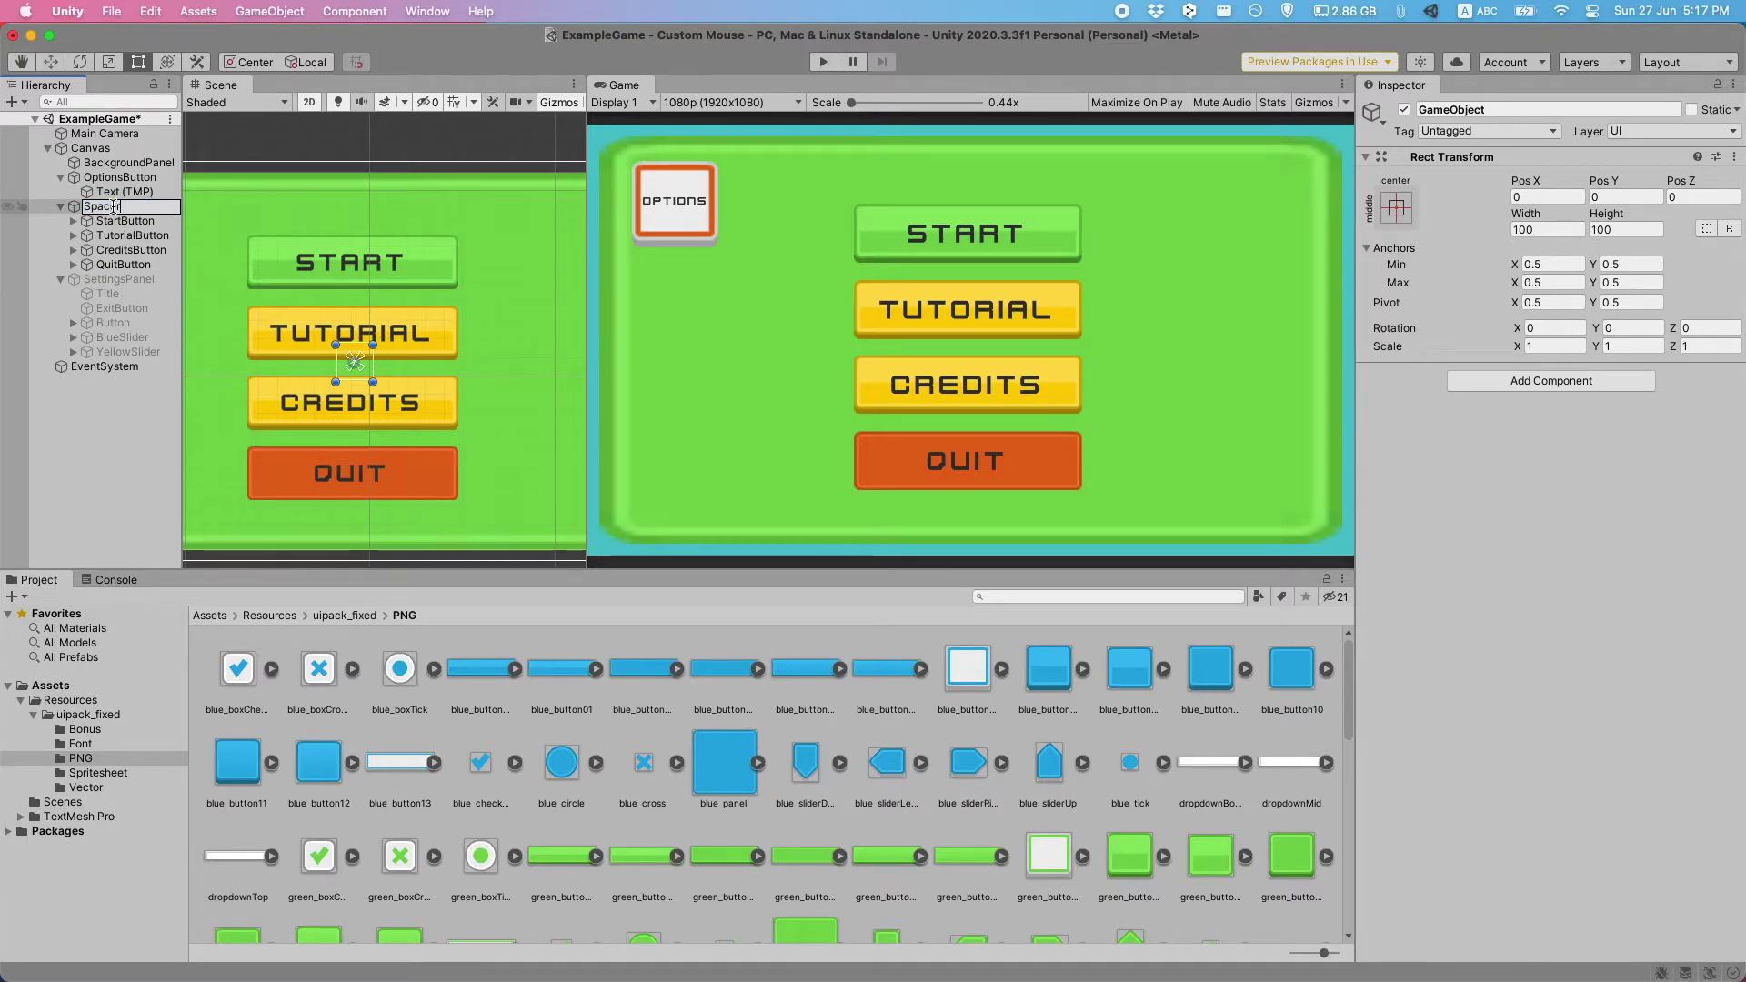
text(cer)
key(Return)
click(1551, 380)
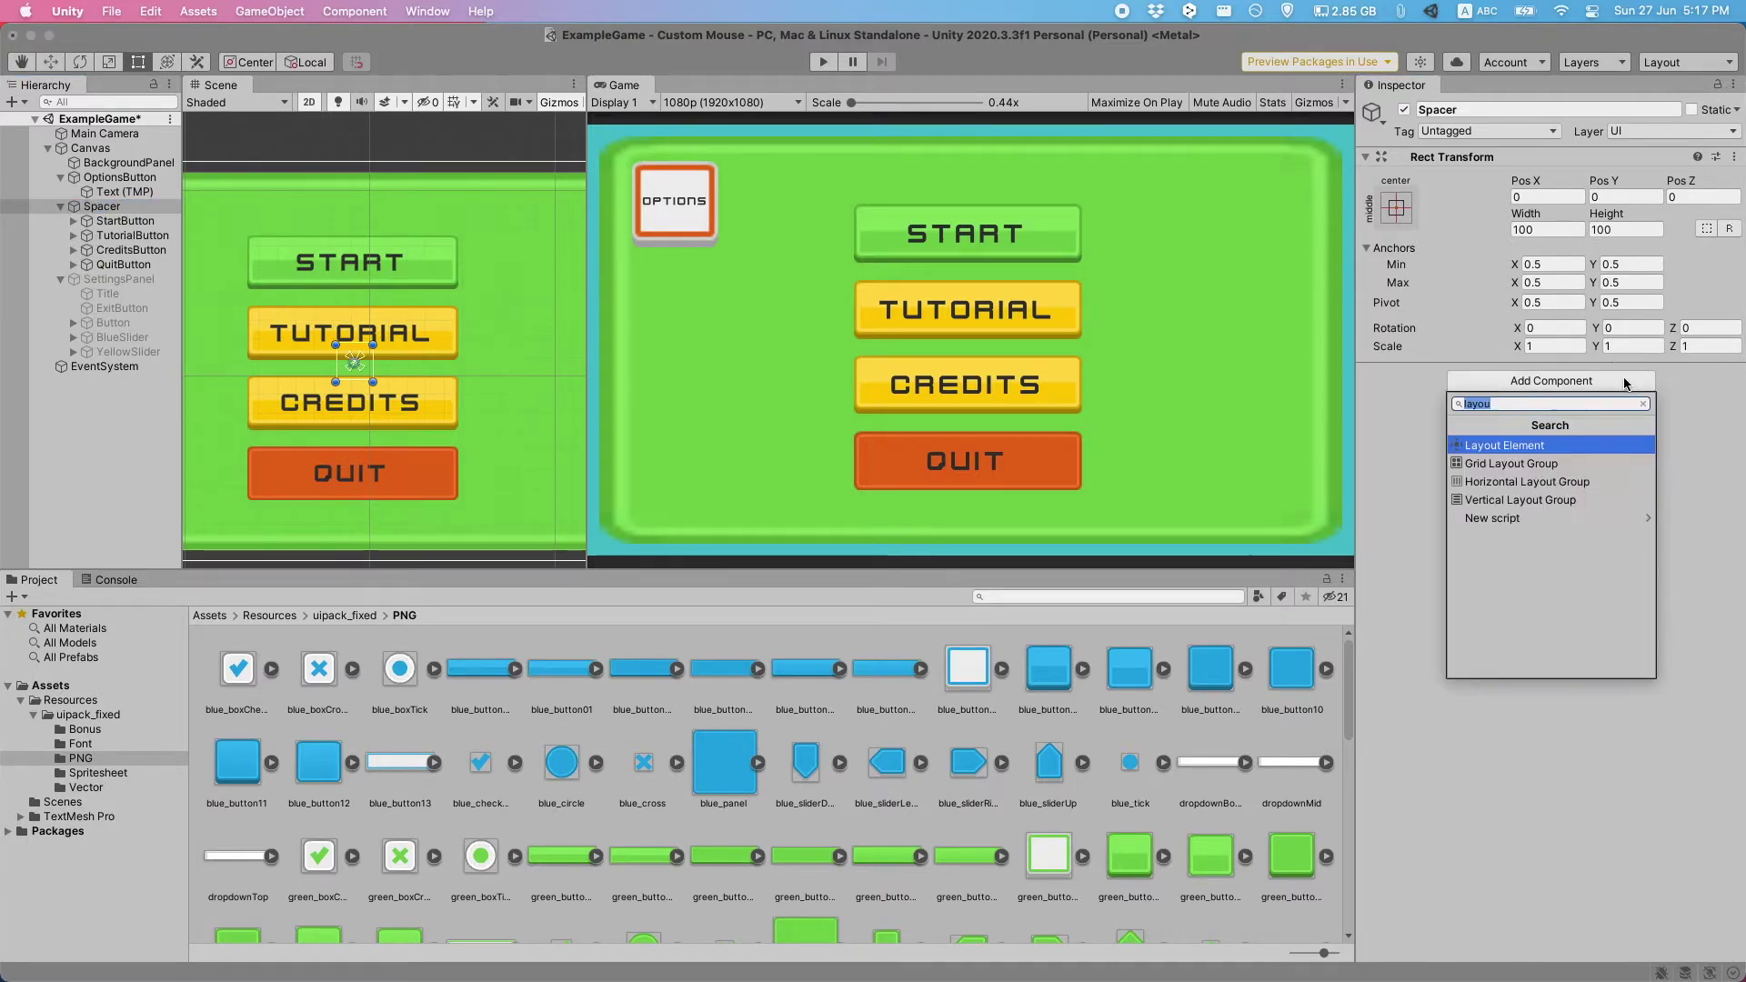
click(1571, 501)
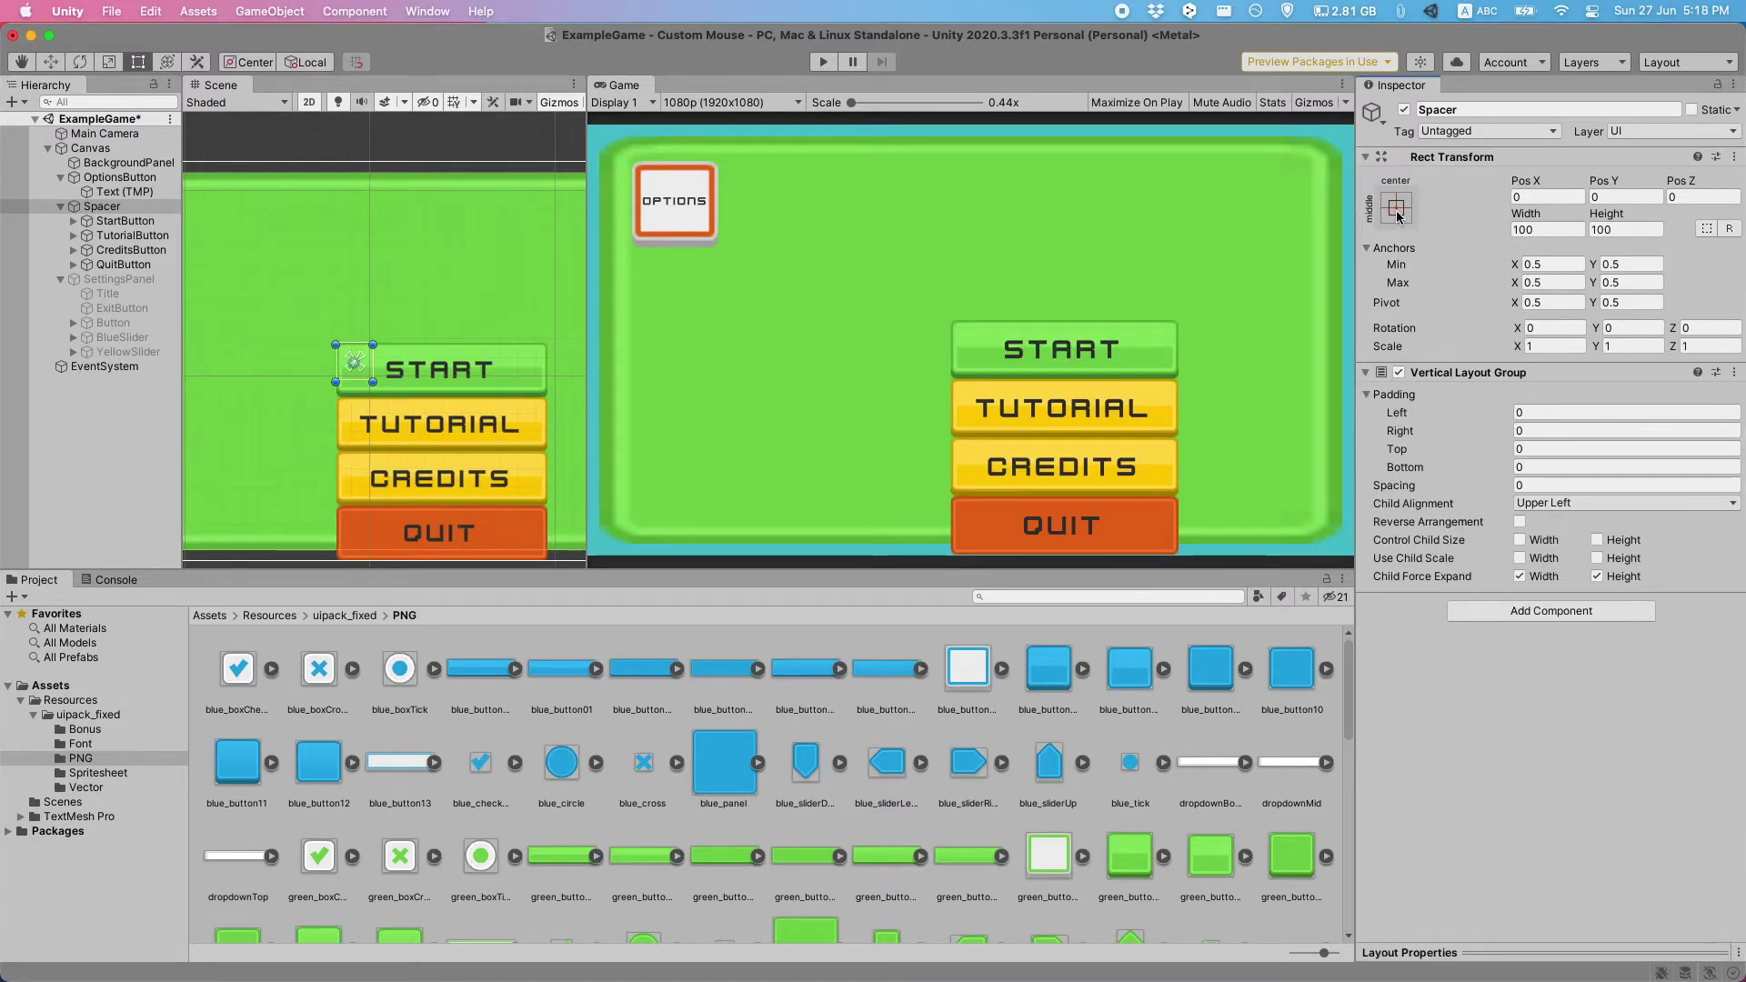
- Stretch Spacer across the whole Canvas, including its position, and set its layout group's child alignment to Middle Center
click(1397, 210)
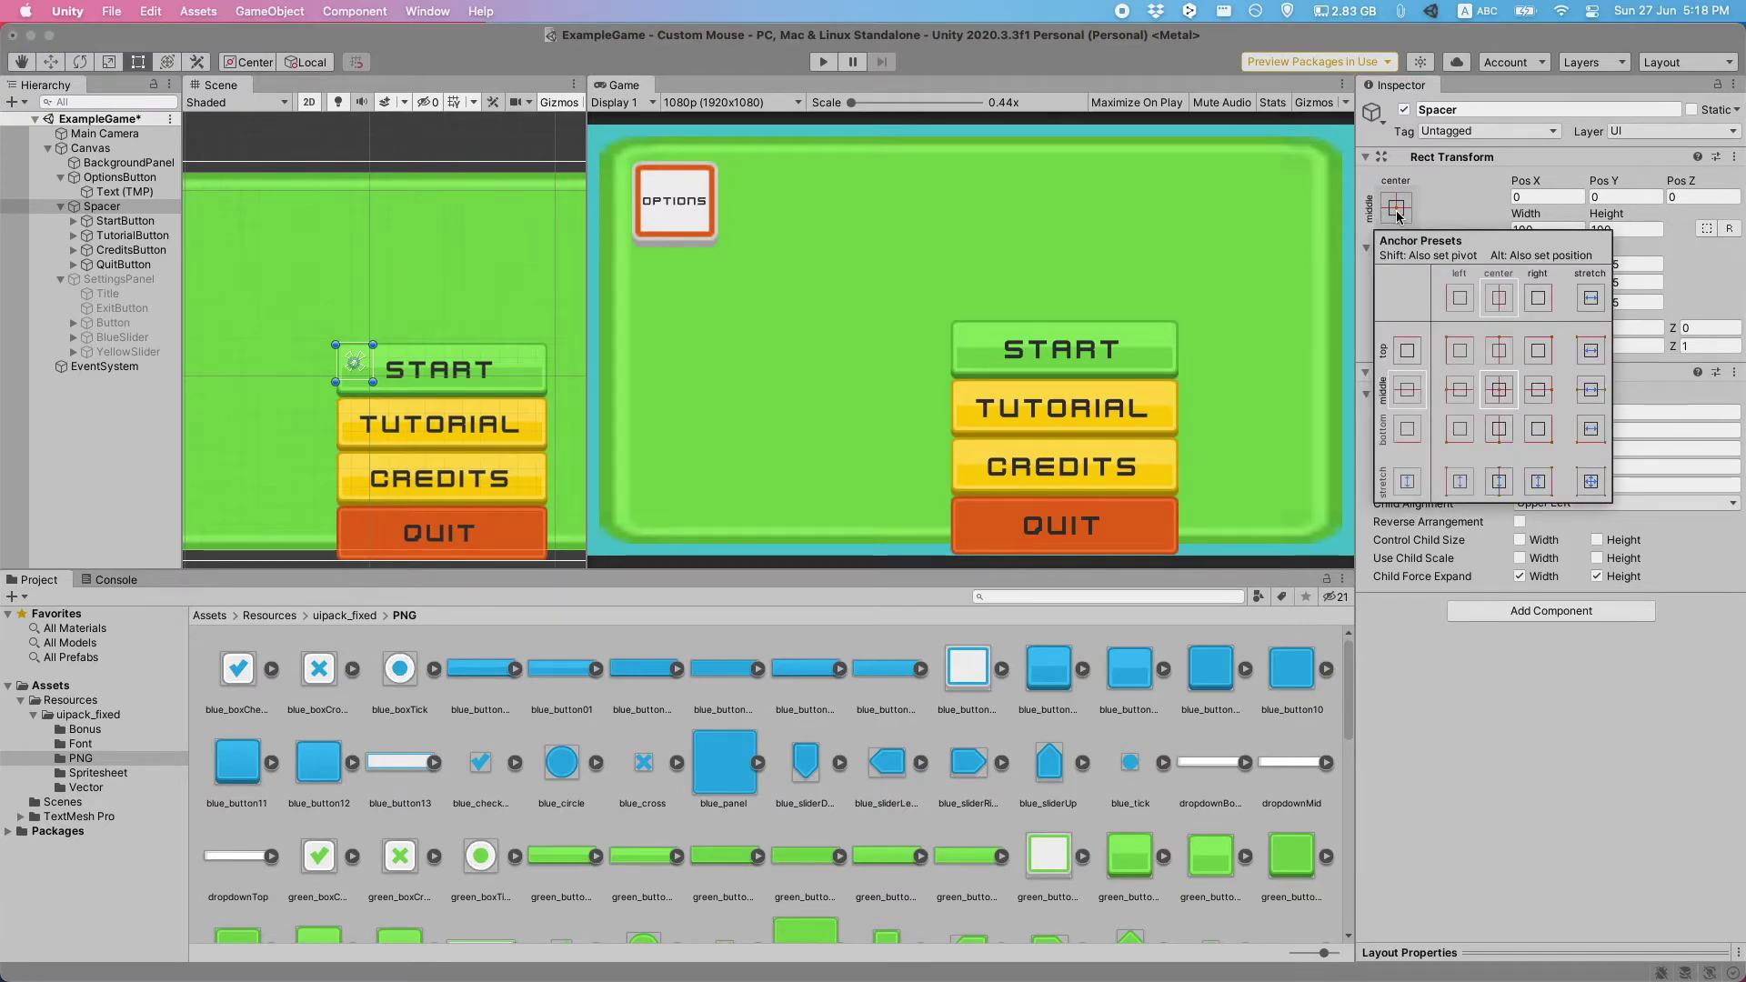
key(alt)
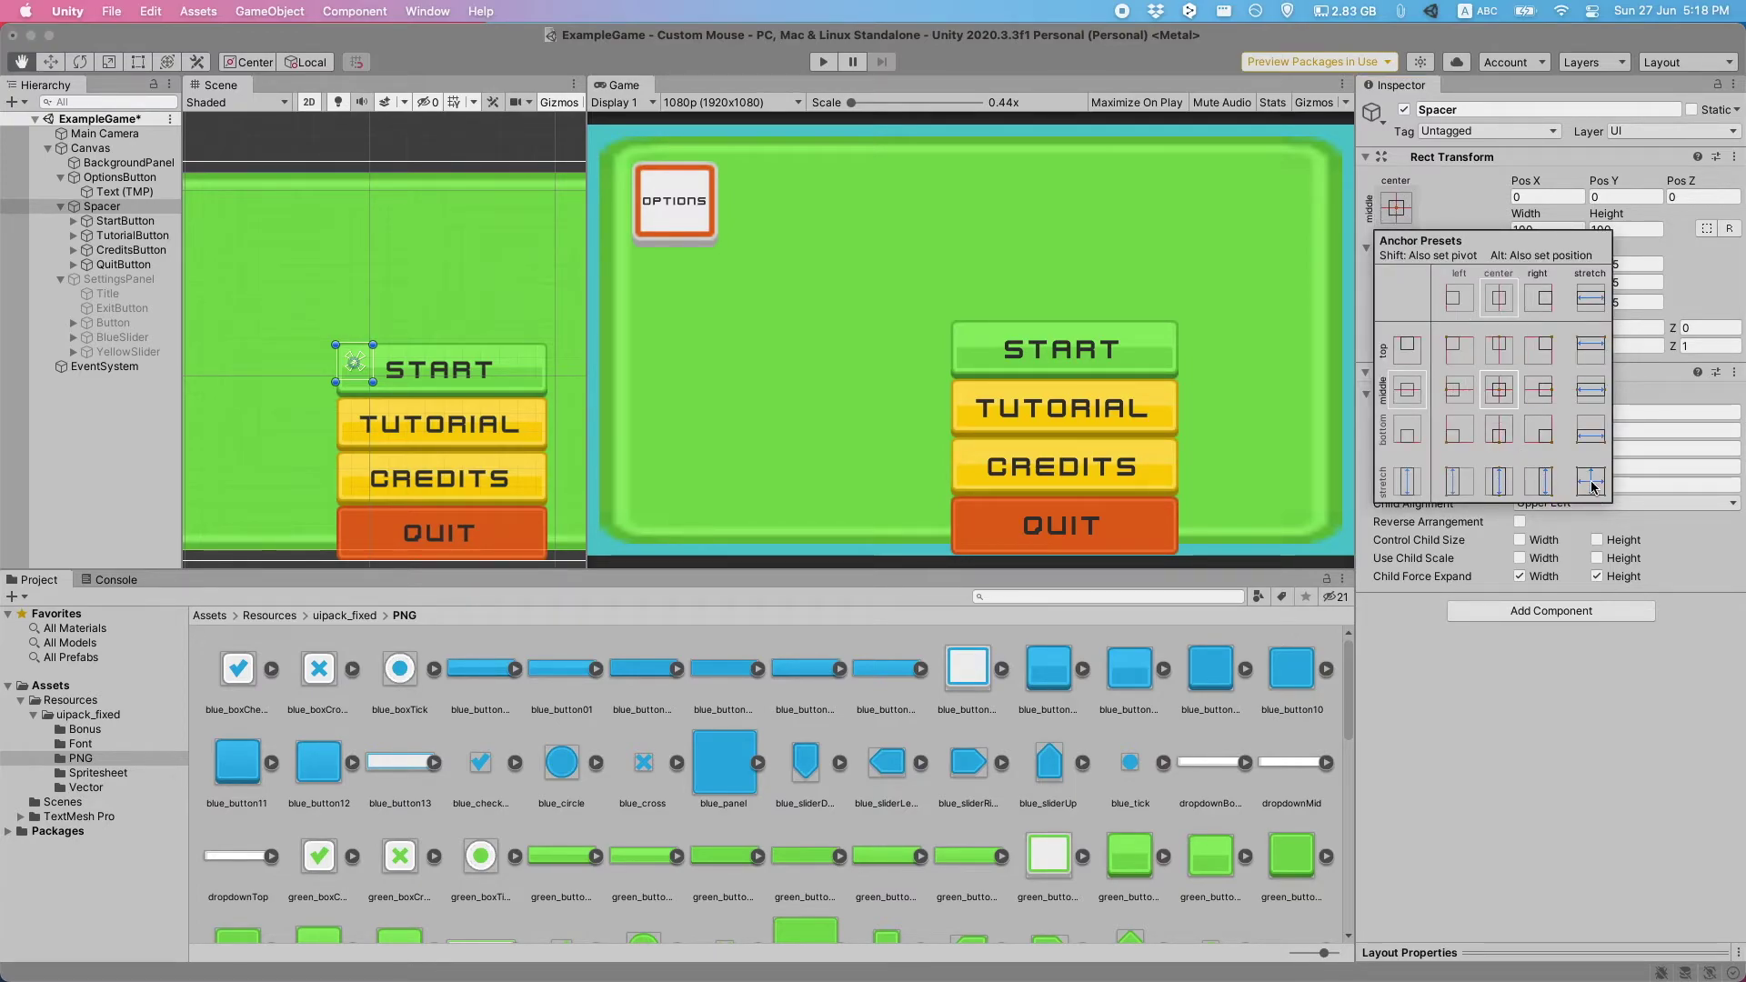
alt+click(1591, 483)
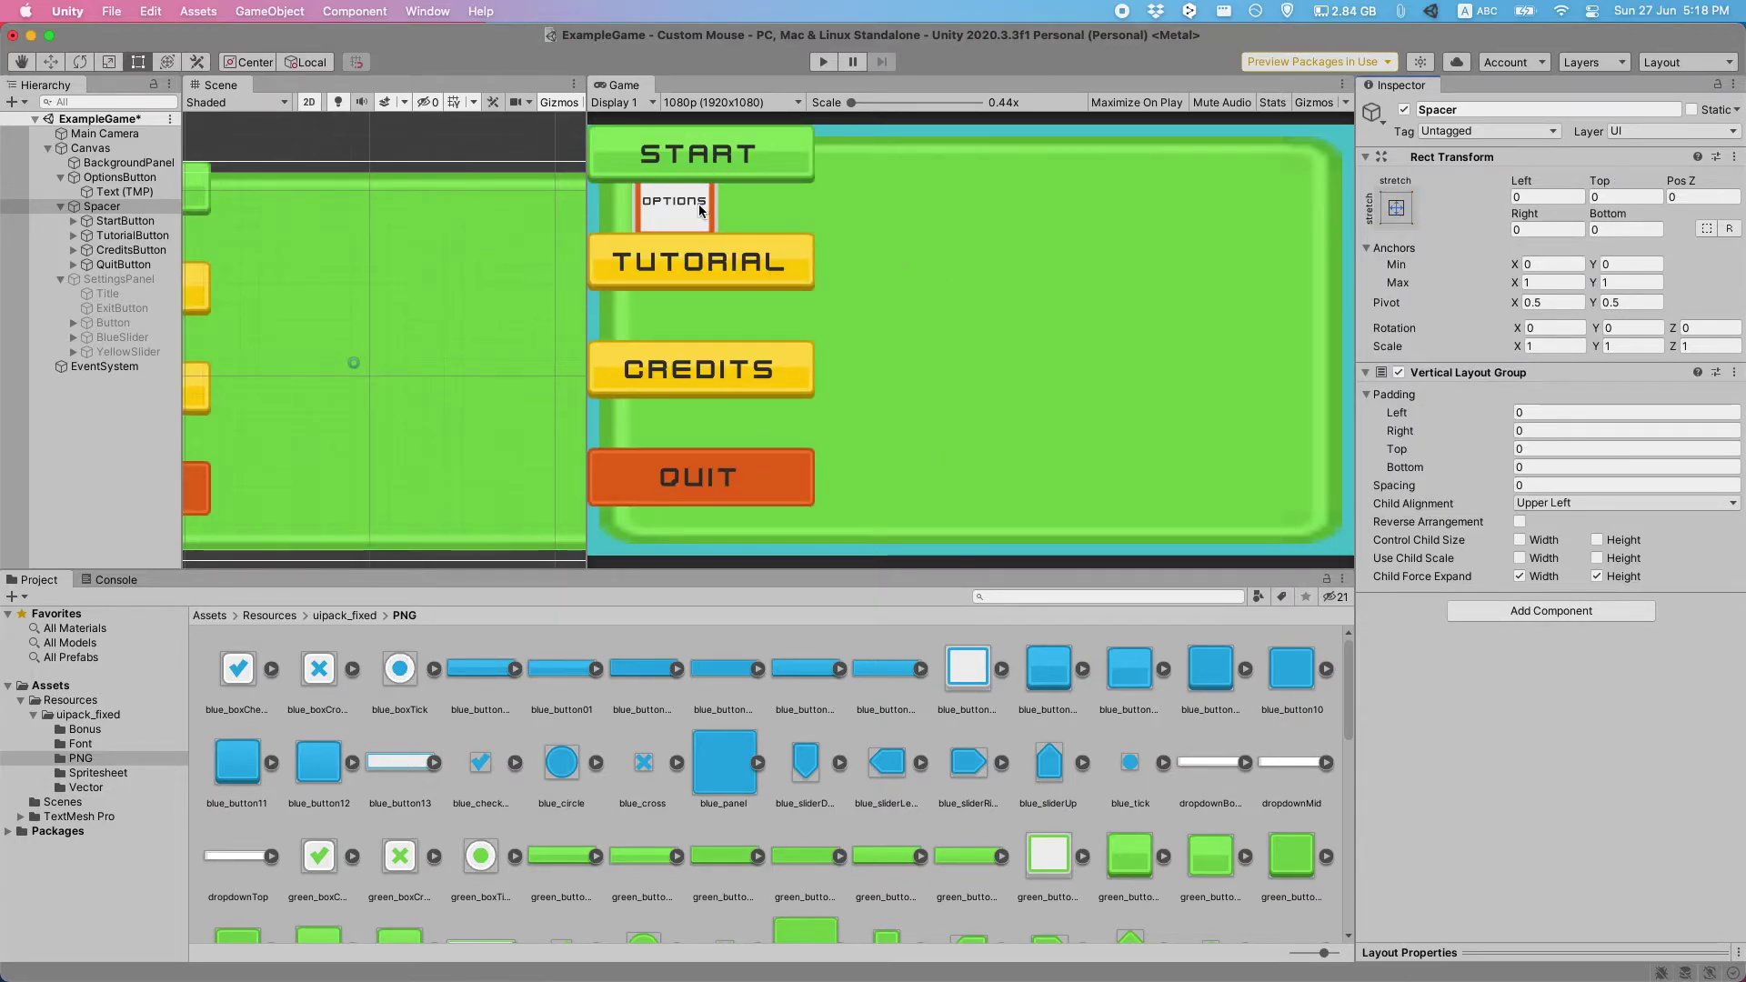
click(1536, 505)
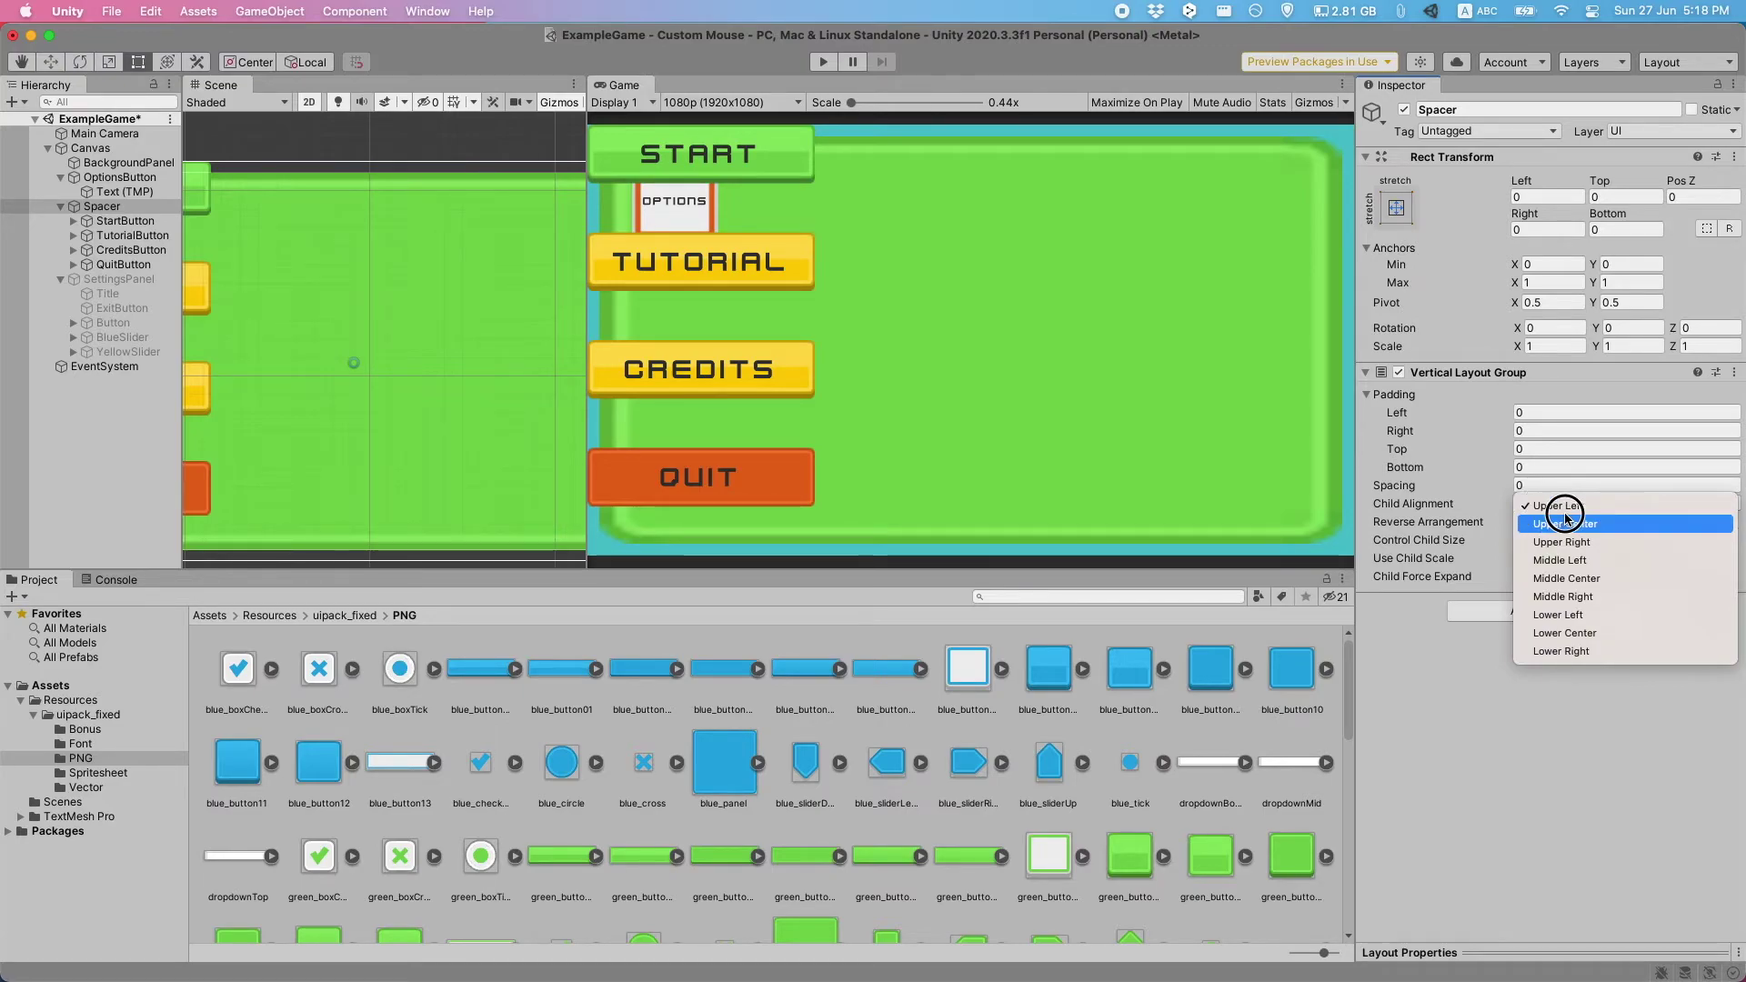
click(1583, 578)
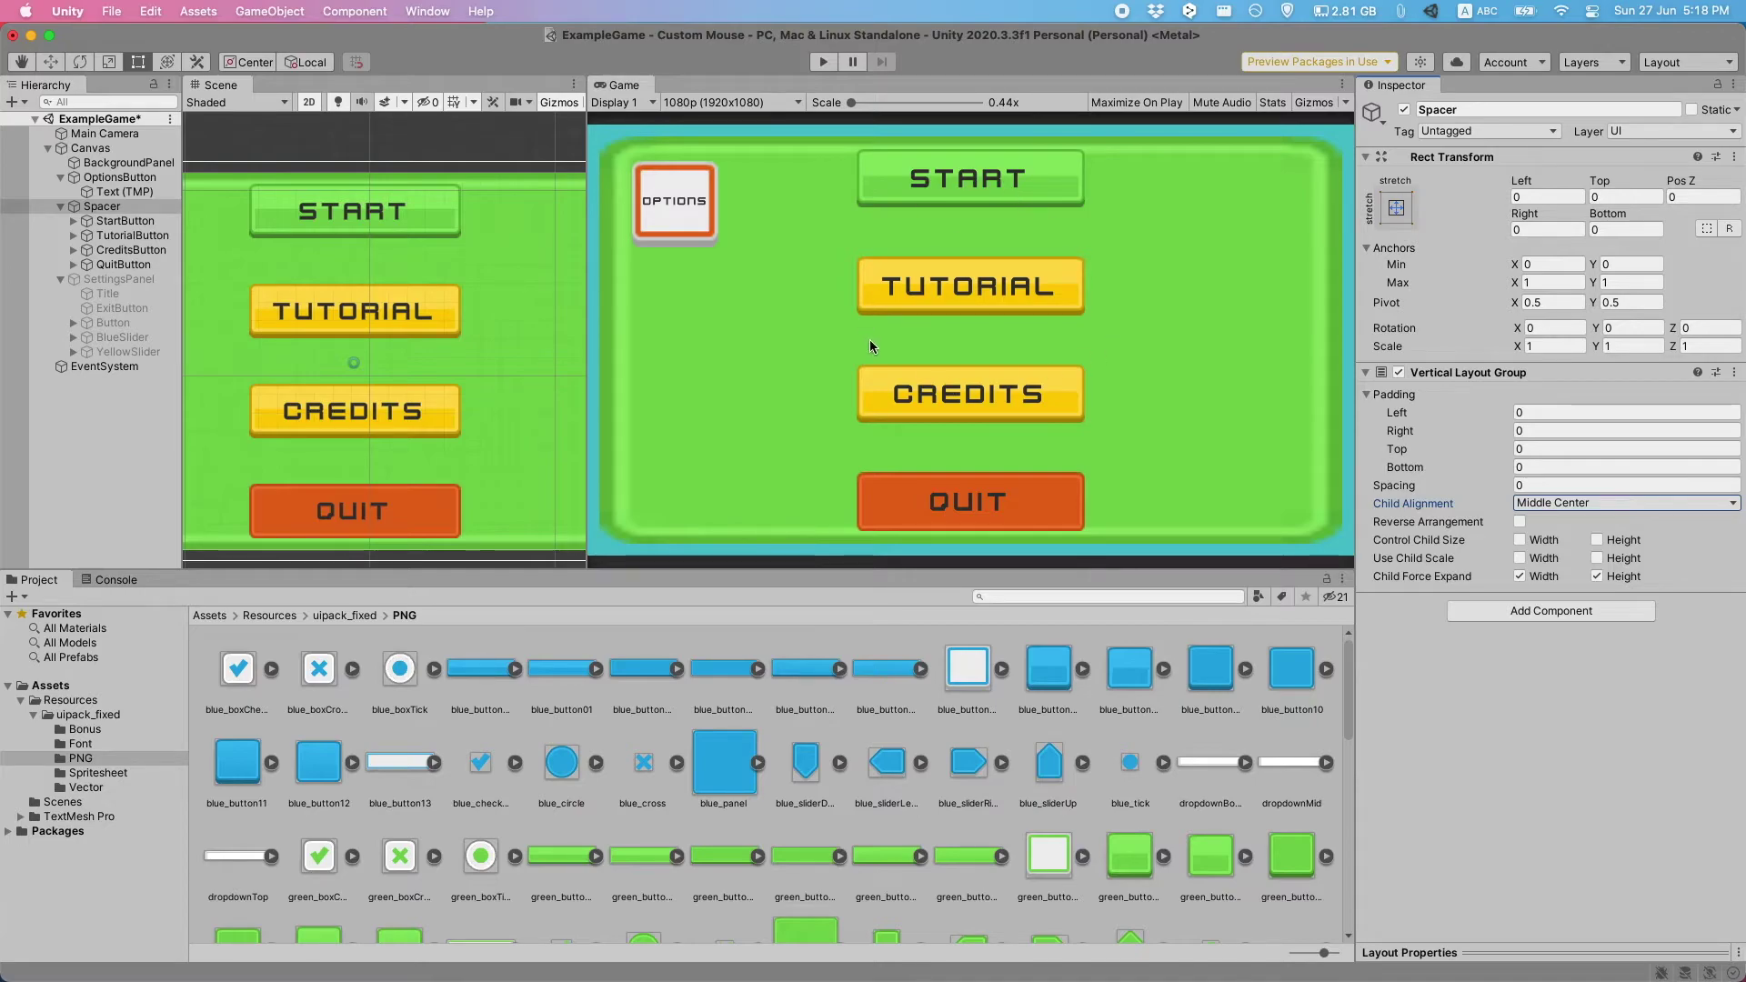
- Set the Vertical Layout Group's top padding to 38 and its bottom padding to 47
click(1416, 450)
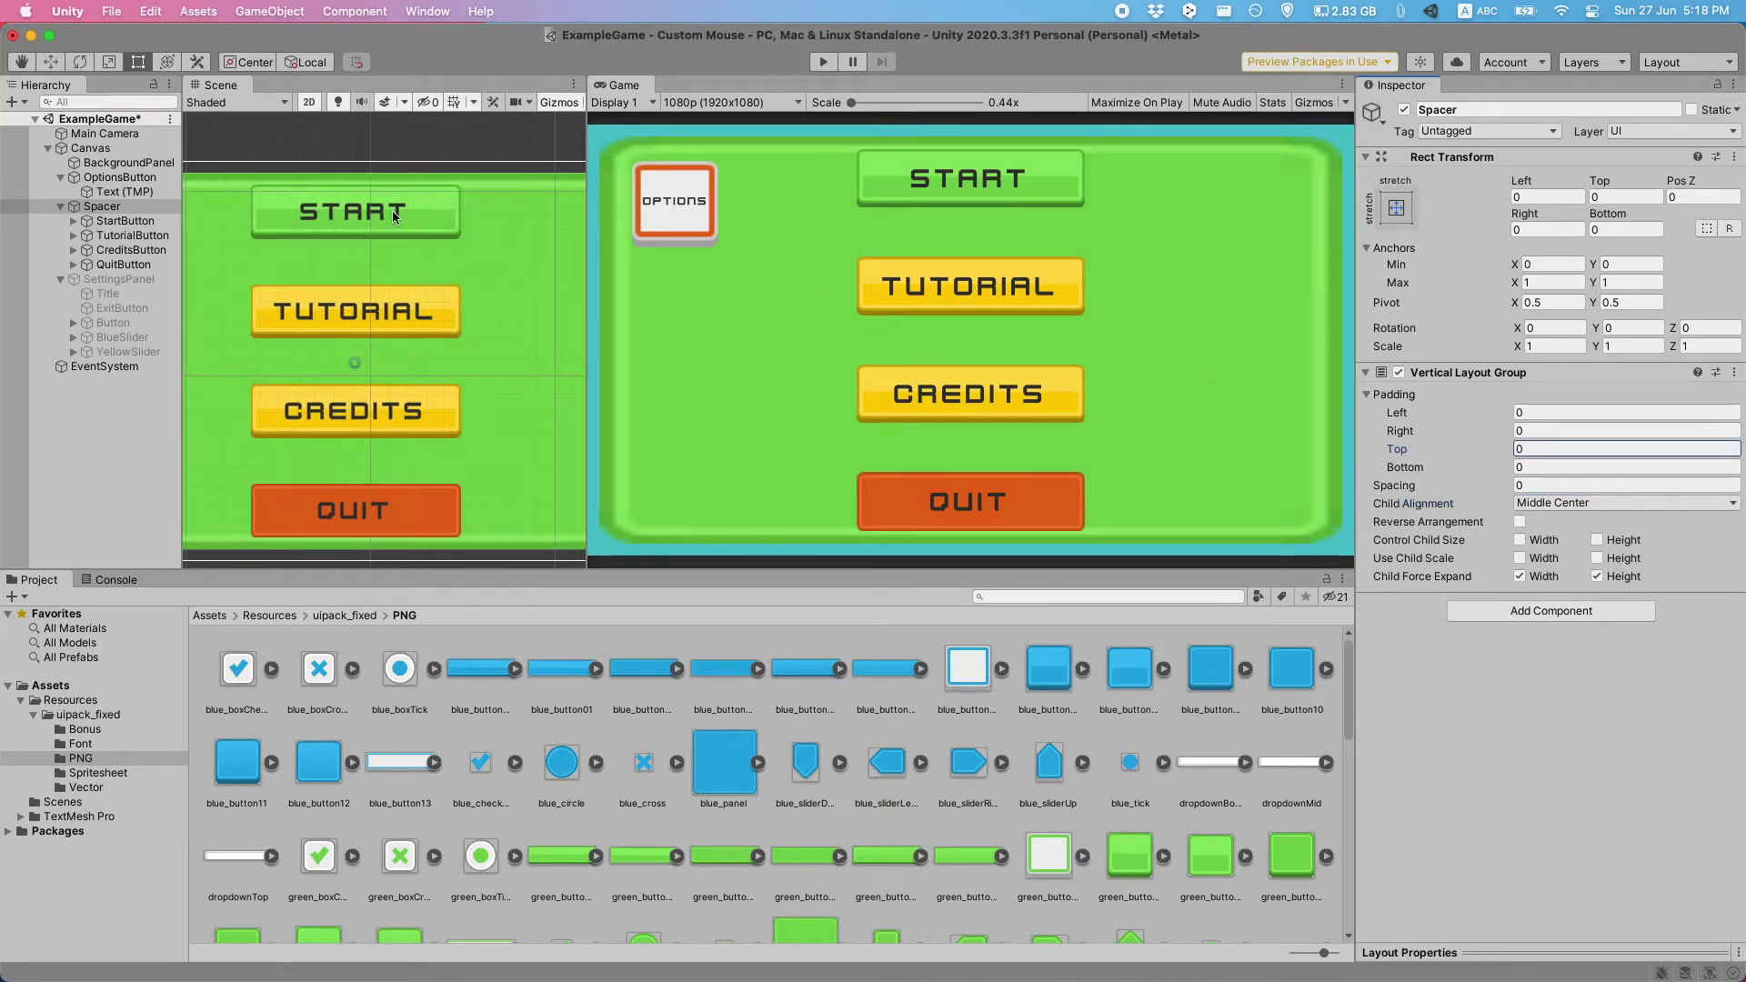
click(1405, 453)
drag(1405, 453, 1459, 471)
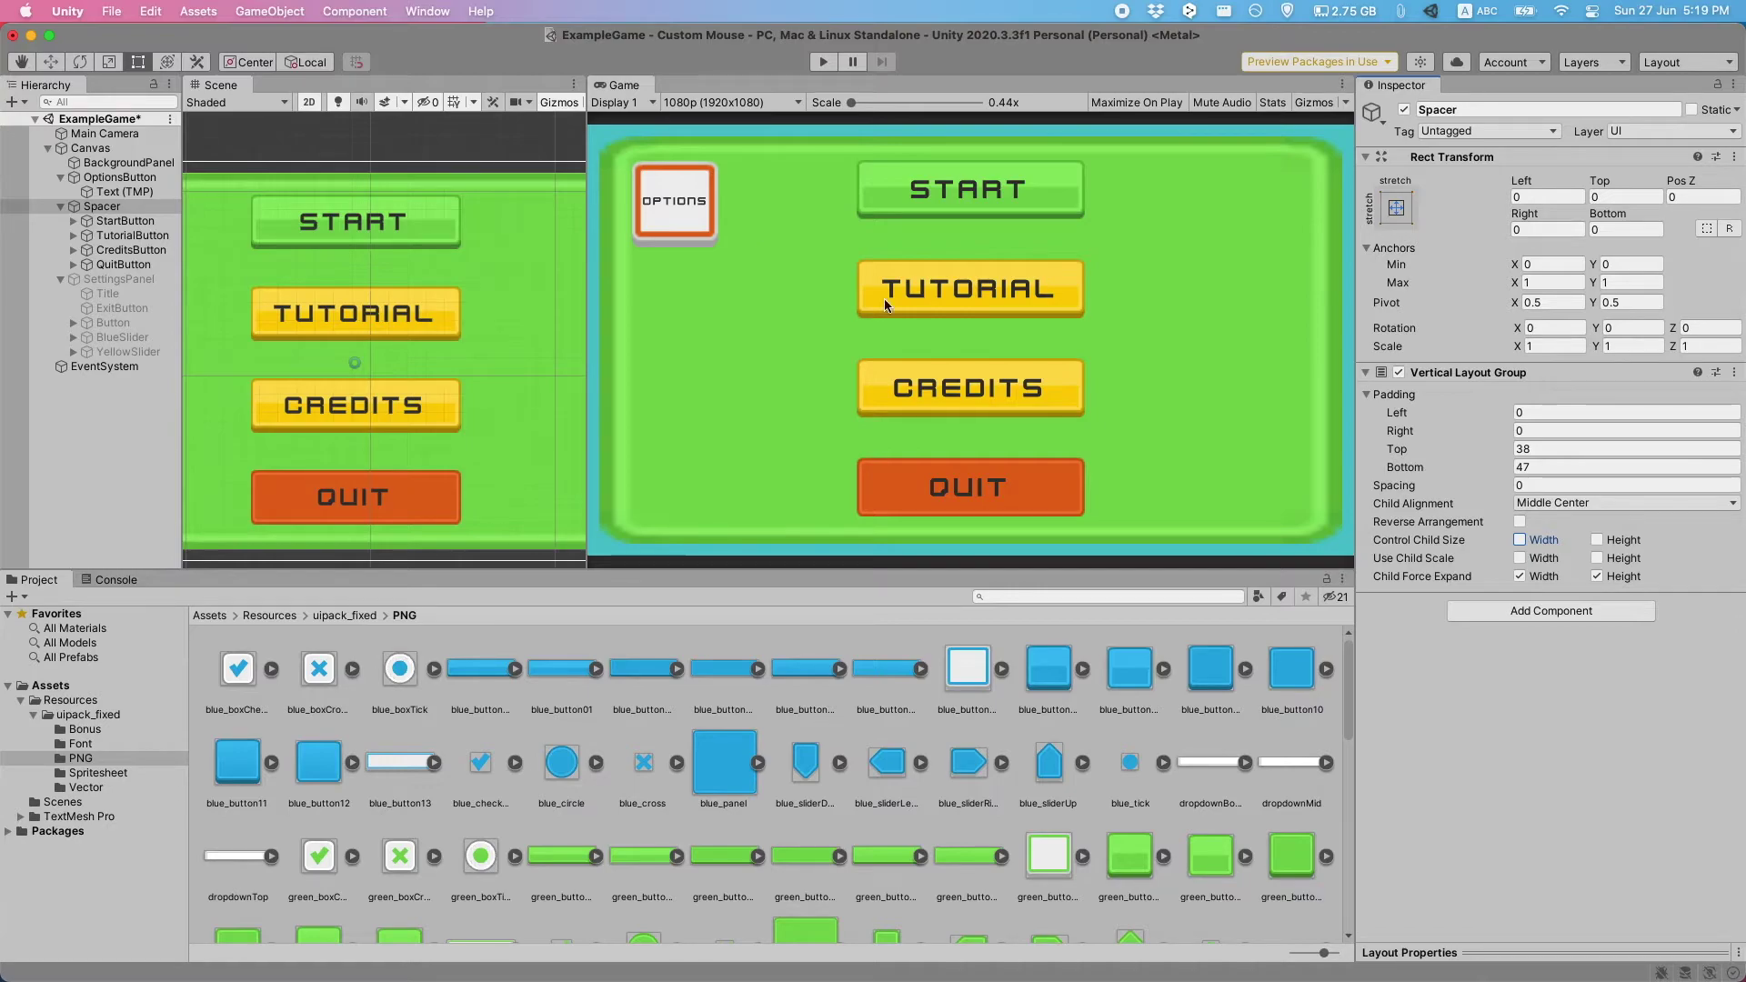
- Let the Vertical Layout Group control the child width, with a left padding of 491 and a right padding of 371
click(1519, 540)
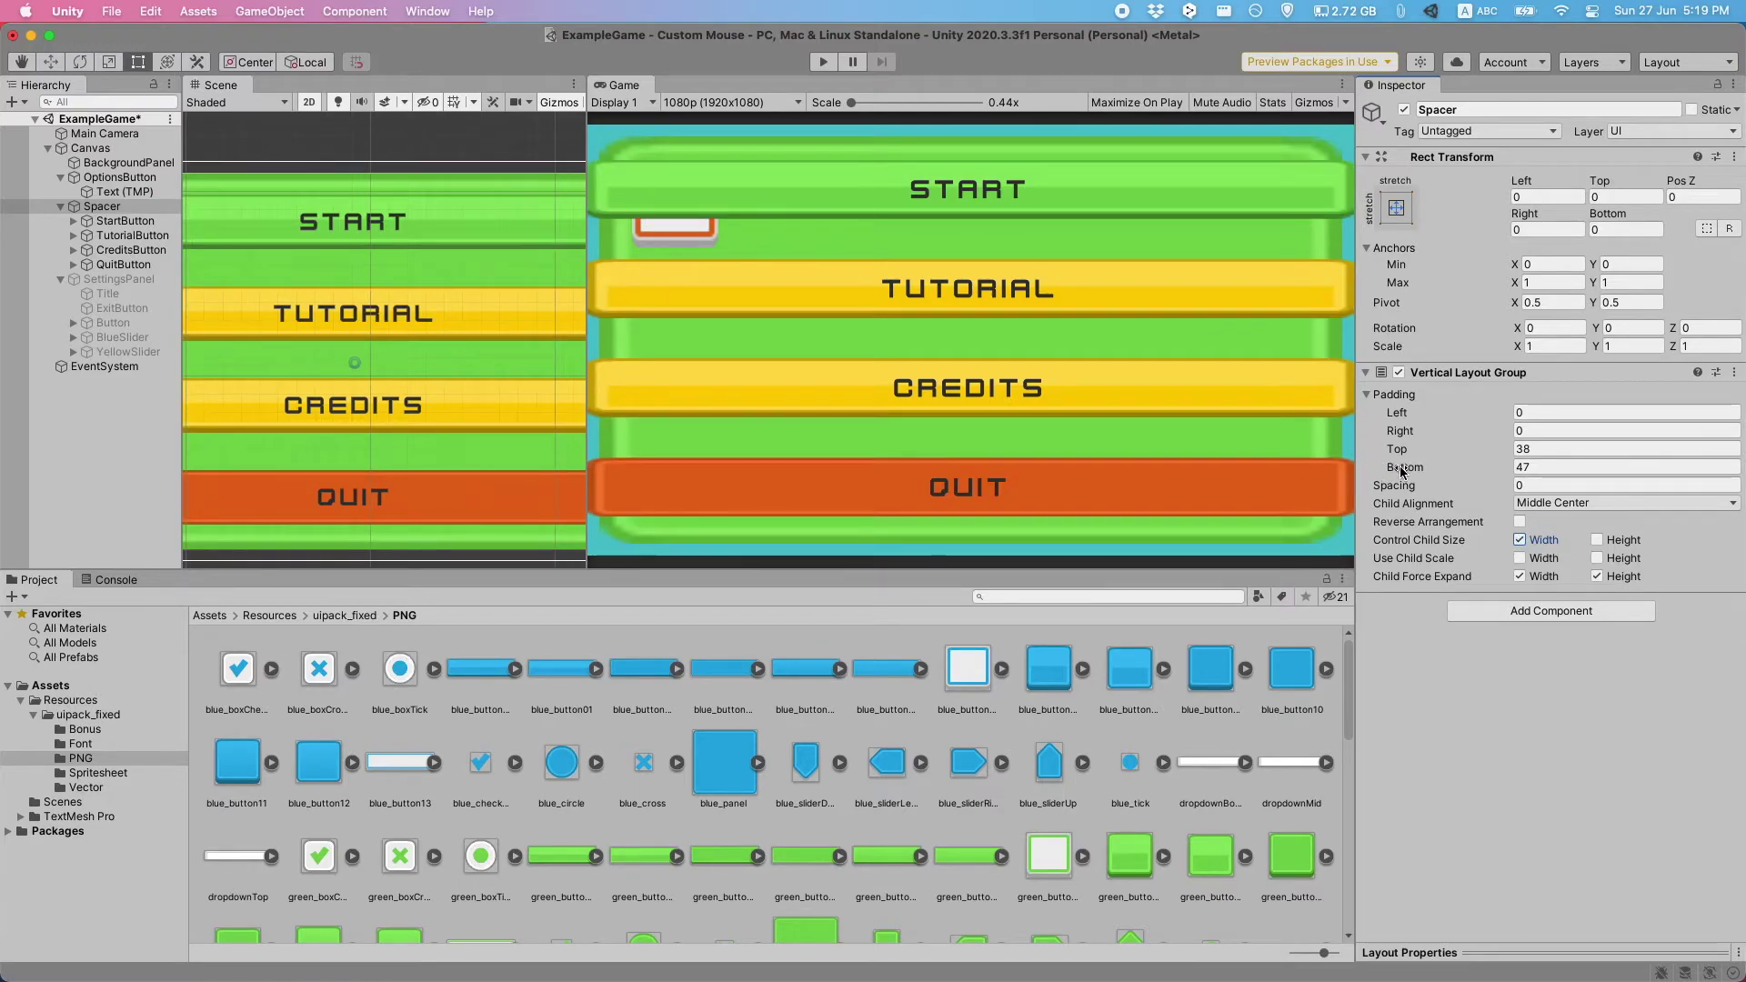
drag(1400, 412, 1605, 416)
drag(1391, 412, 1584, 450)
click(1414, 436)
drag(1414, 437, 1636, 543)
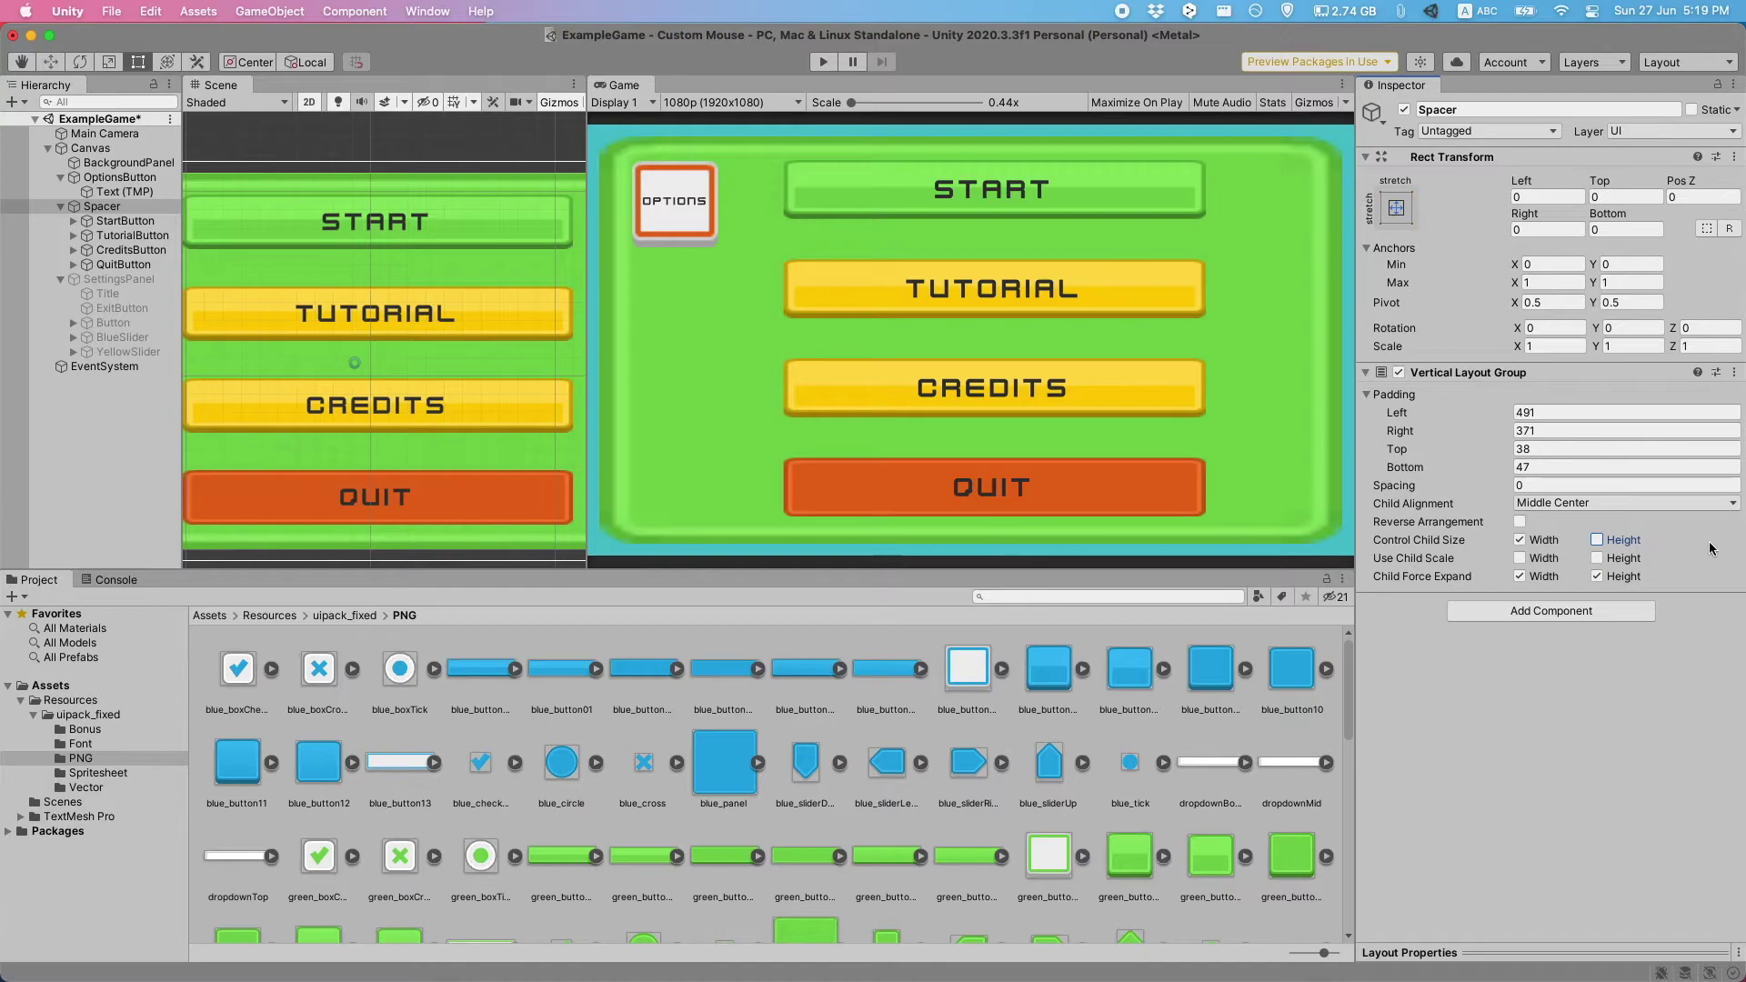
- Try letting the Vertical Layout Group control the child height, and undo it
click(1598, 540)
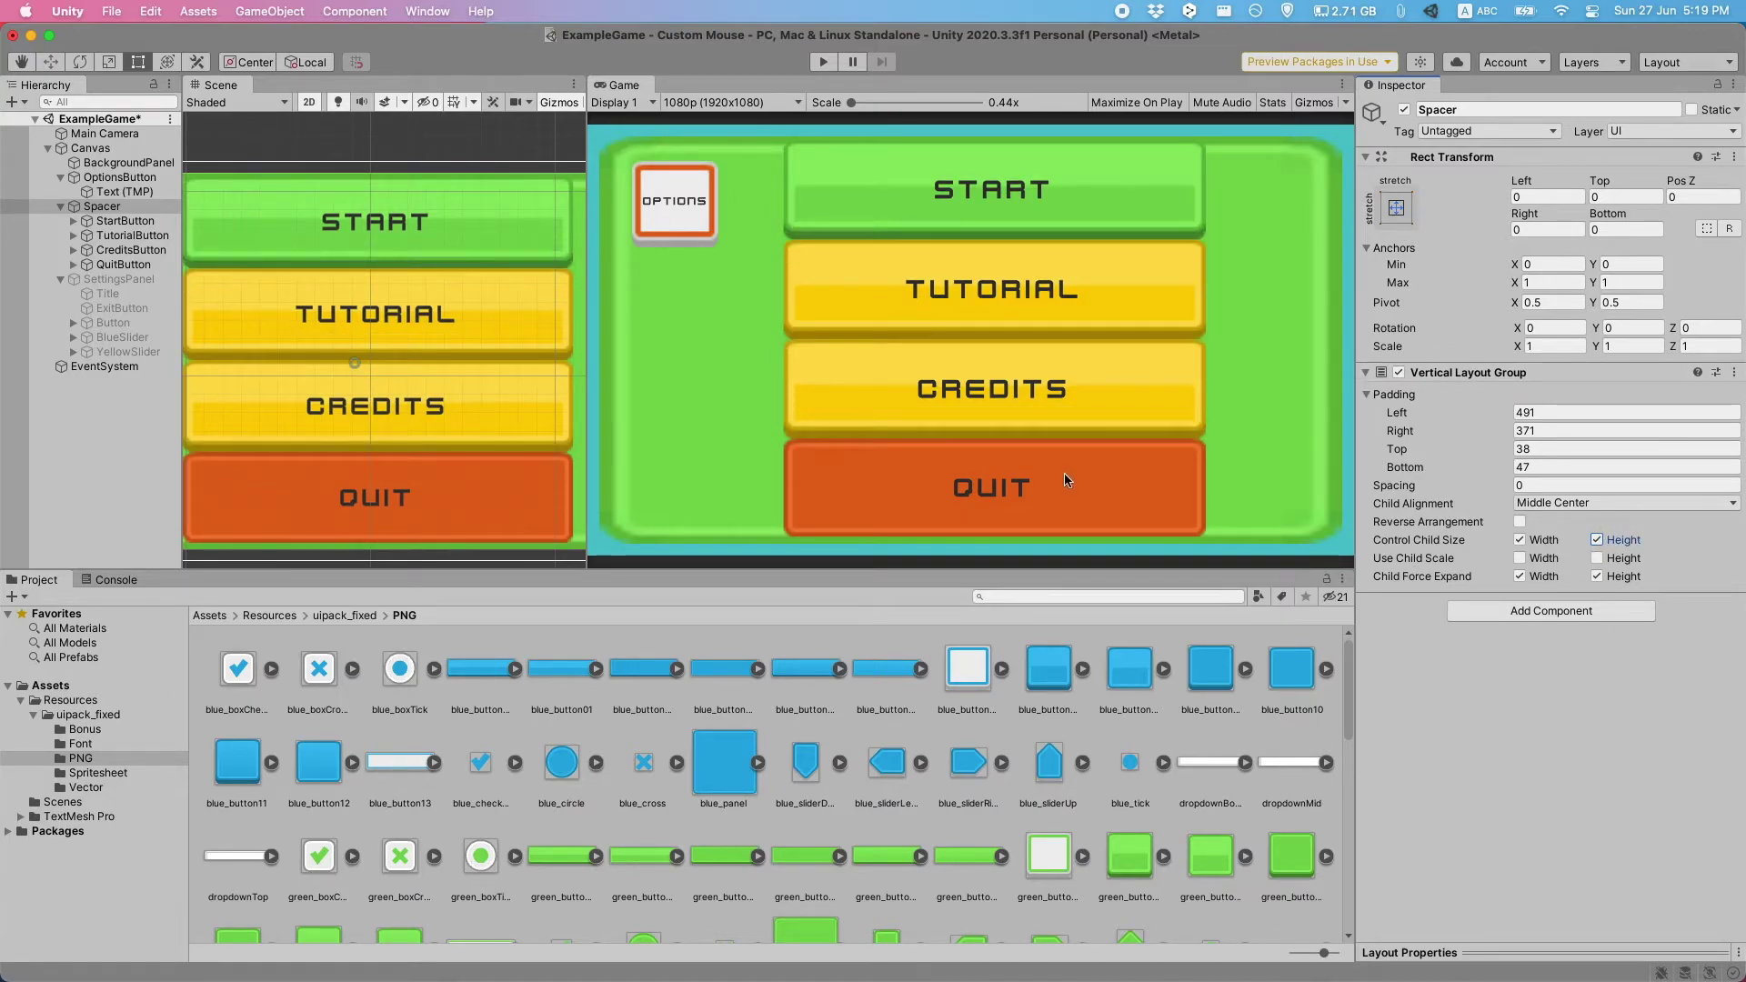
key(super+z)
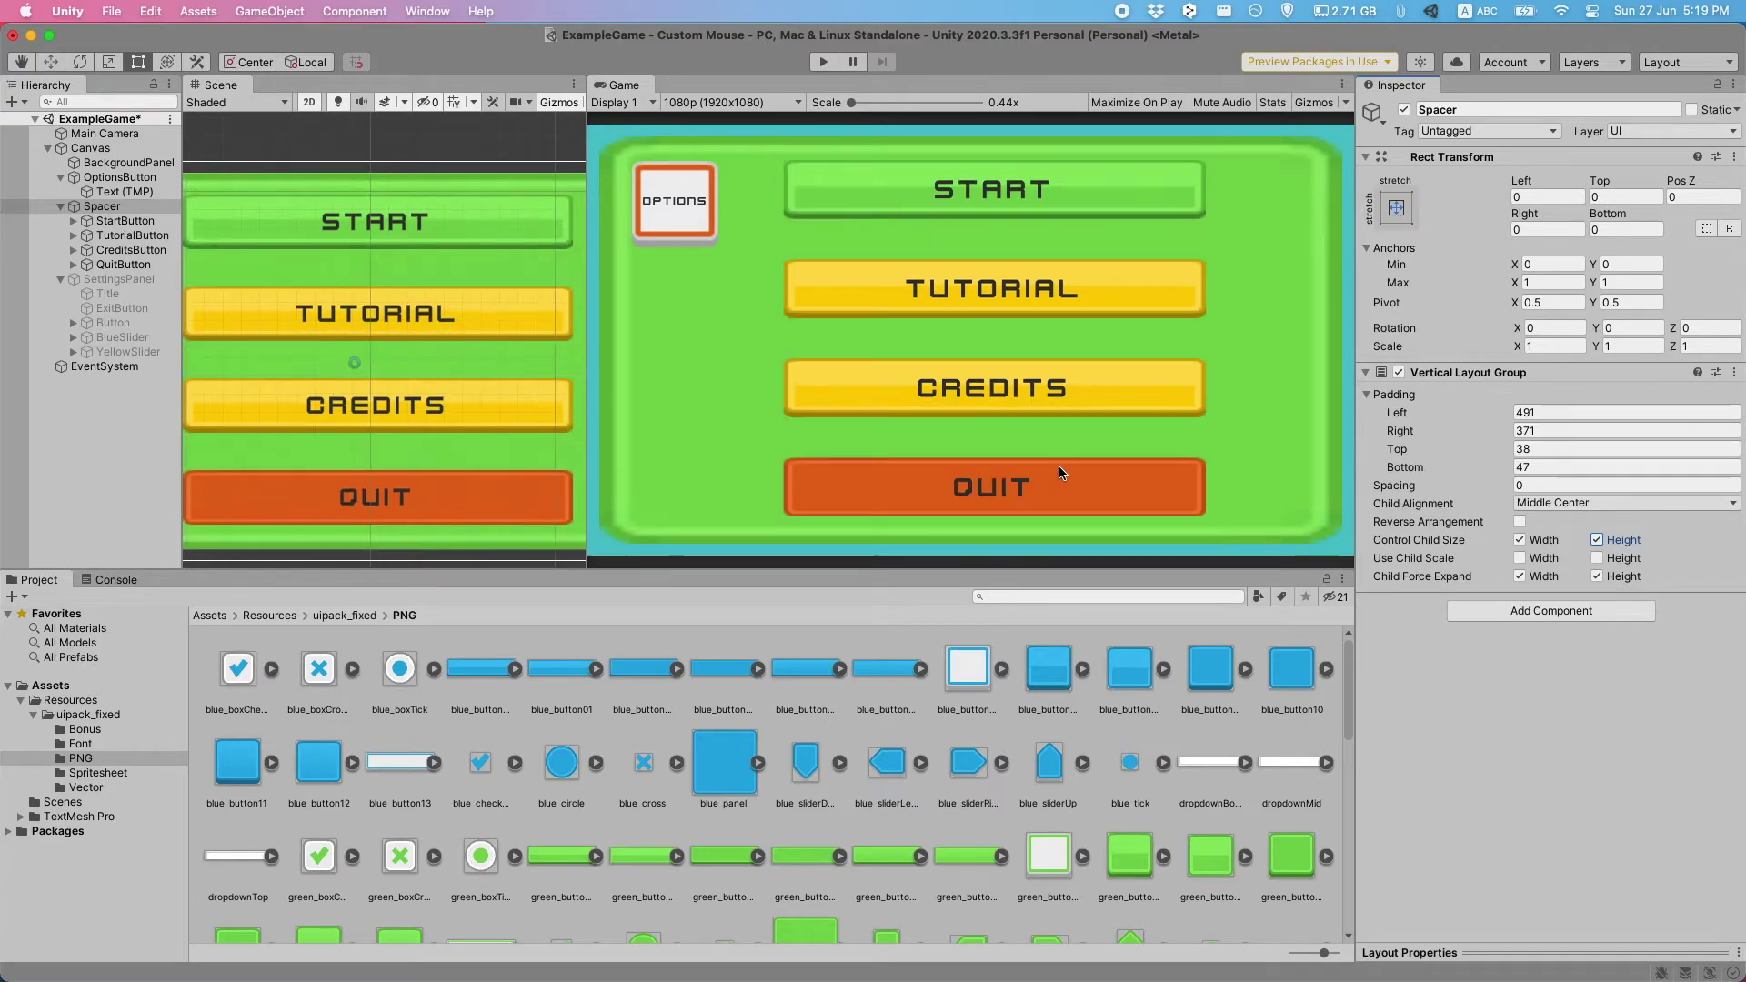
- Step through the buttons inside Spacer from StartButton to QuitButton to examine their layout-driven Rect Transforms
click(136, 224)
key(Up)
key(Down)
key(Down)
key(Down)
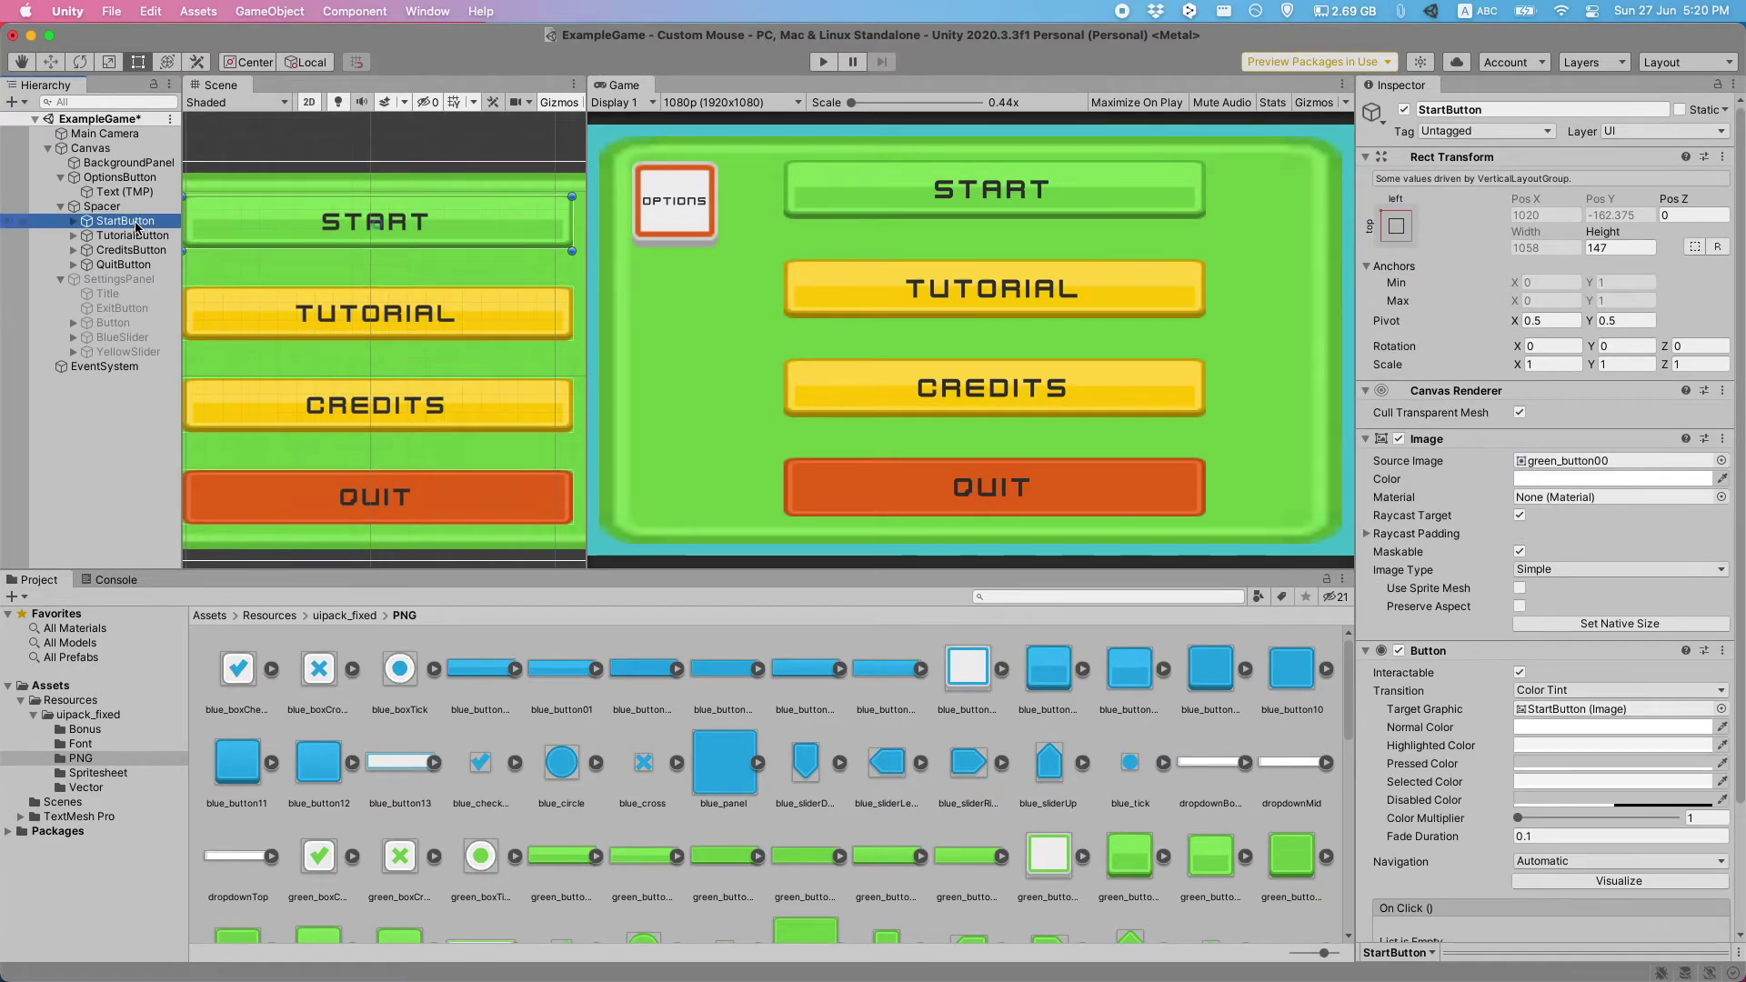
key(Up)
key(Up)
key(Up)
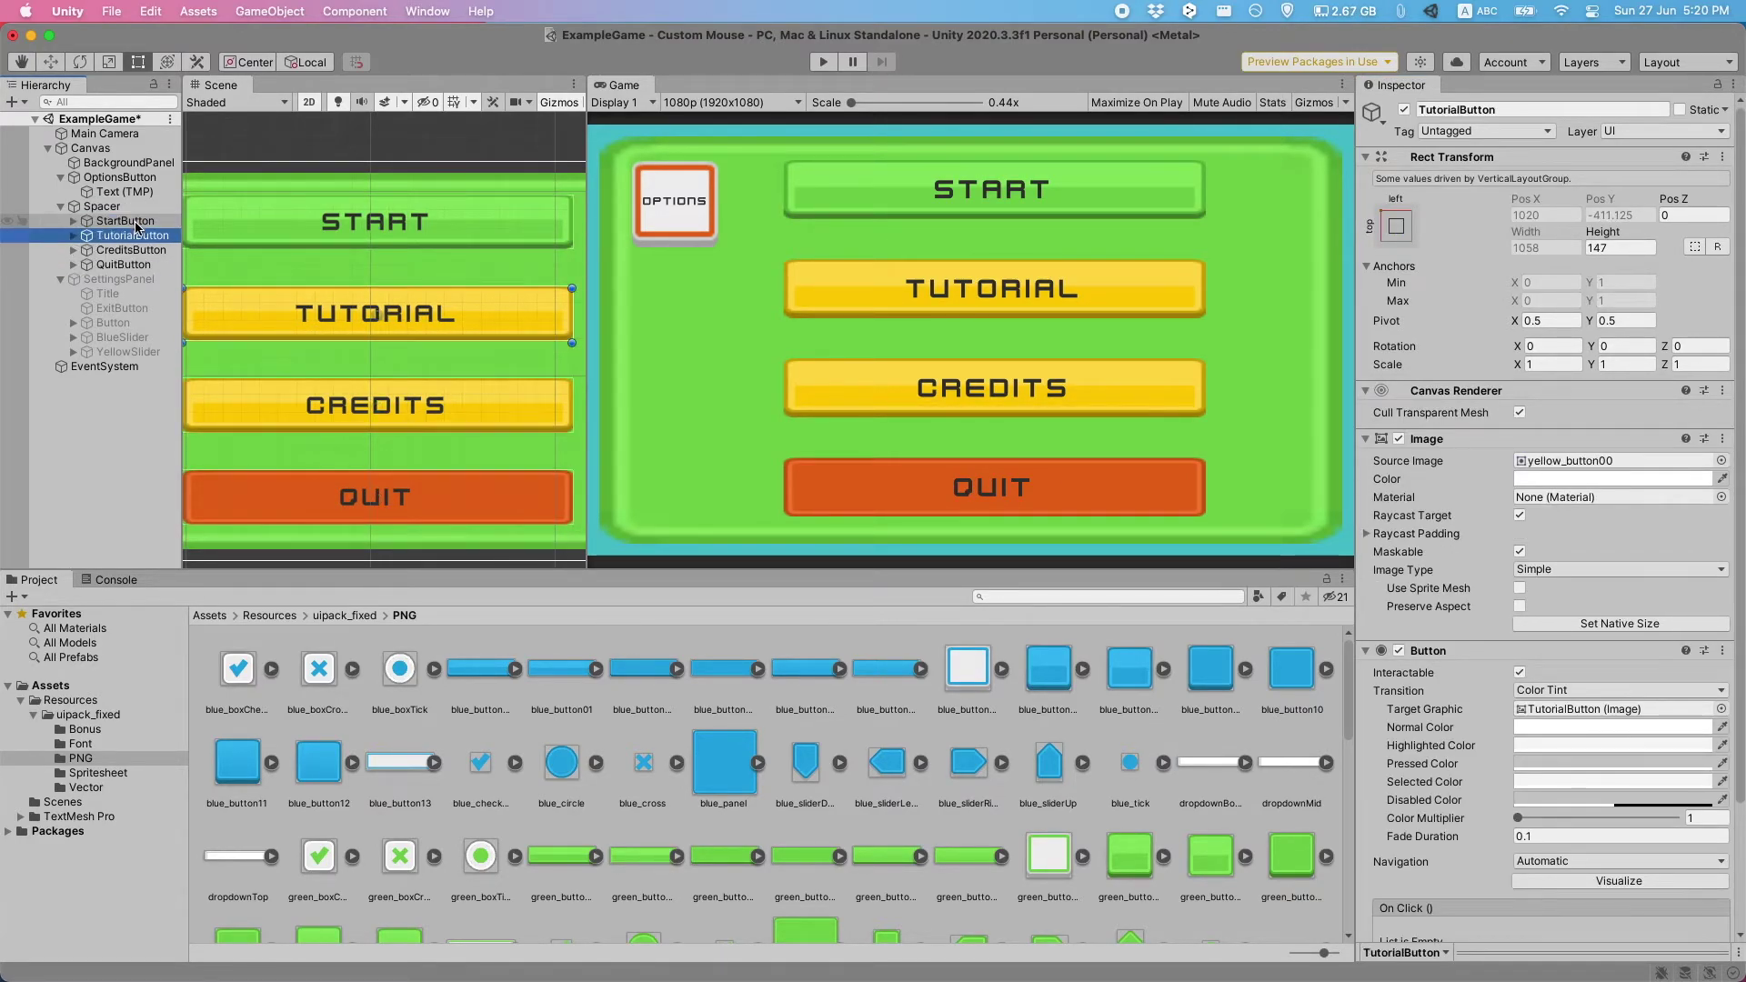
key(Down)
key(Down)
key(Down)
key(Down)
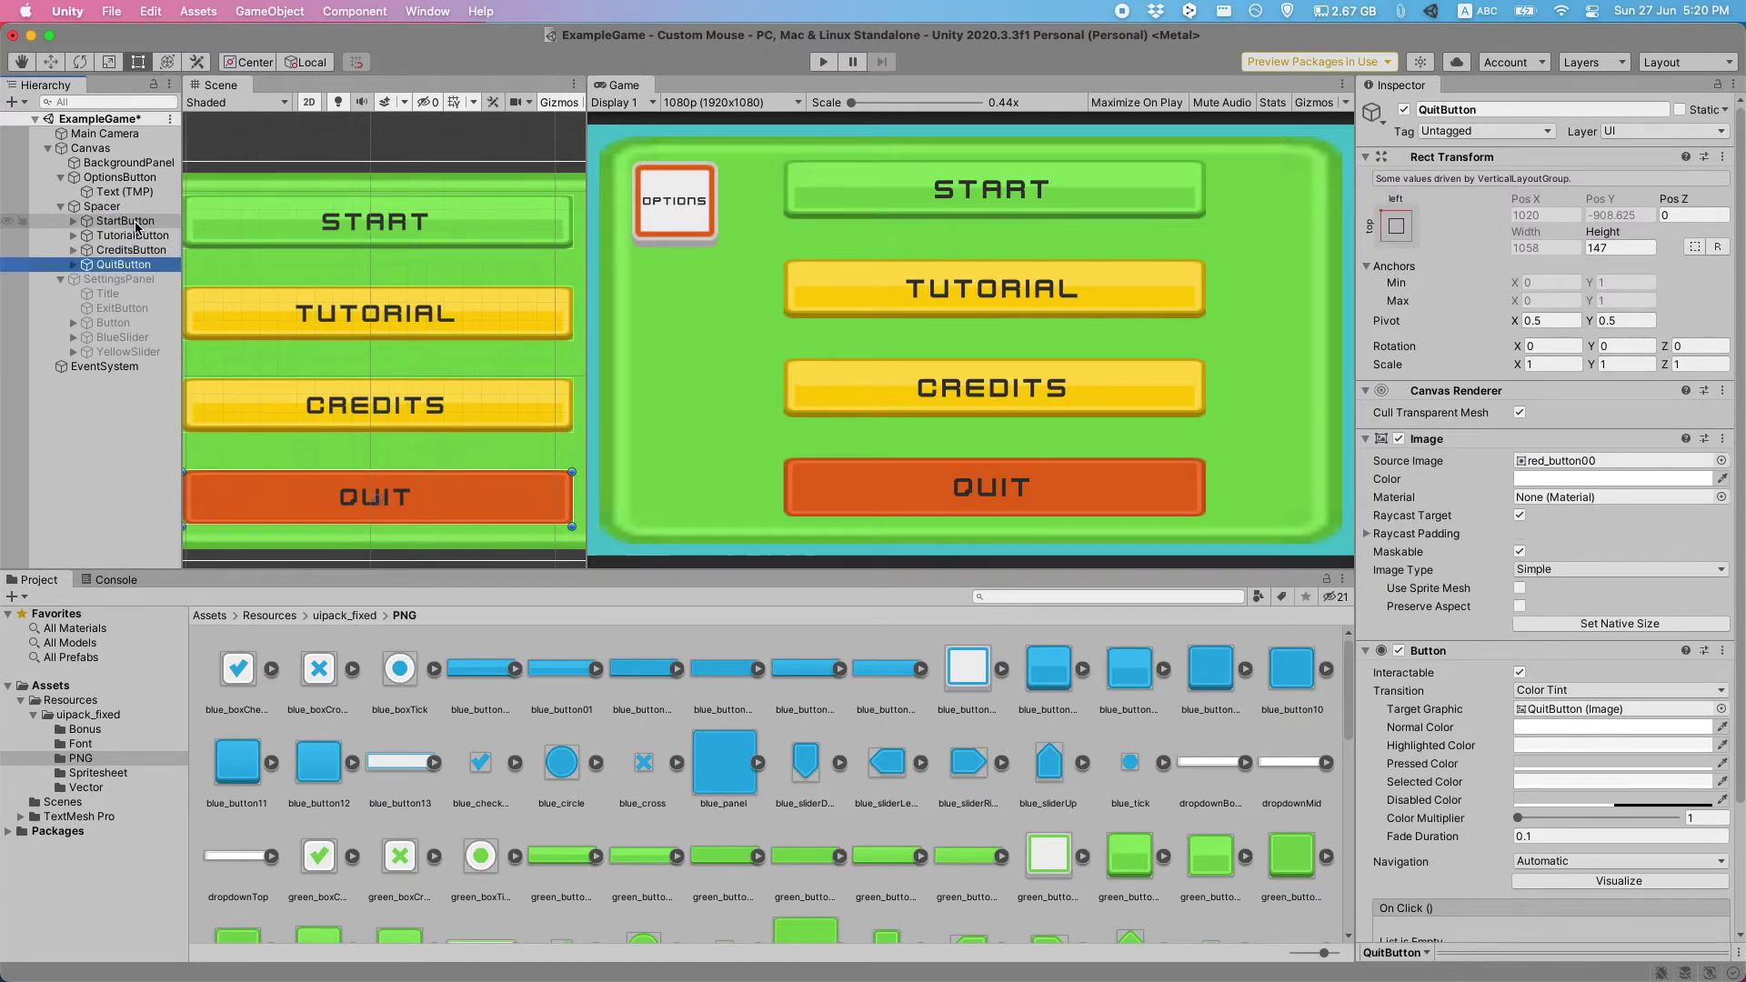
- Try duplicating QuitButton inside Spacer to test how the buttons are spaced, and undo the duplicates
key(super+d)
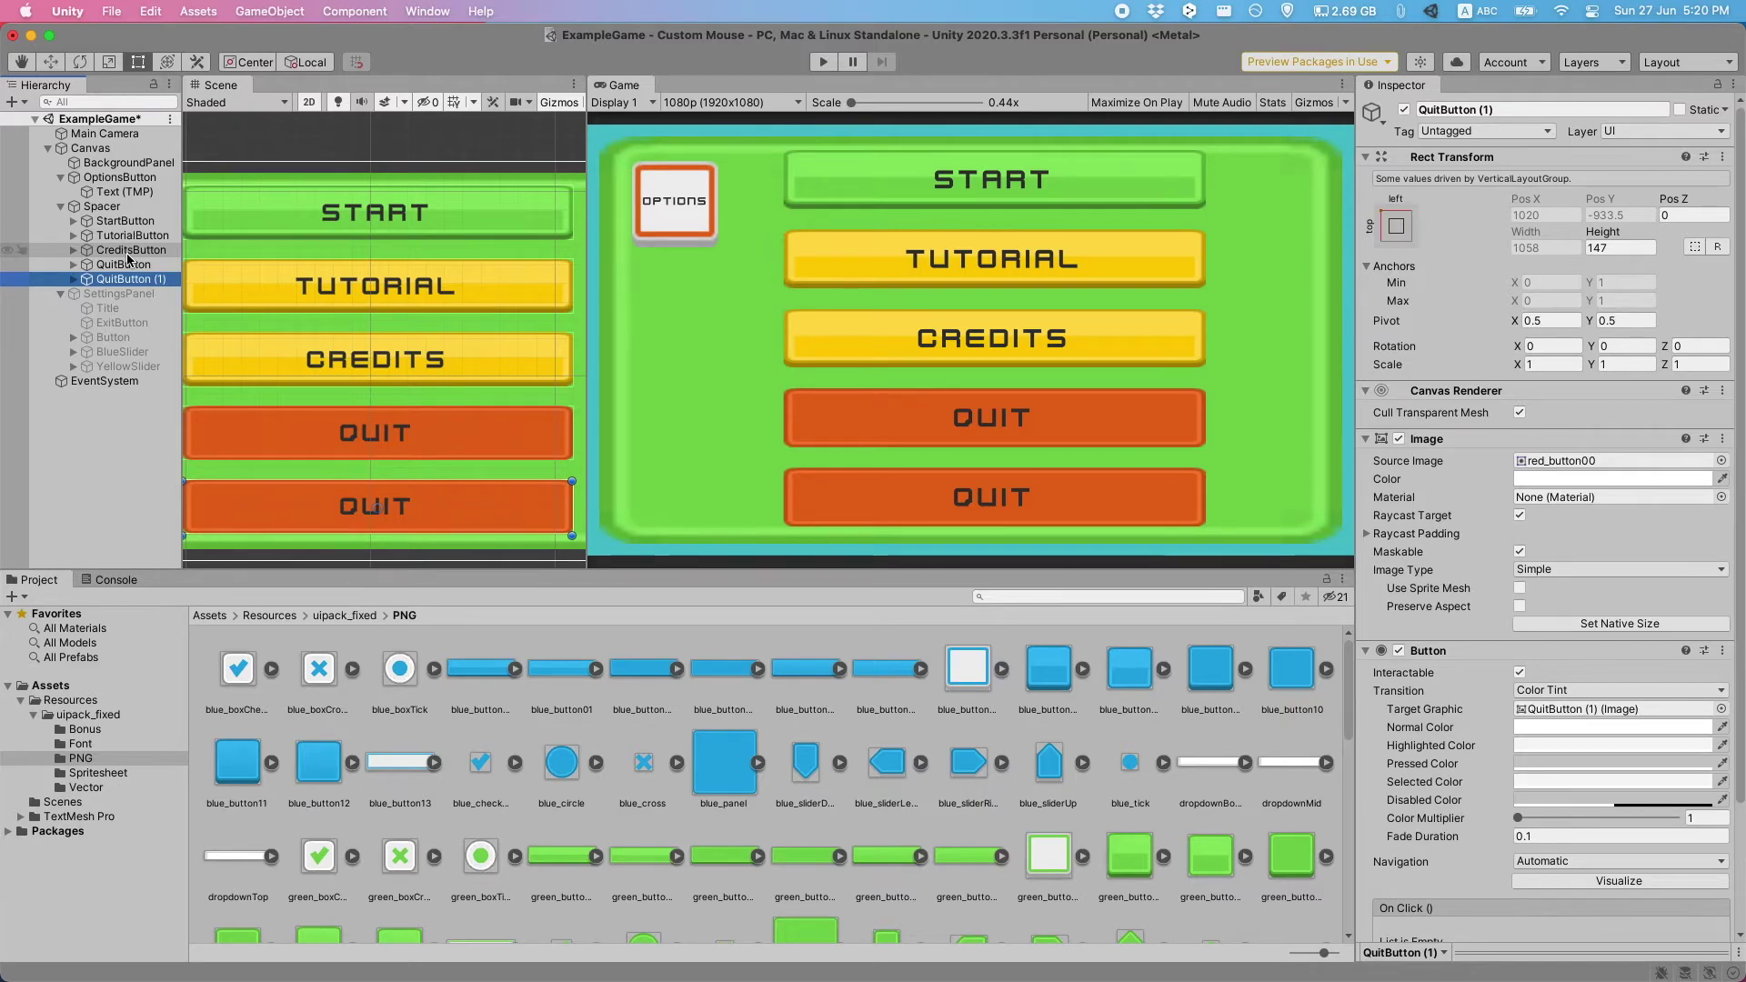
key(super+d)
key(super+d)
key(super+z)
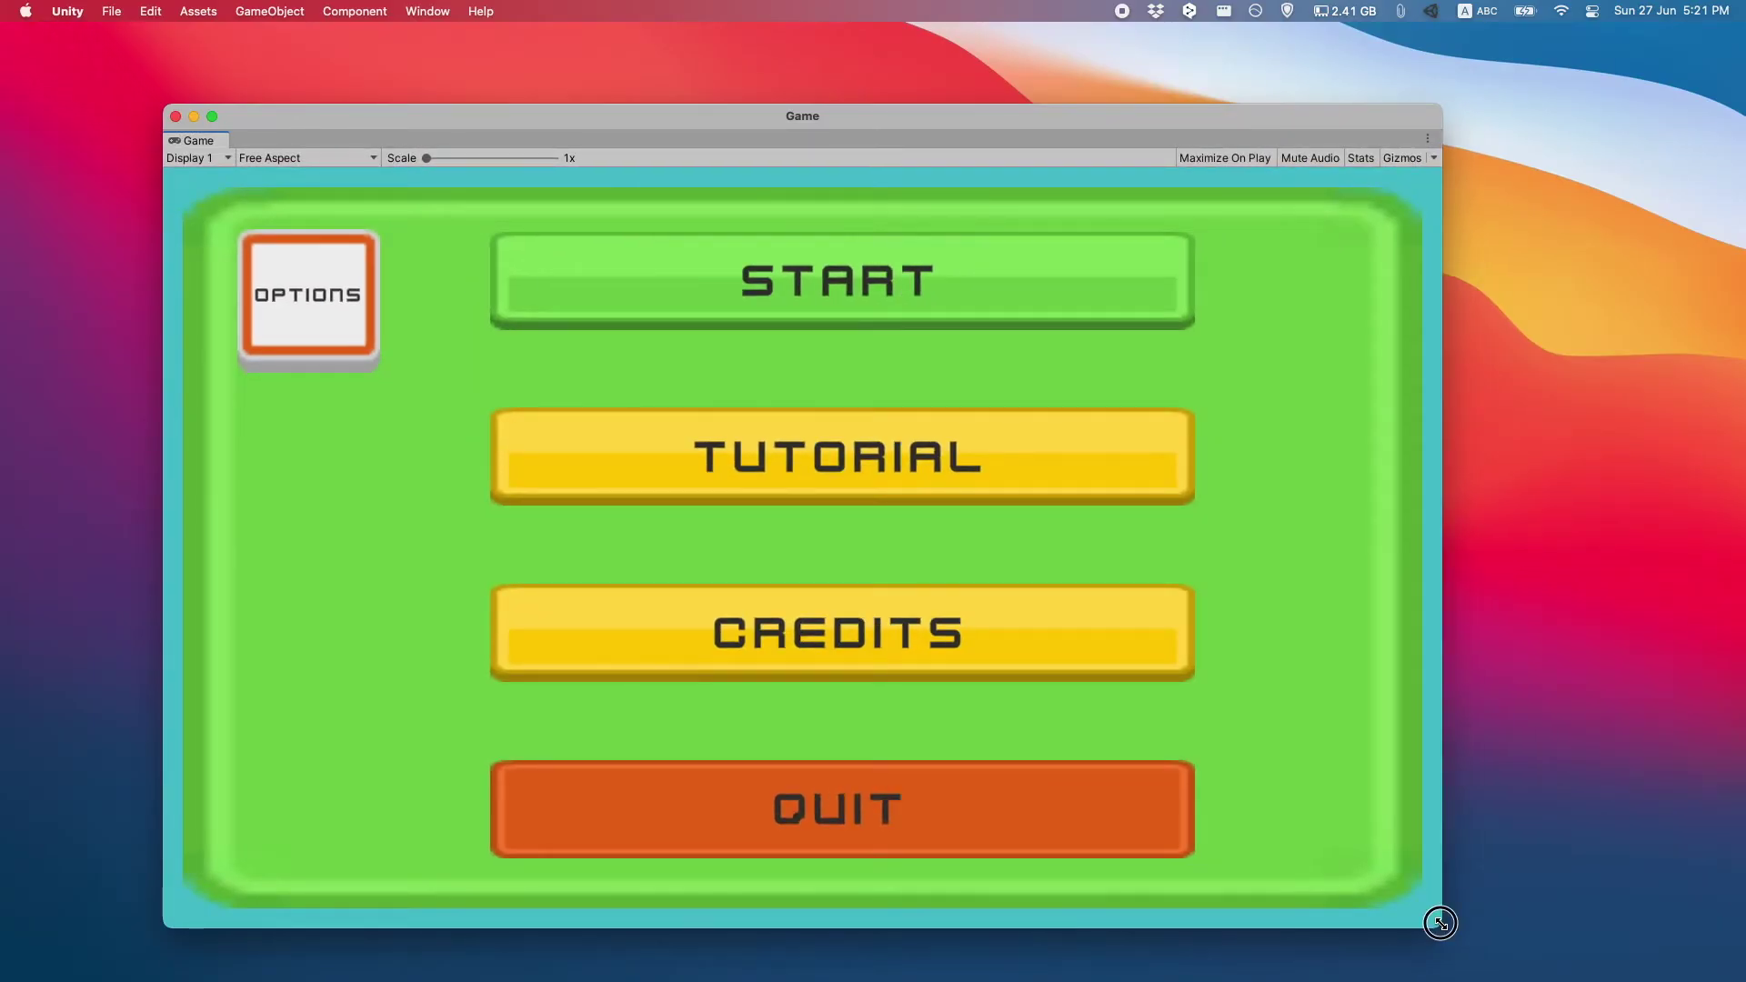
- Resize the free-aspect Game window to a wider, shorter shape to examine how the button column adapts
drag(1442, 919, 1552, 835)
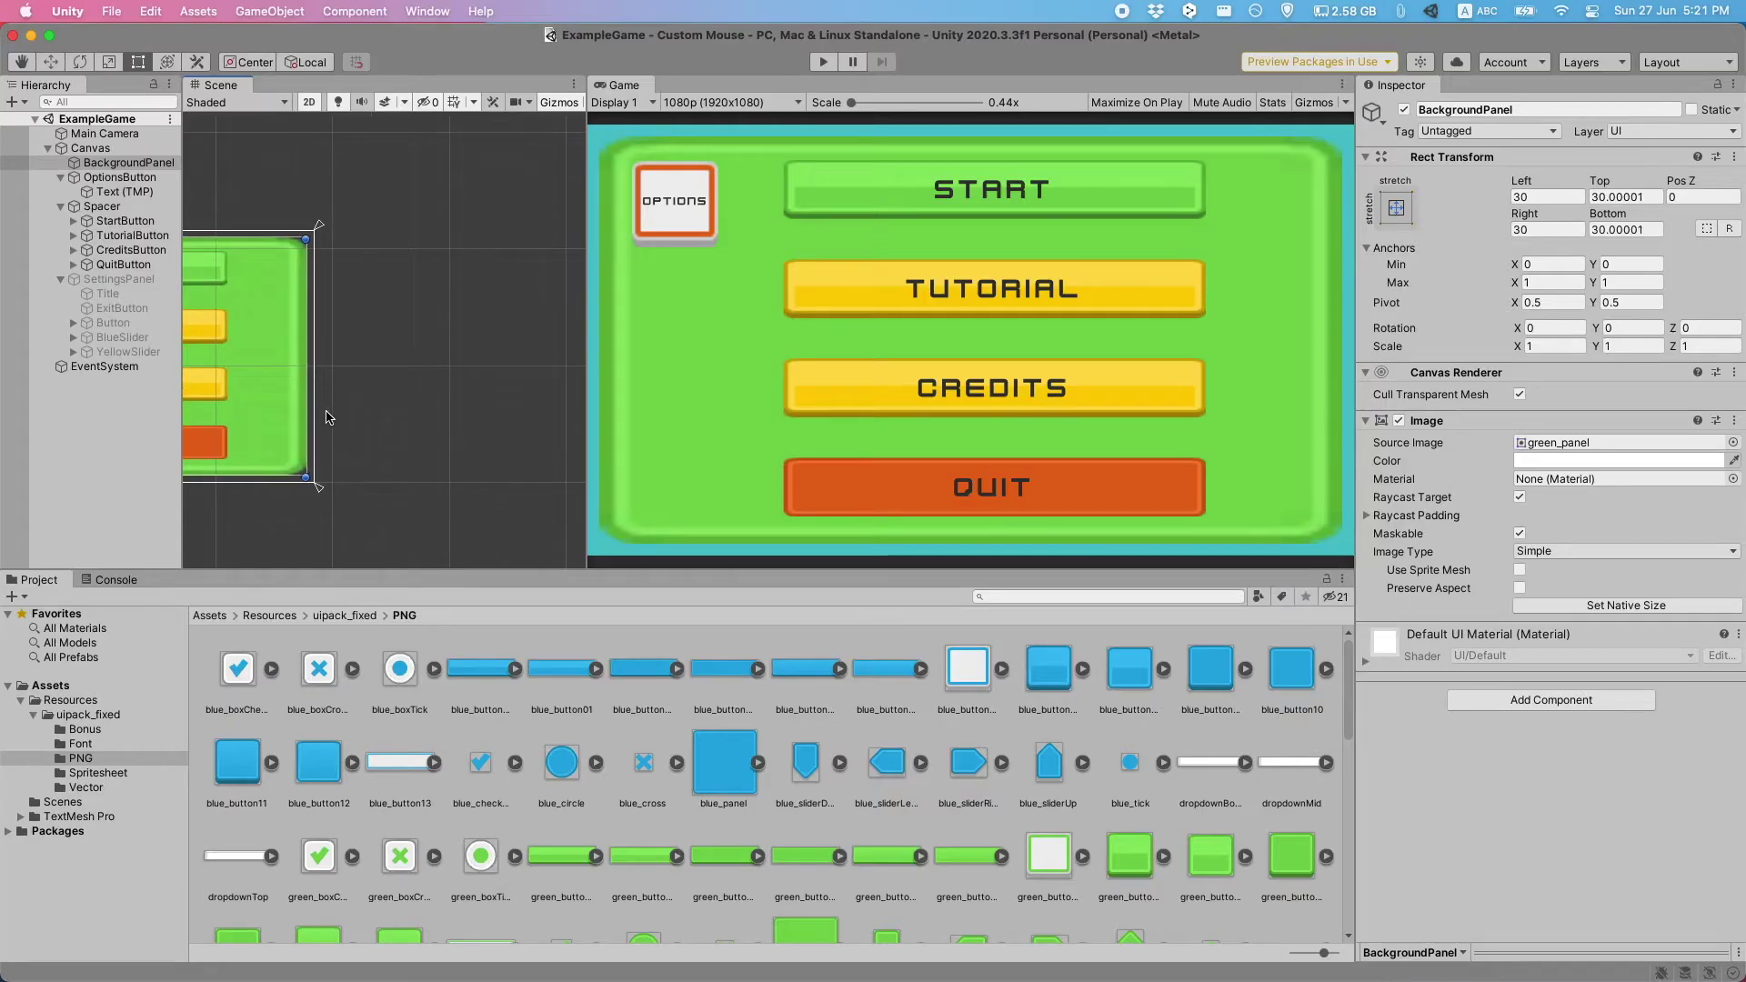
- Try widening BackgroundPanel beyond the Canvas's right edge to examine its stretched border, and undo the resize
drag(295, 382, 549, 373)
middle_drag(549, 373, 454, 393)
scroll(419, 435, up, 5)
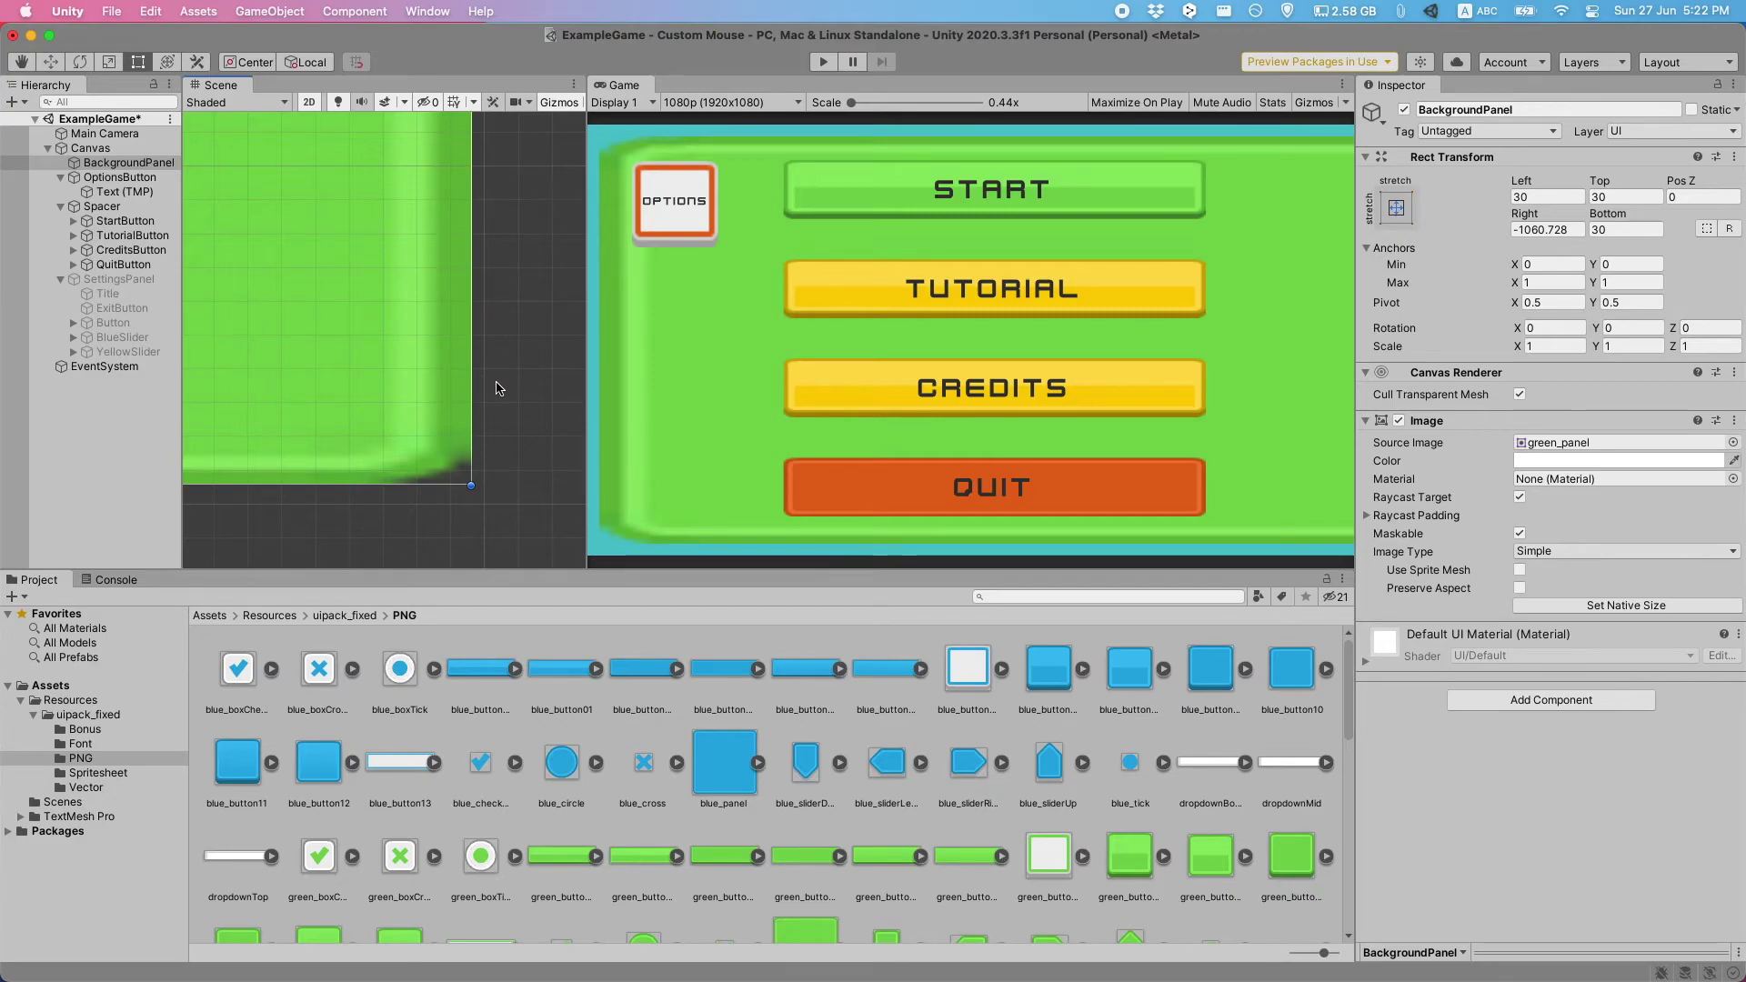
key(super+z)
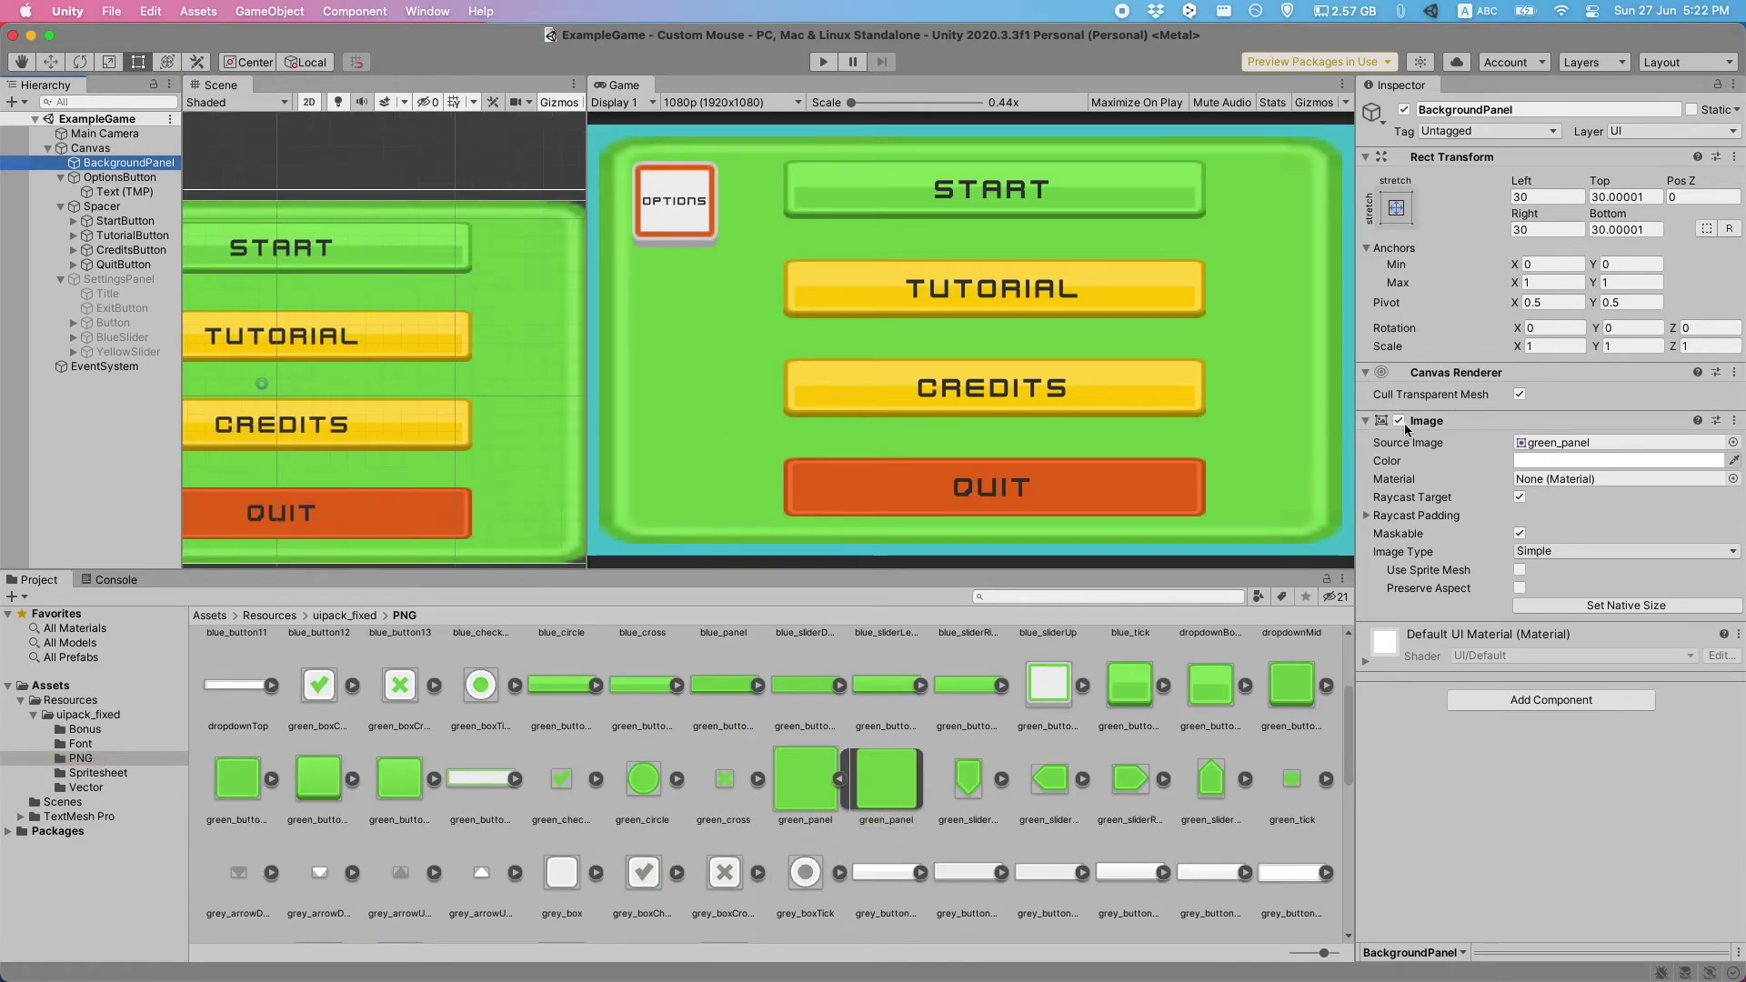
- Locate the green_panel texture used by BackgroundPanel and open it in the Sprite Editor
click(1539, 443)
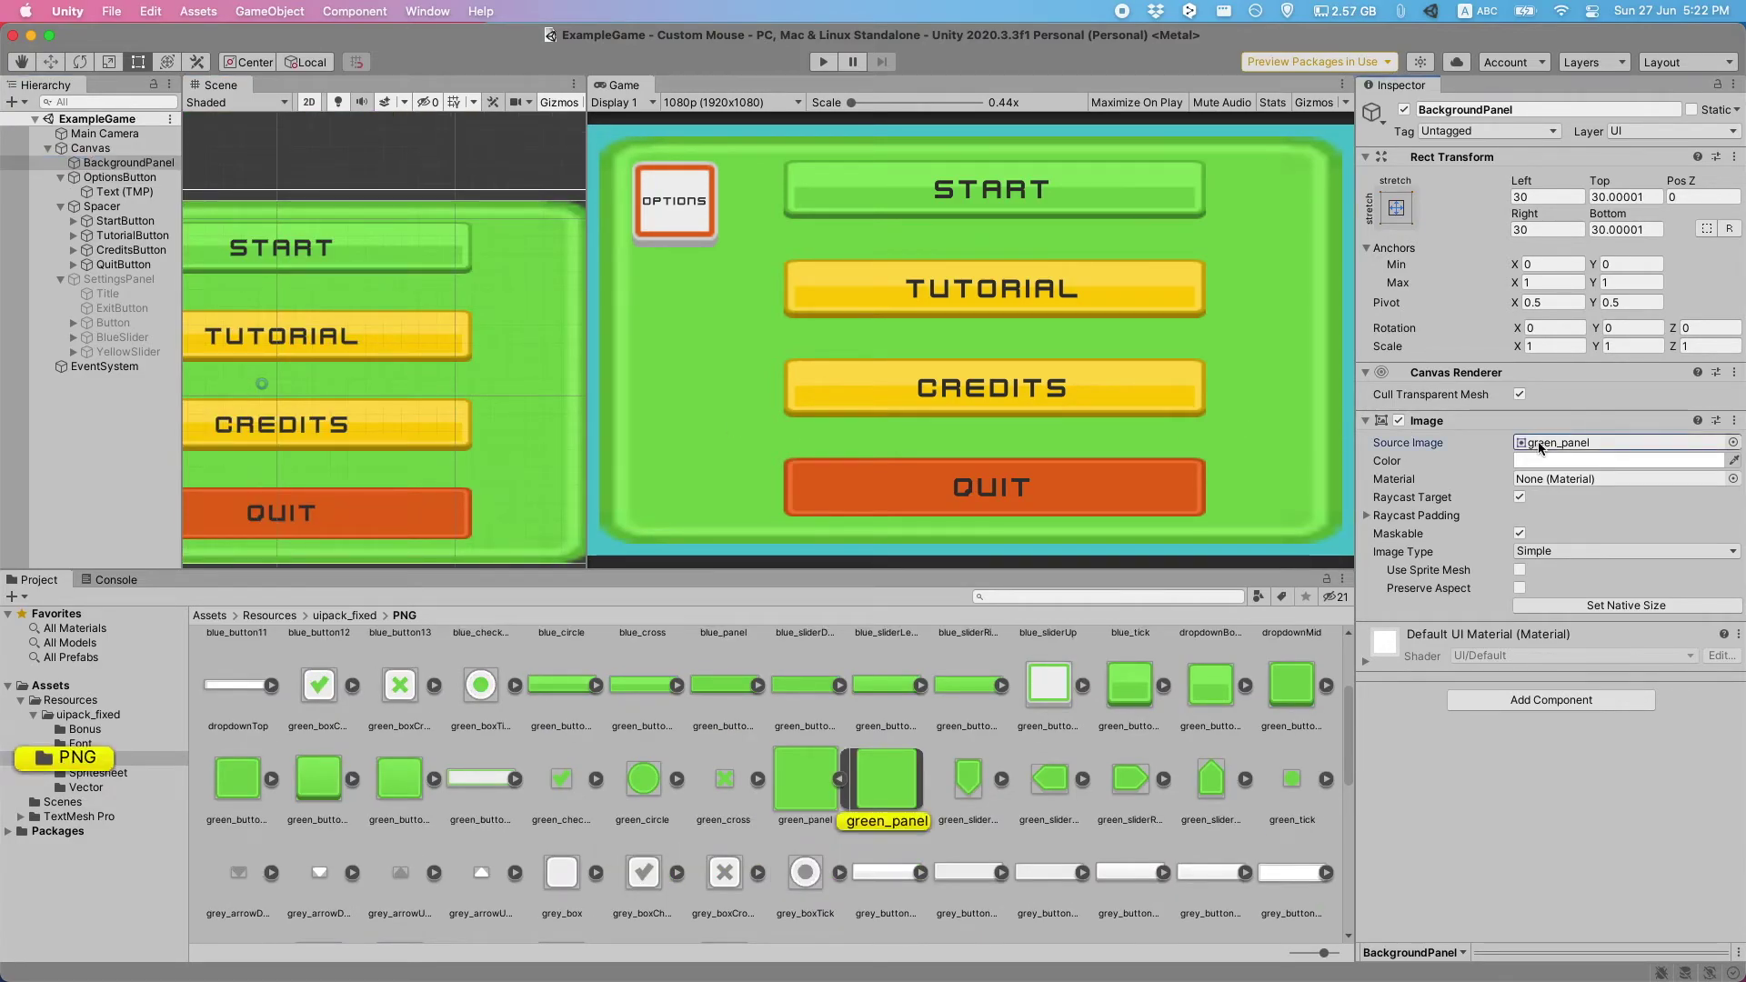
click(800, 783)
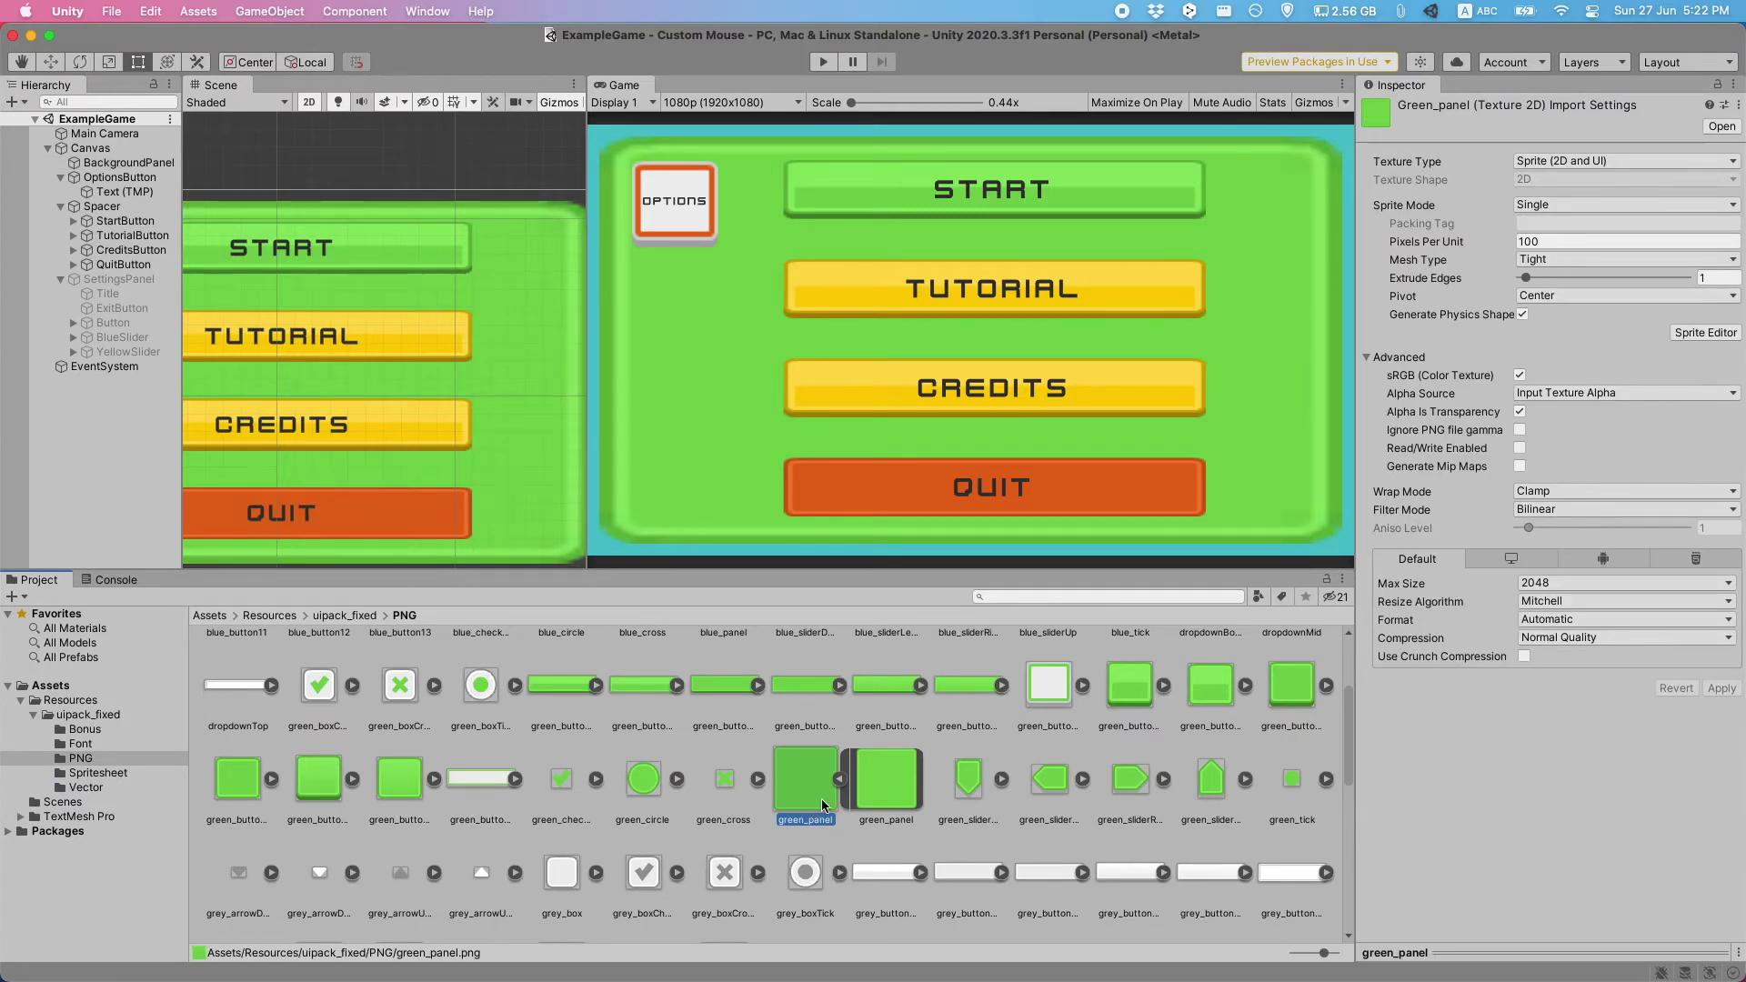
click(1681, 336)
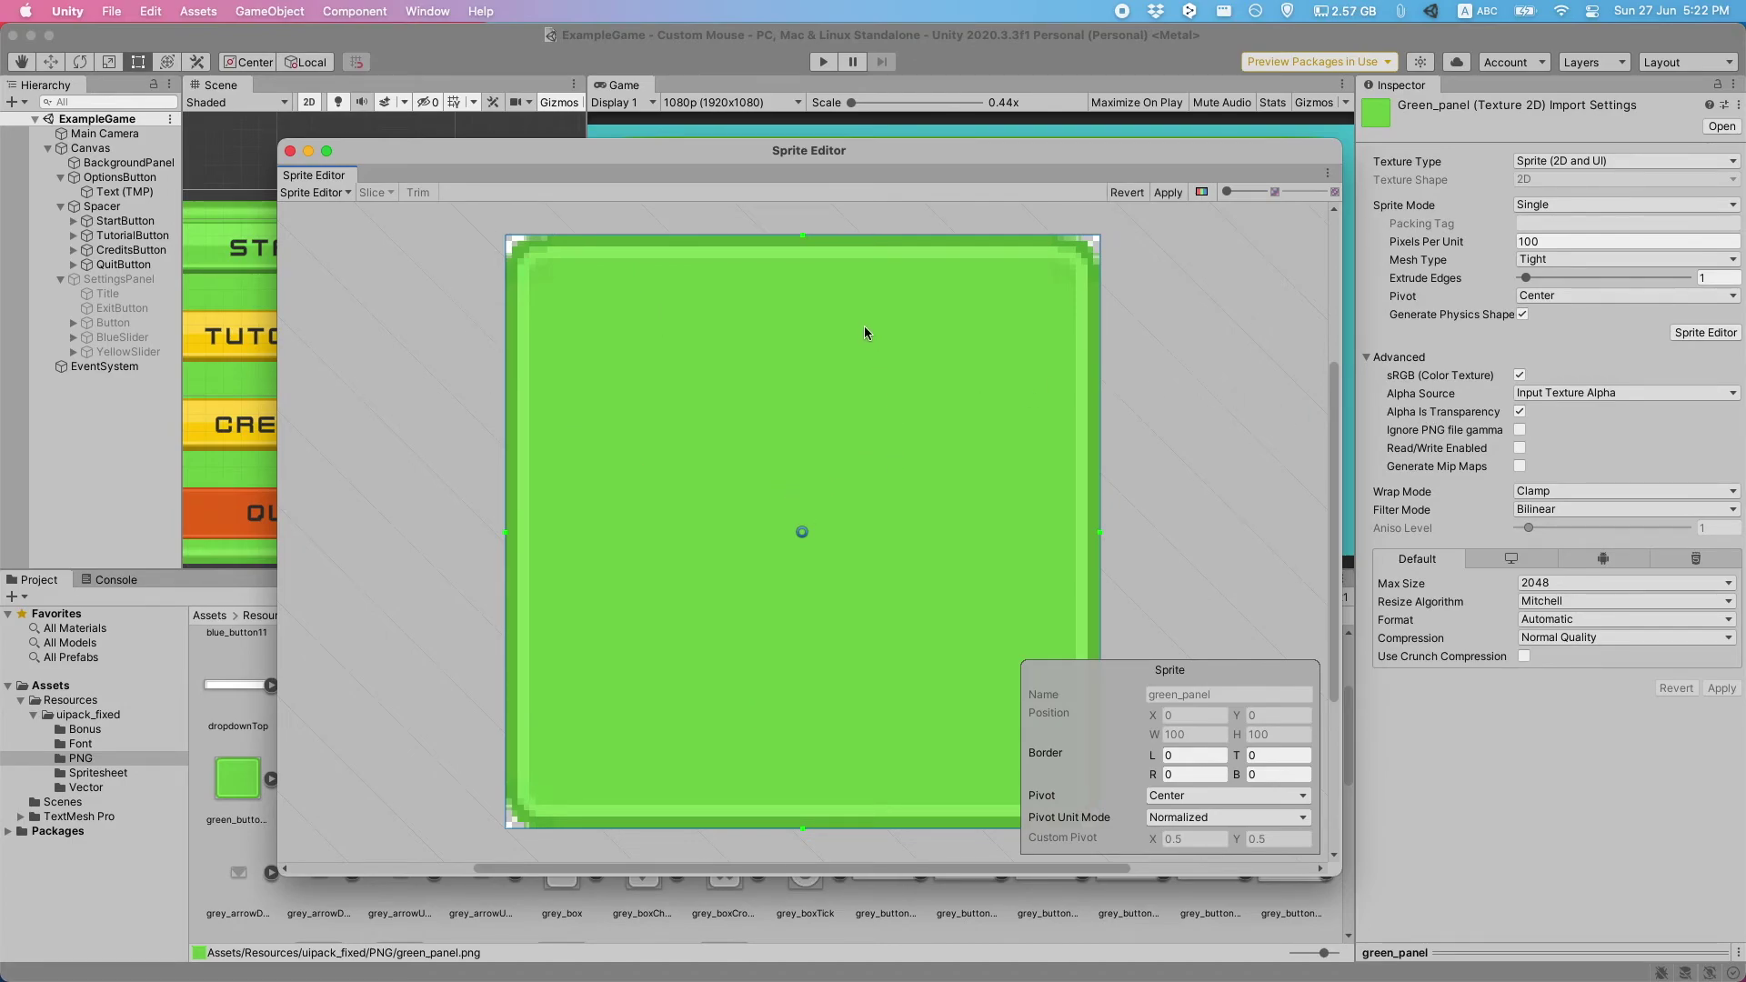
- Set the green_panel sprite's border to 5 on all four sides, apply it and close the Sprite Editor
drag(806, 236, 805, 263)
drag(509, 547, 530, 545)
middle_drag(818, 800, 722, 665)
drag(728, 693, 728, 667)
scroll(500, 669, up, 3)
drag(412, 598, 418, 598)
middle_drag(1155, 530, 869, 586)
drag(874, 586, 838, 584)
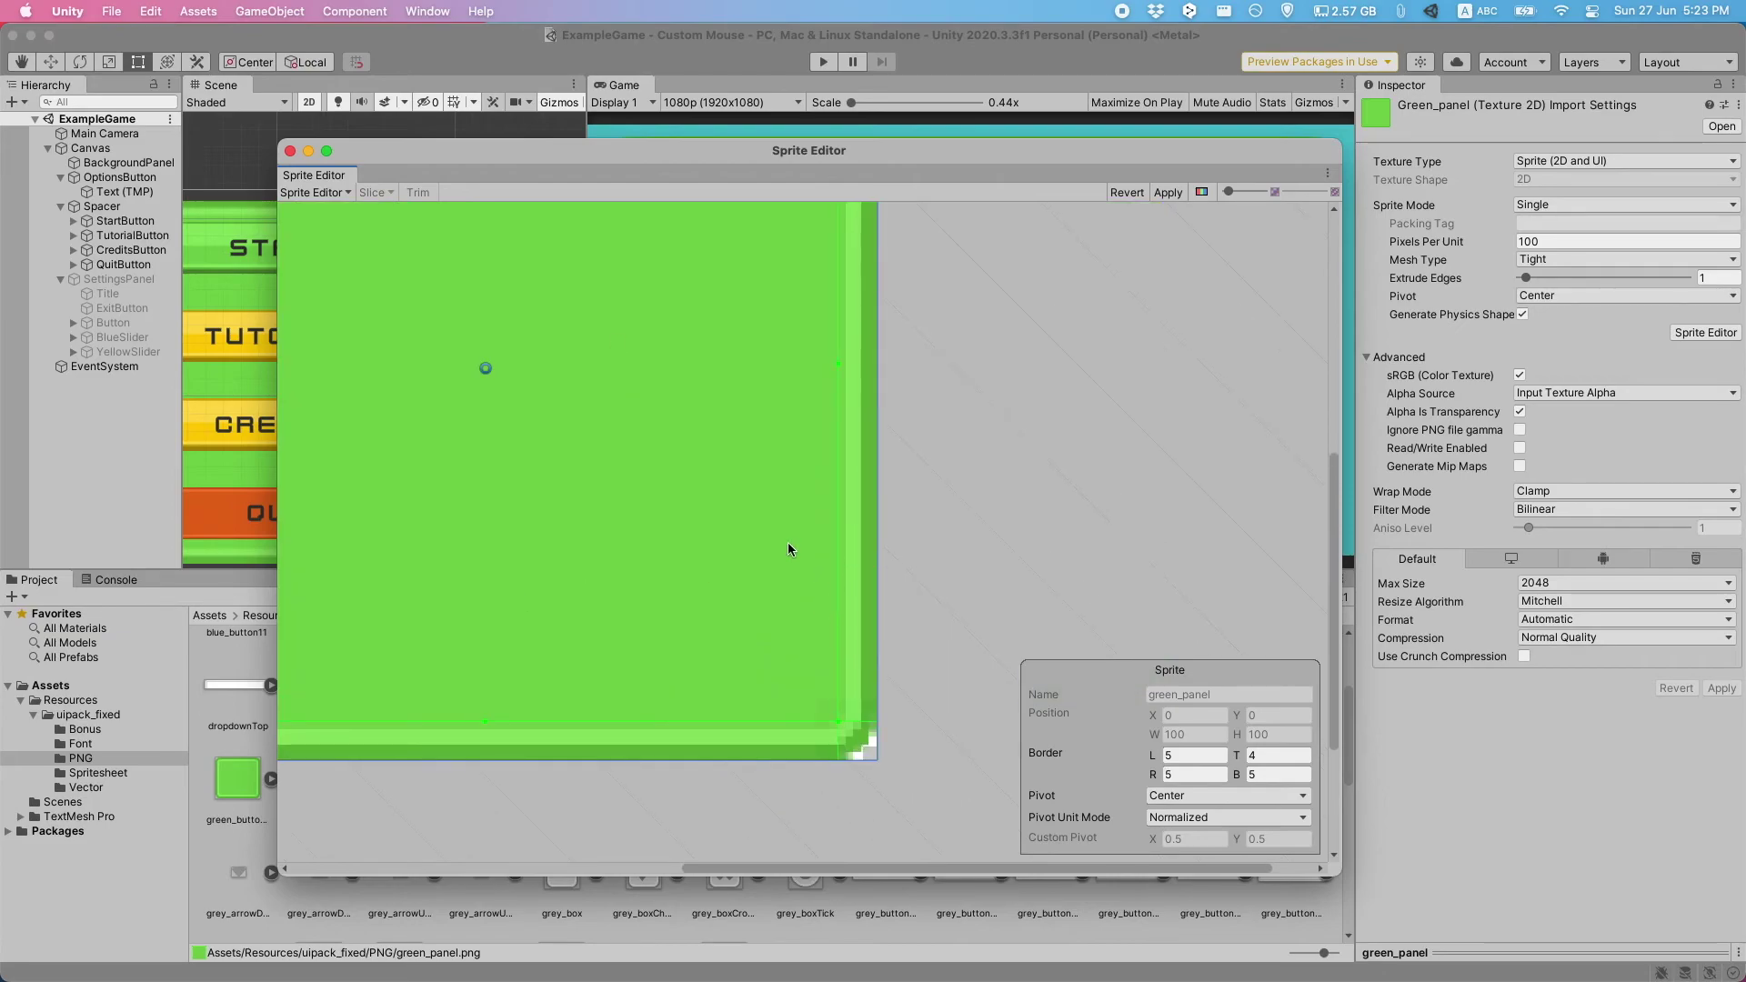
scroll(787, 549, down, 5)
middle_drag(716, 532, 718, 530)
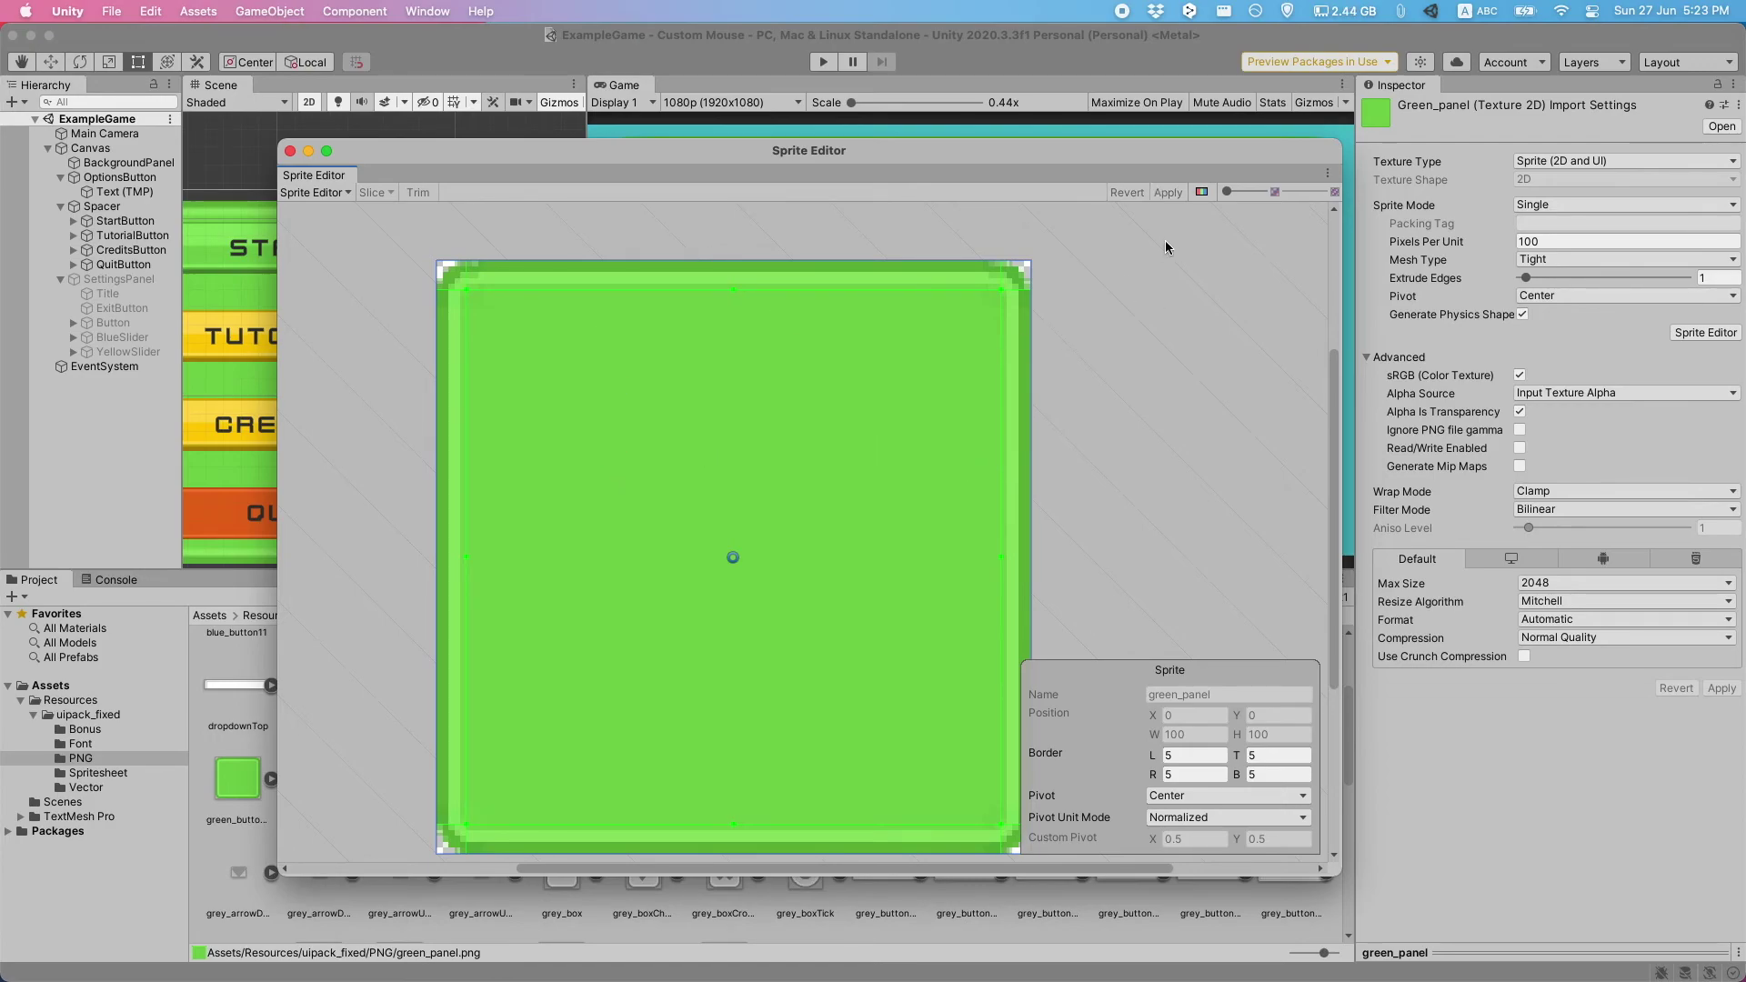
click(291, 152)
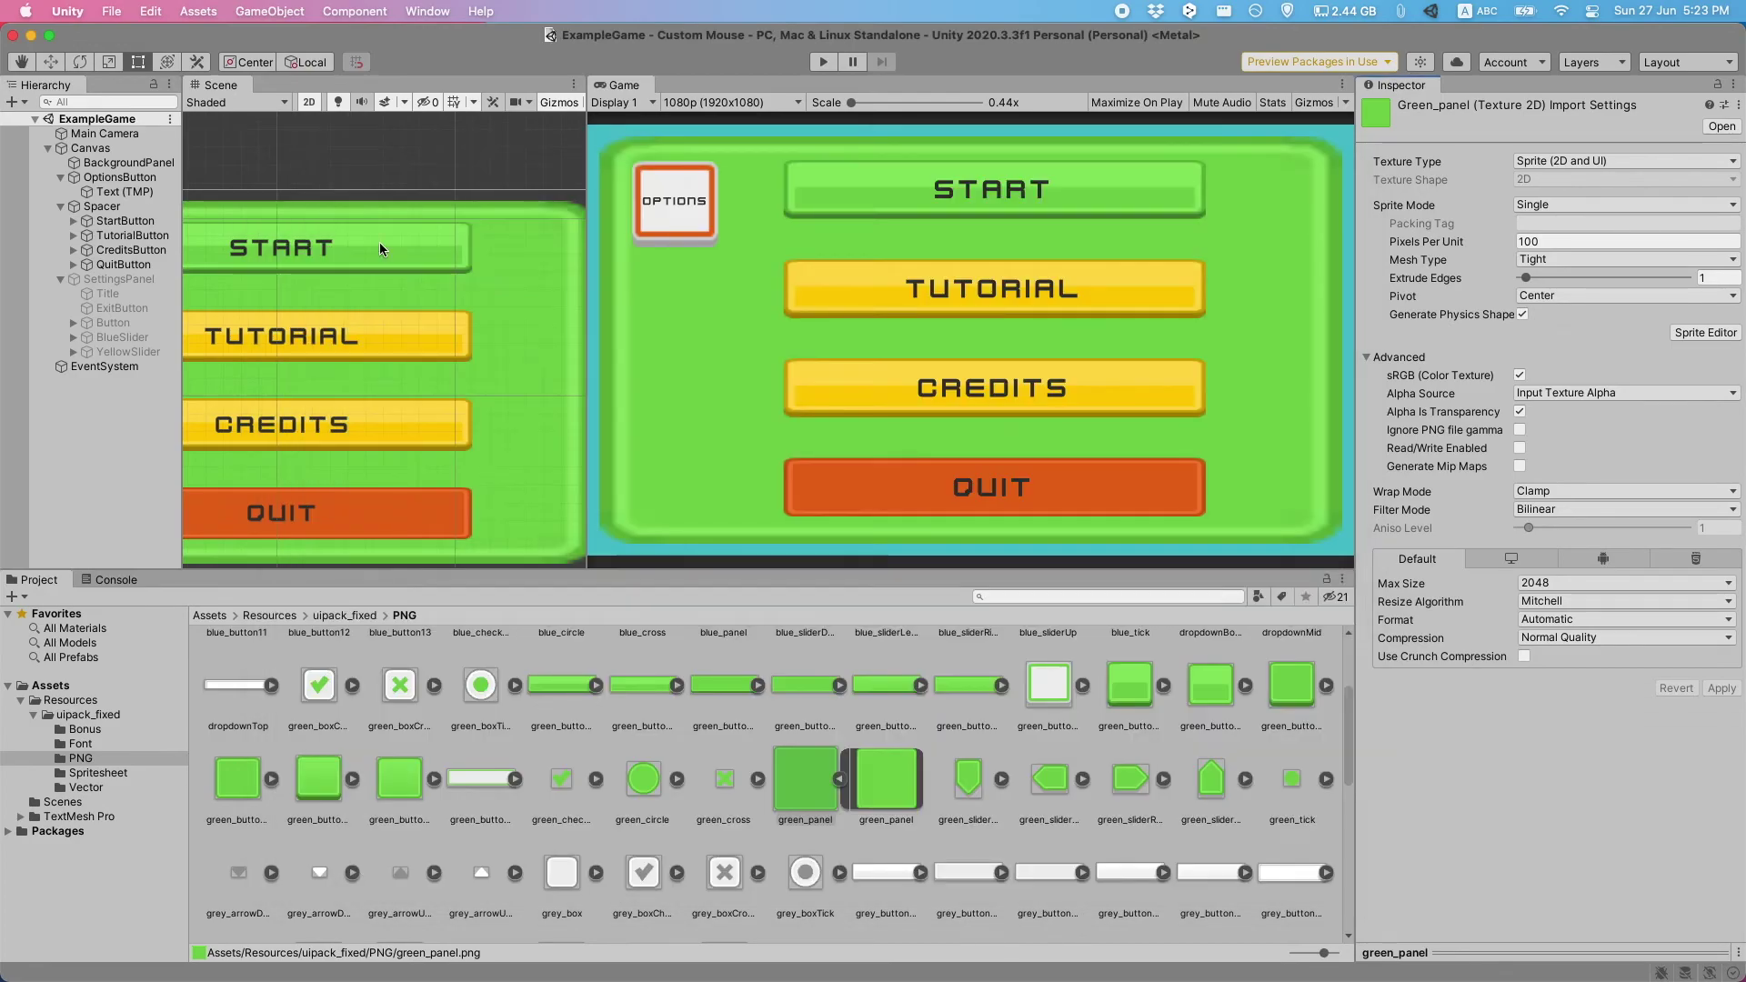
- Set BackgroundPanel's image type to Sliced with a Pixels Per Unit Multiplier of 0.11
click(345, 220)
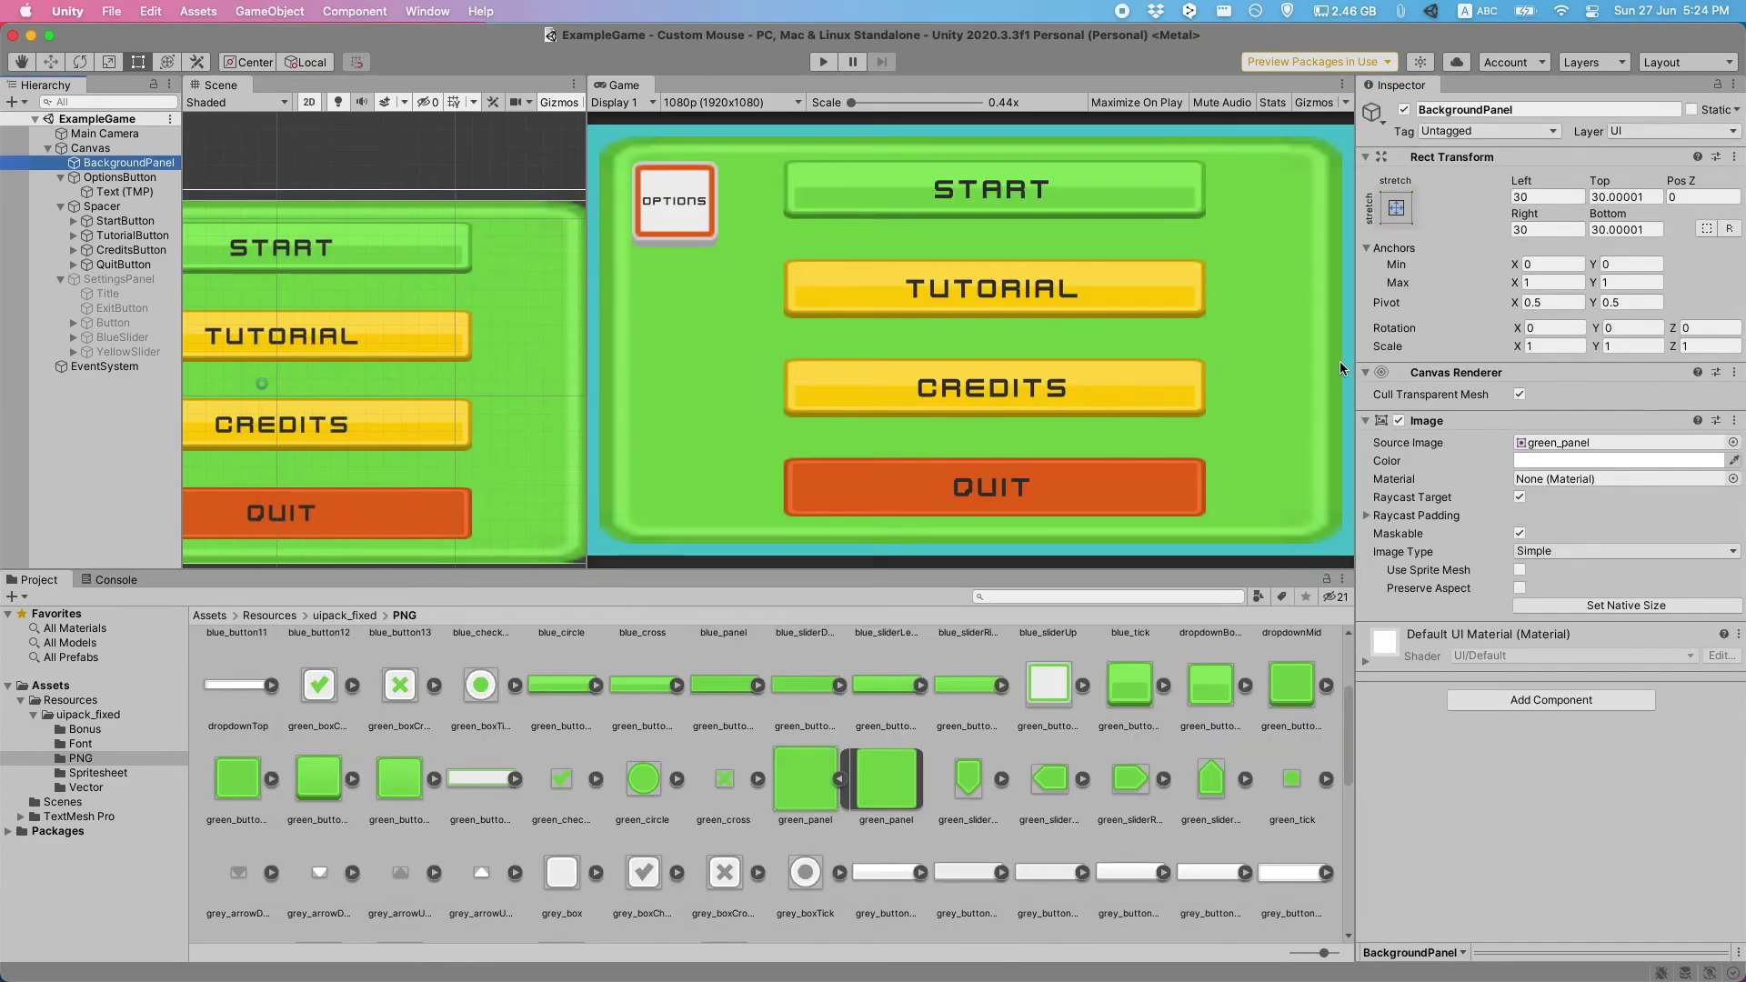
click(1585, 549)
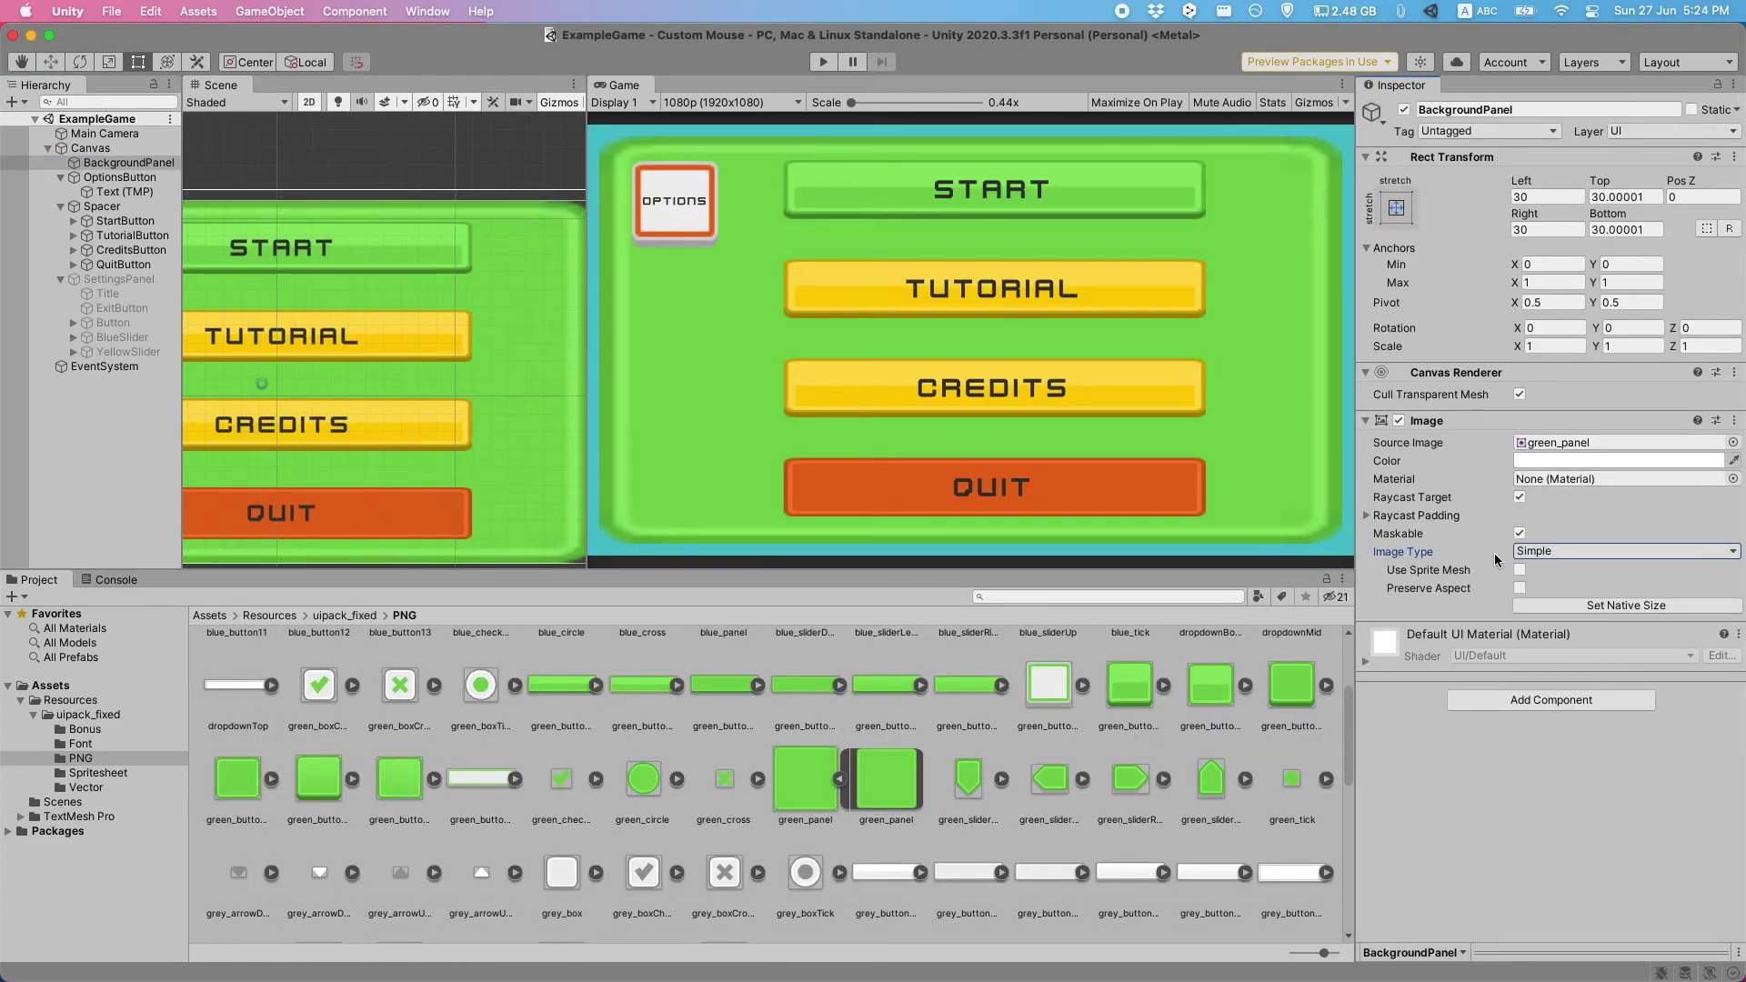
click(1535, 553)
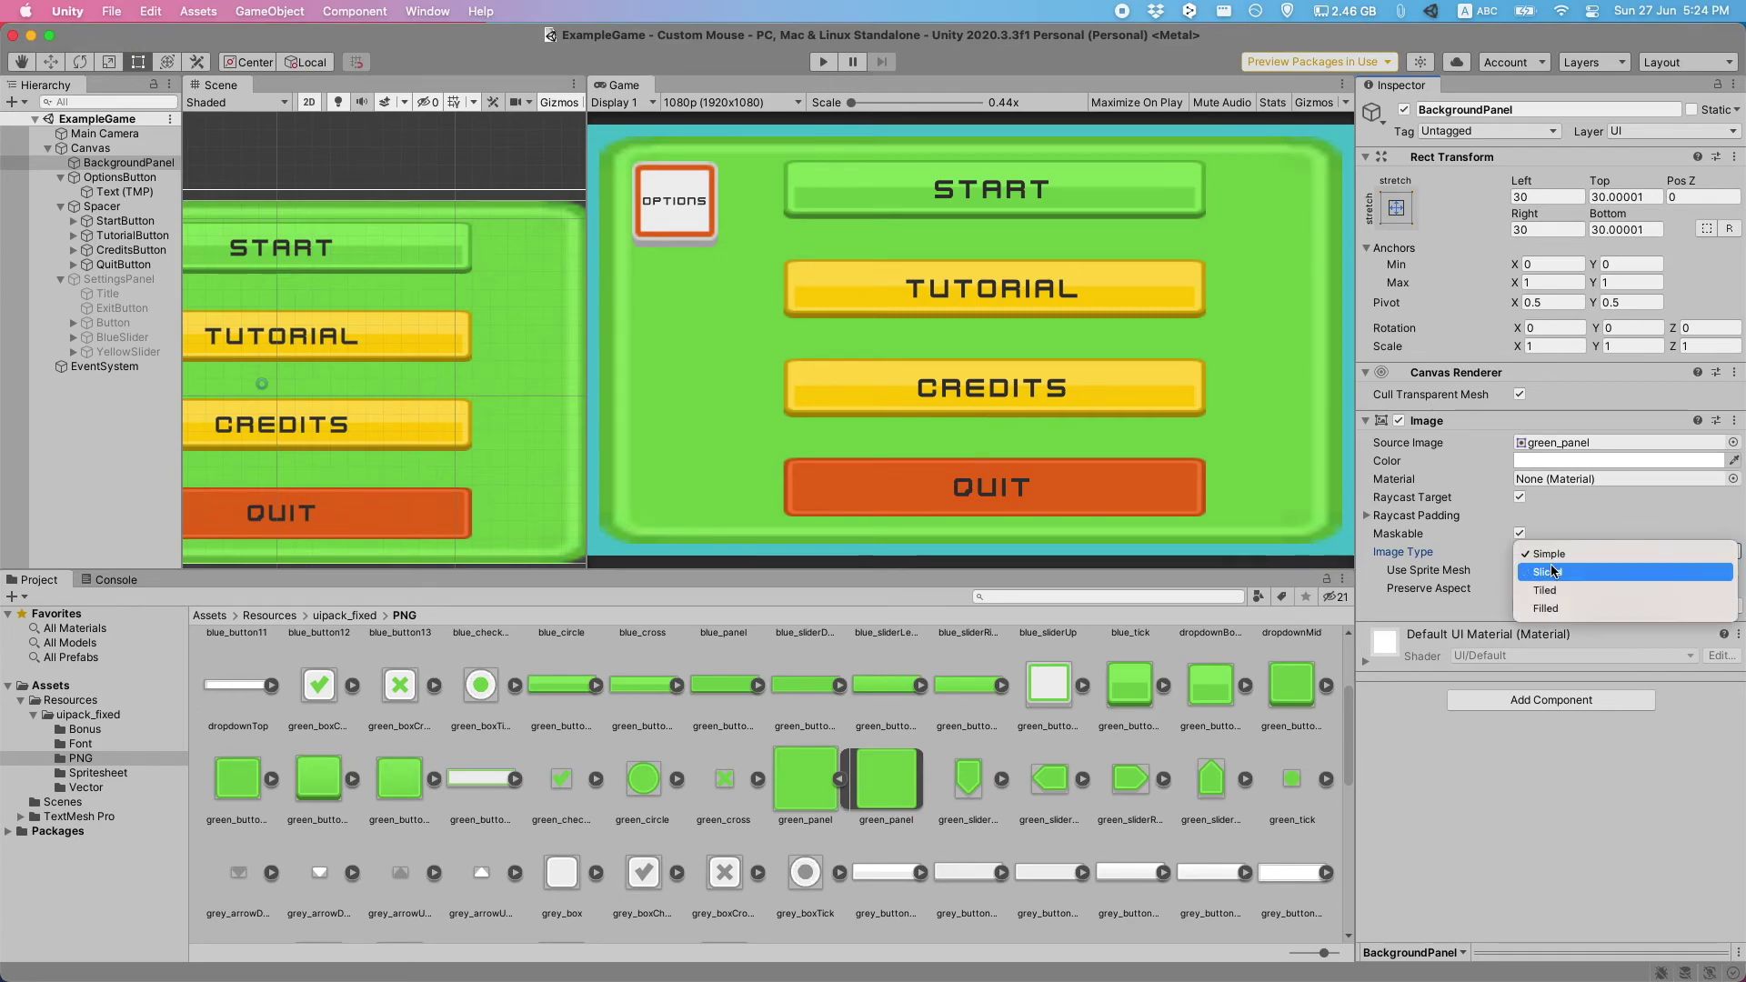
click(1555, 571)
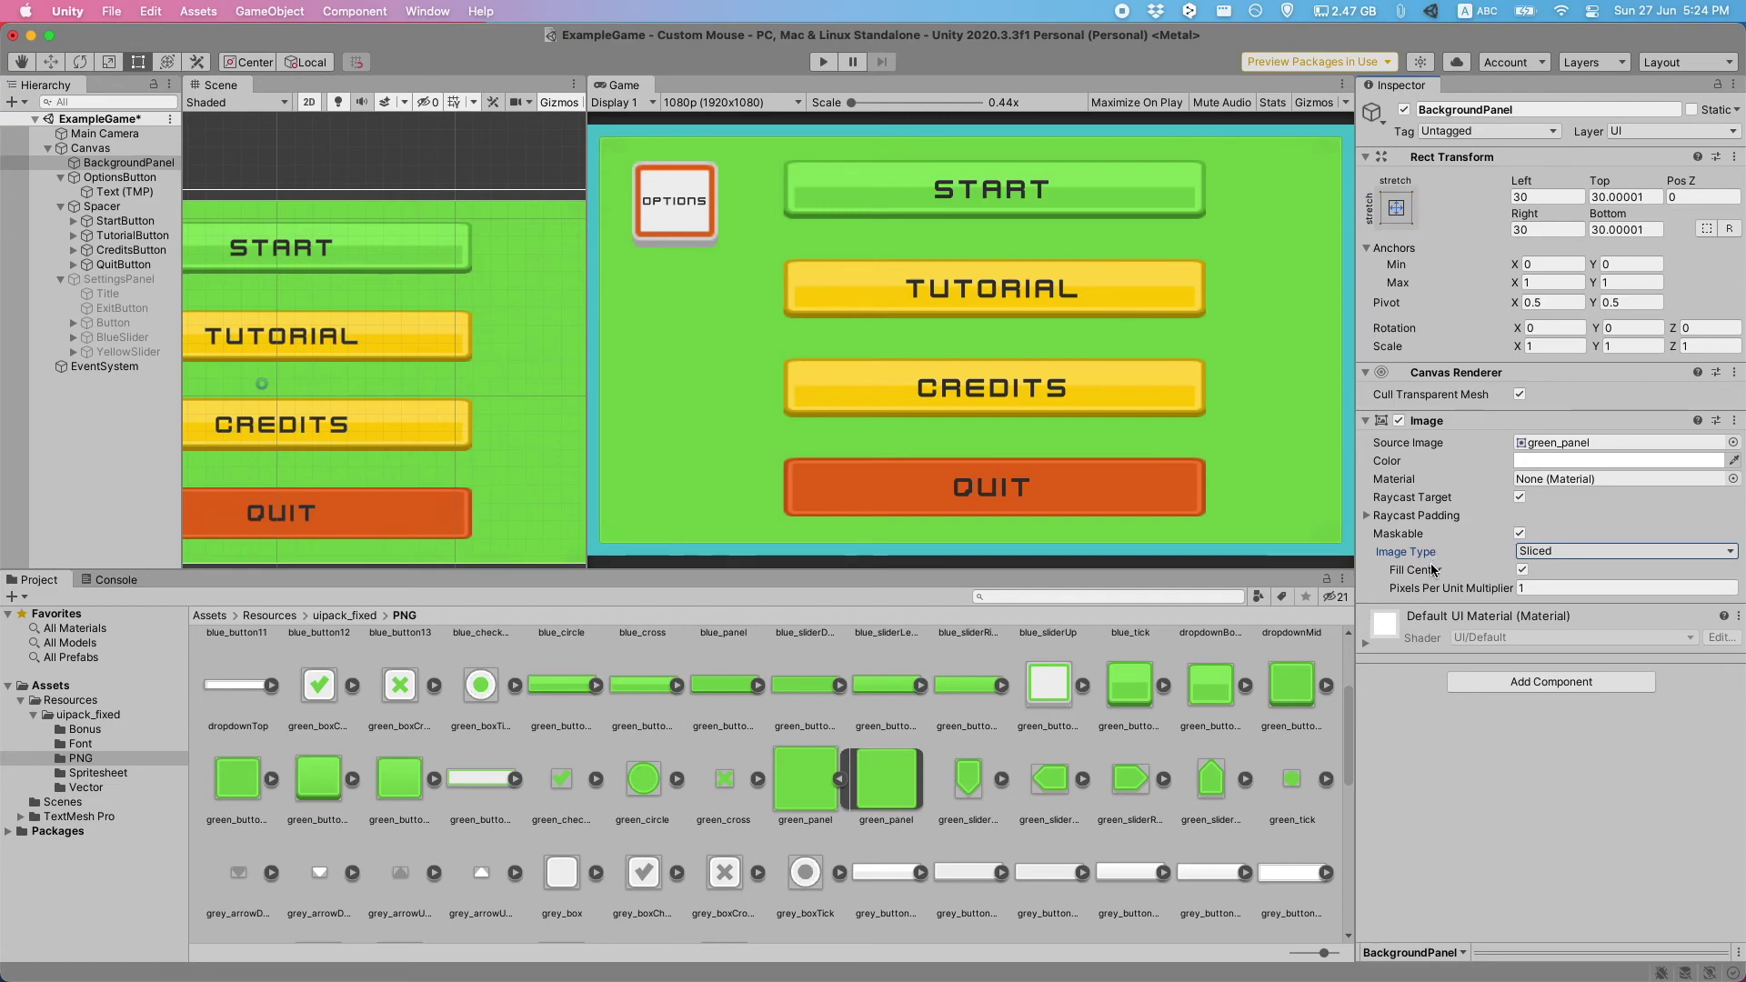
drag(1429, 589, 1269, 580)
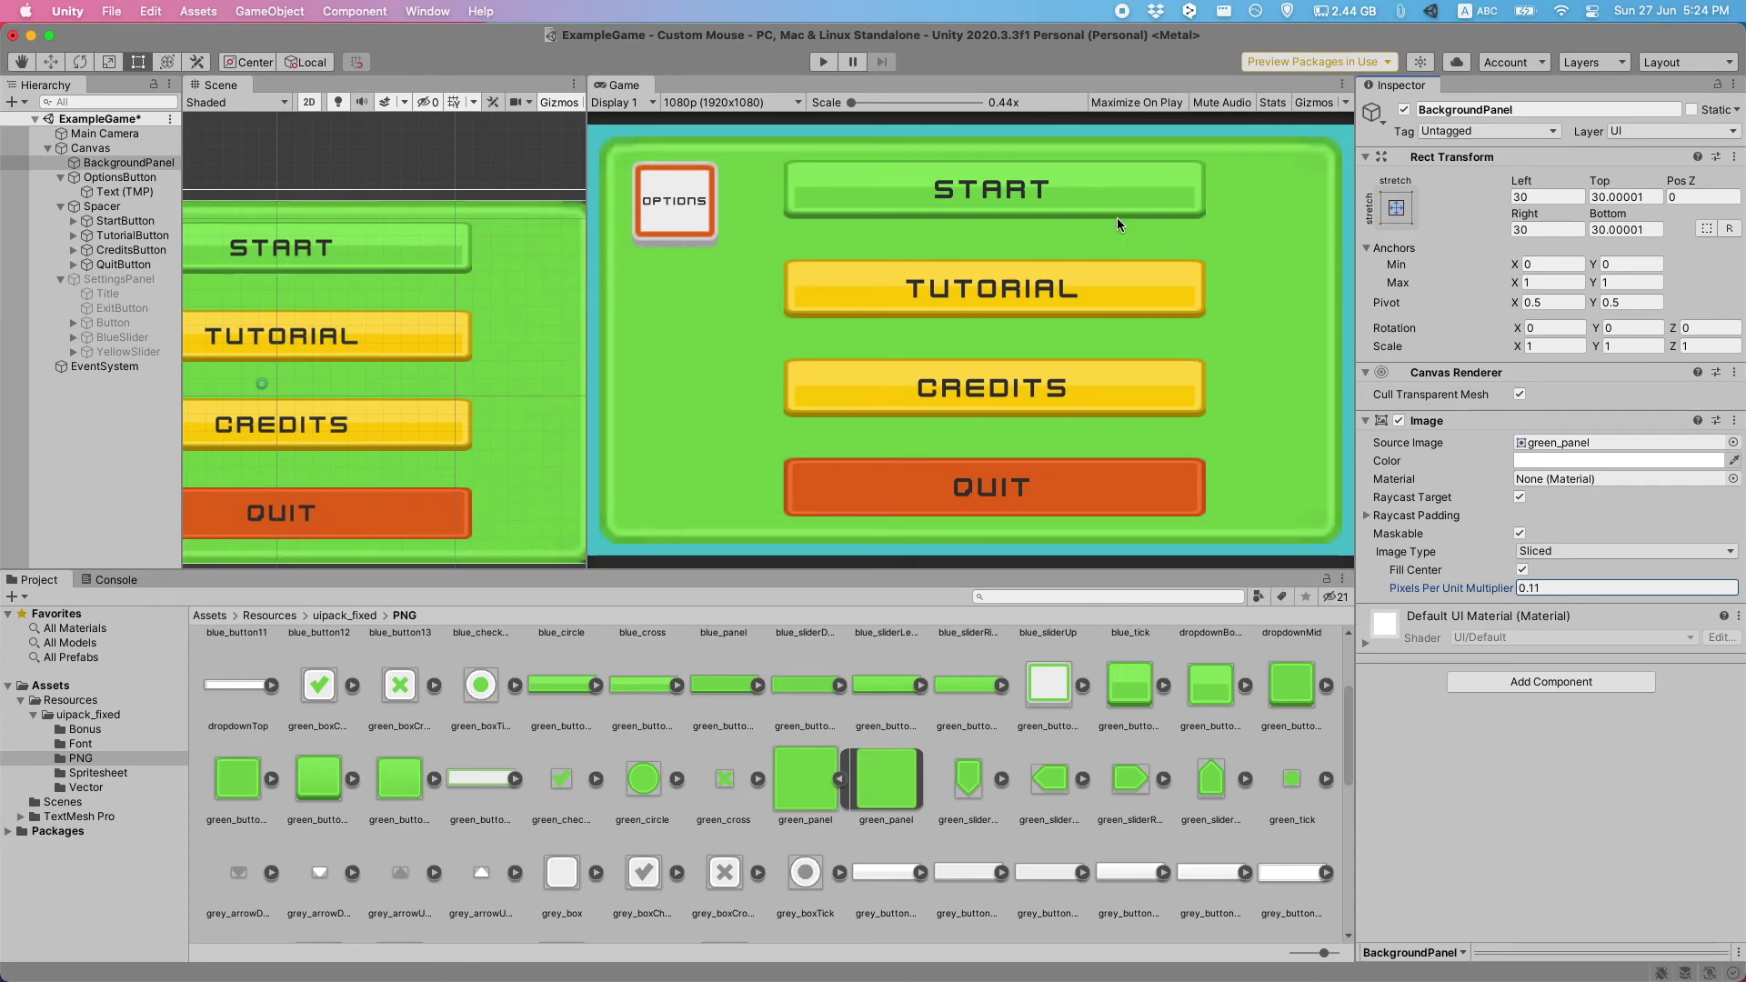
- Widen BackgroundPanel past the Canvas to a Right offset of about -1413 and examine its sliced border and corner
scroll(466, 387, down, 3)
middle_drag(467, 413, 247, 414)
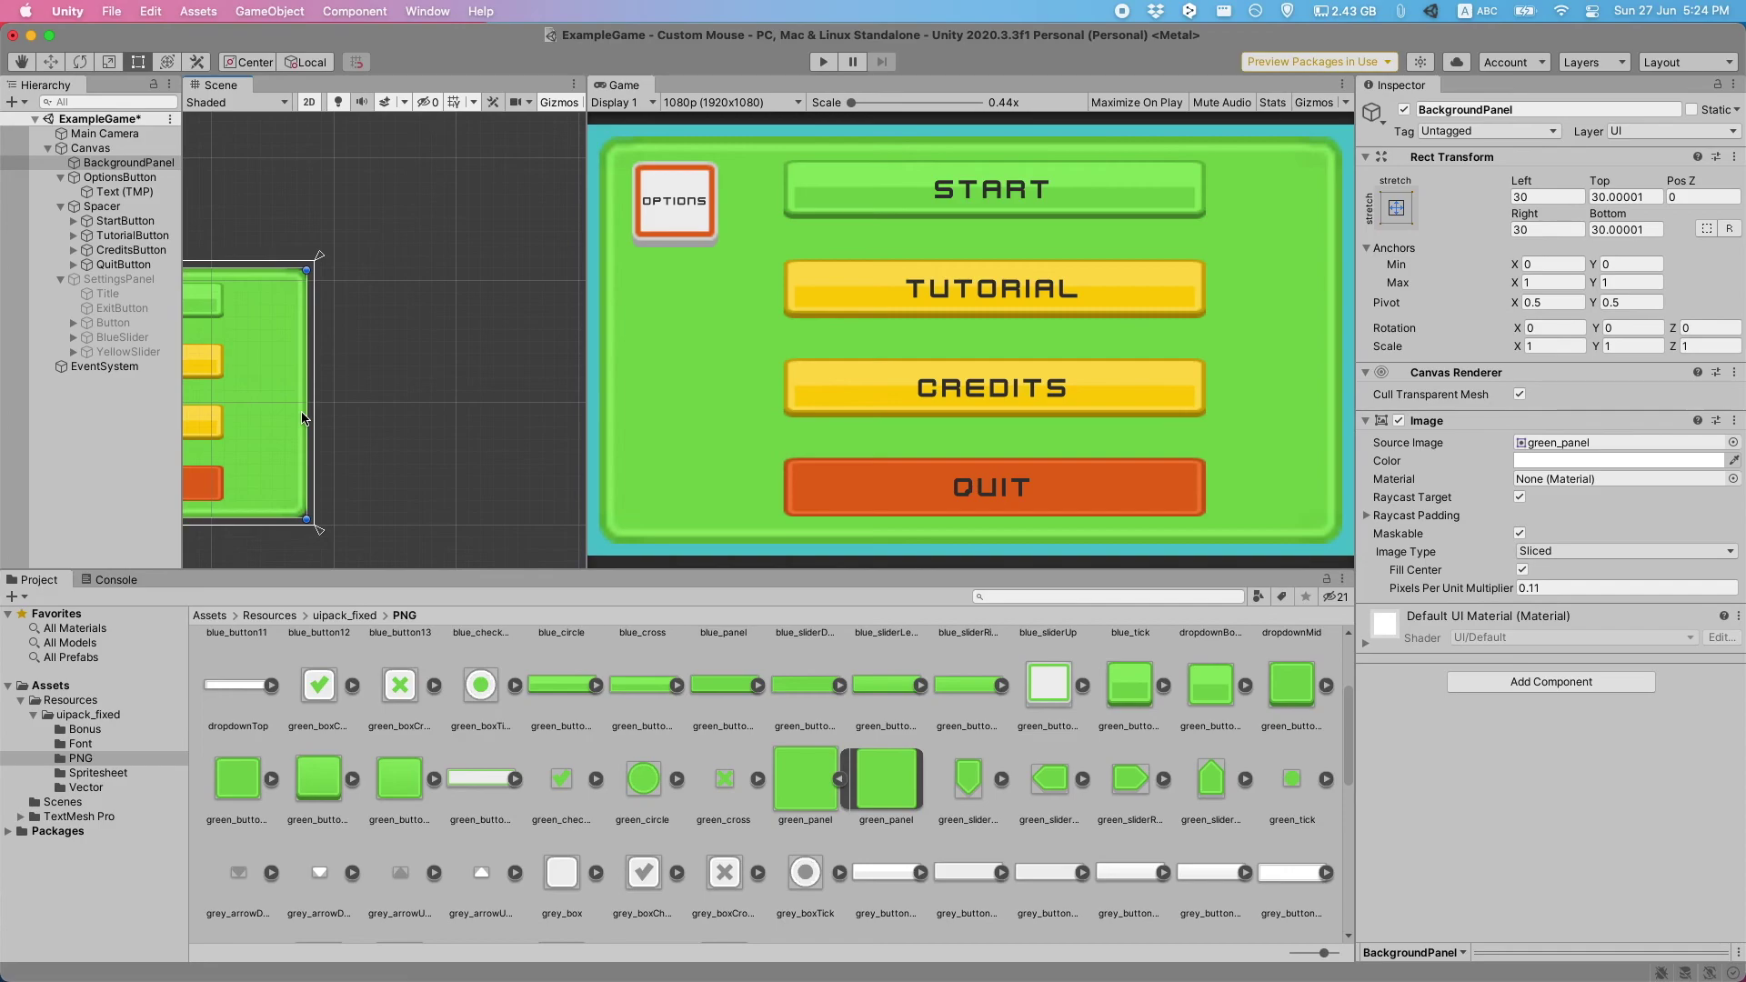
drag(305, 414, 534, 409)
scroll(364, 395, right, 3)
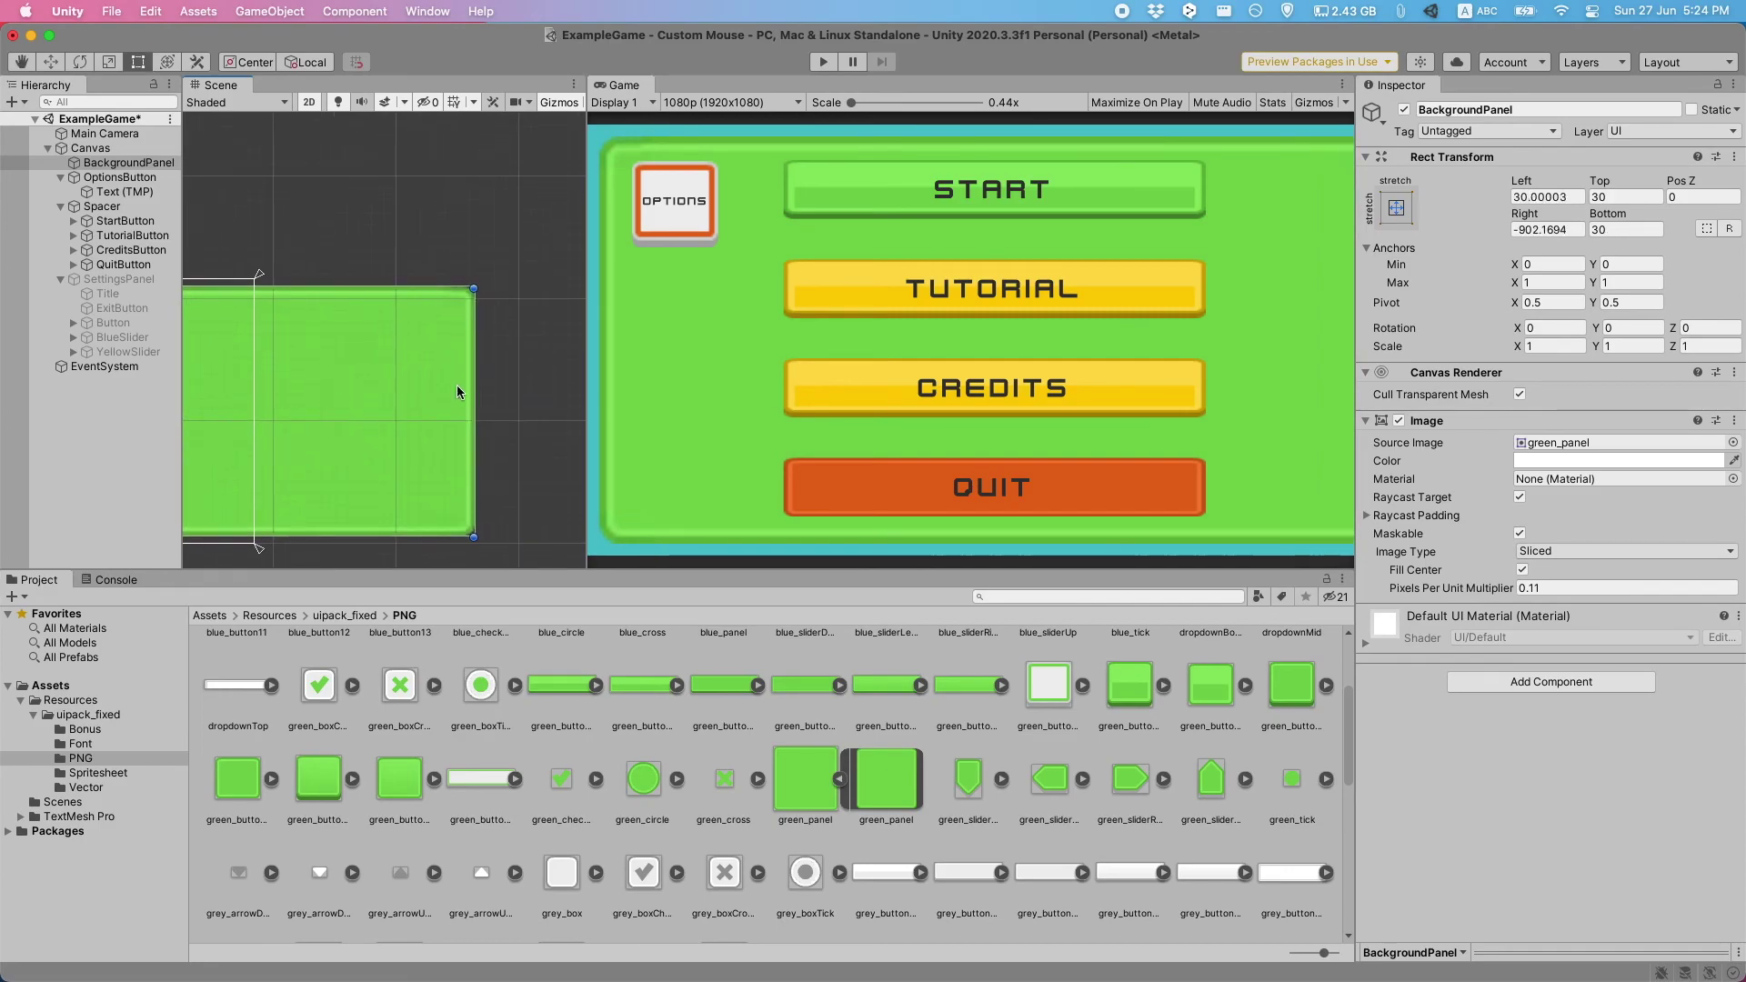
drag(365, 422, 477, 297)
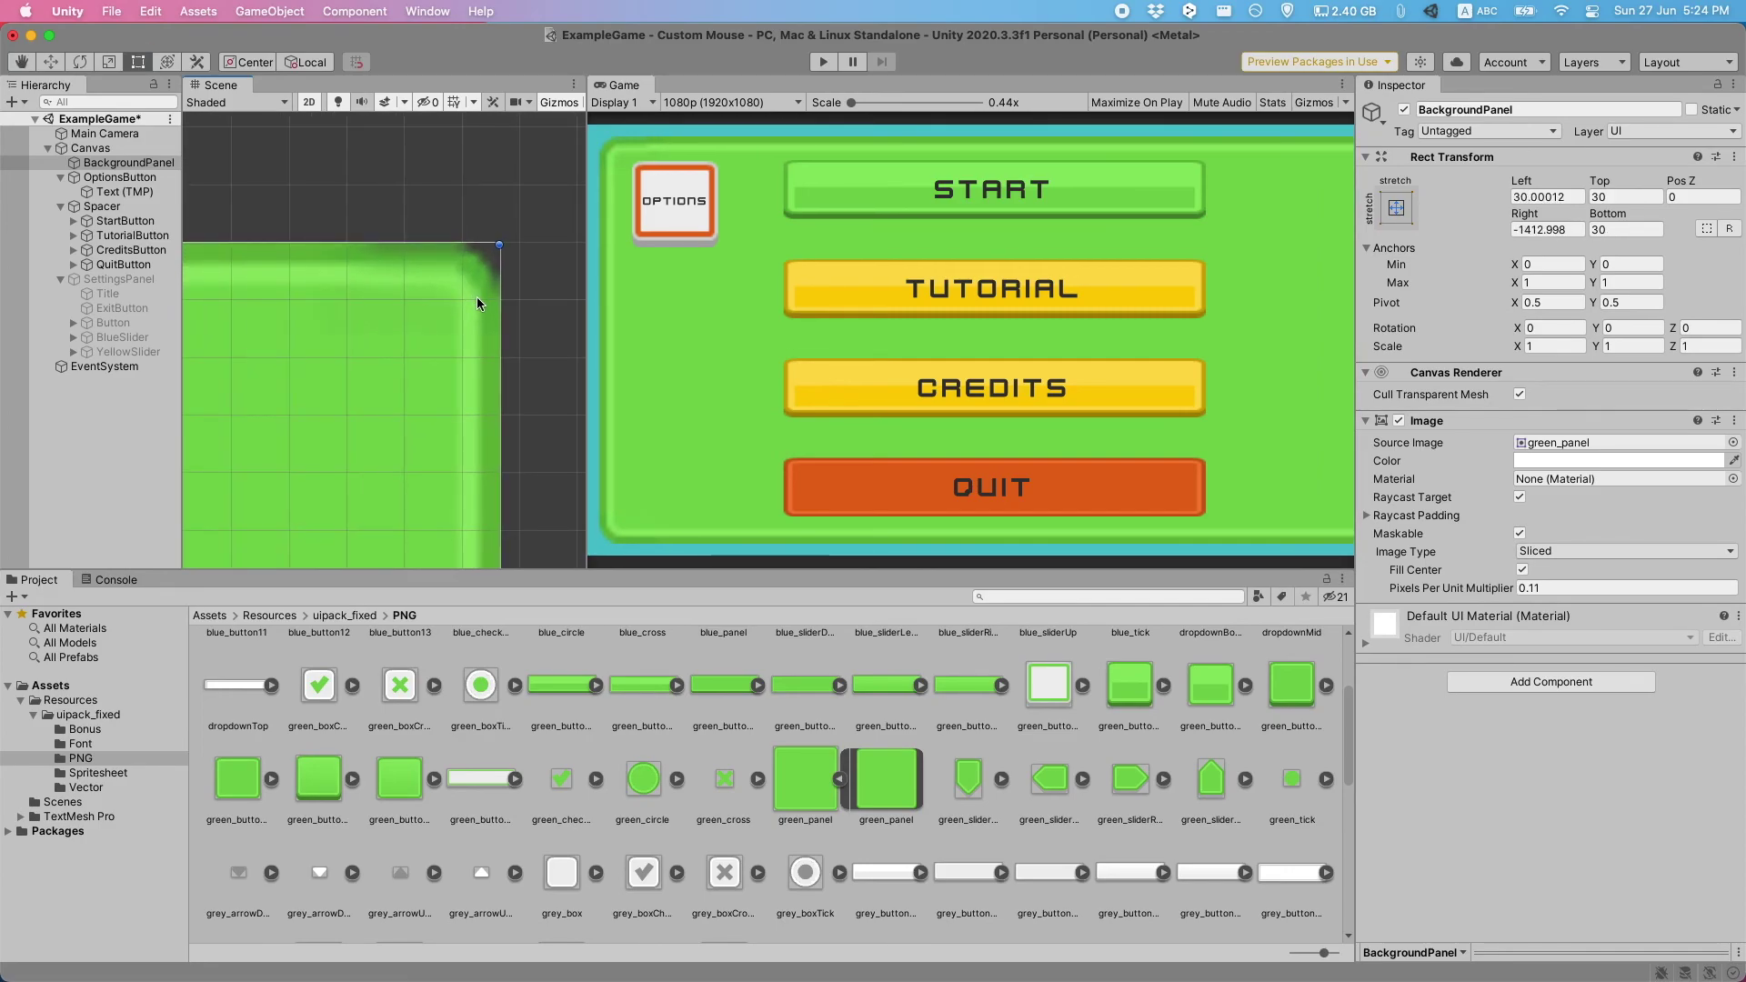